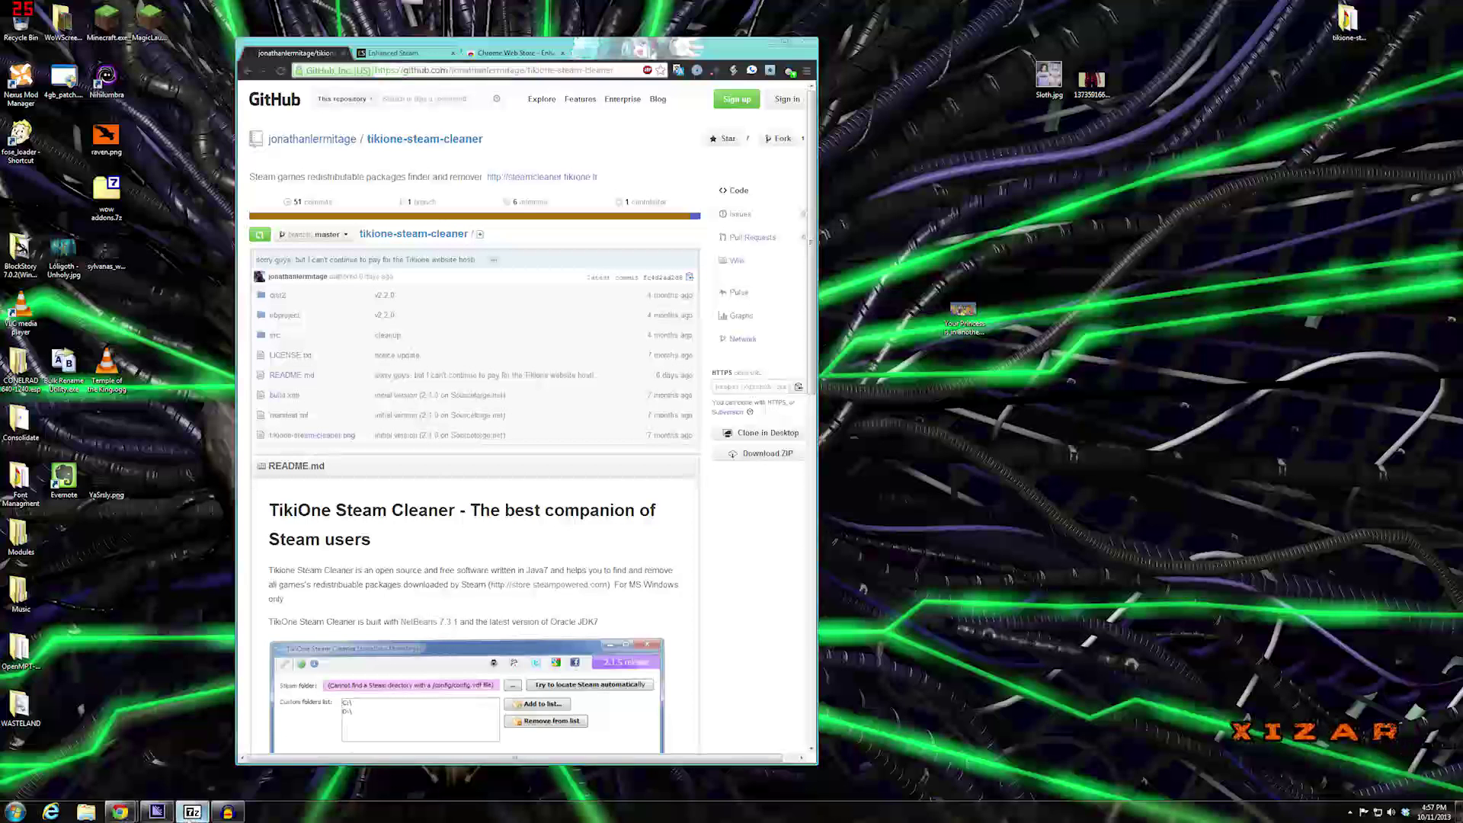
- Move the 7-Zip window, then enter tikione-steam-cleaner-master and return to the archive's top level
drag(926, 357, 708, 154)
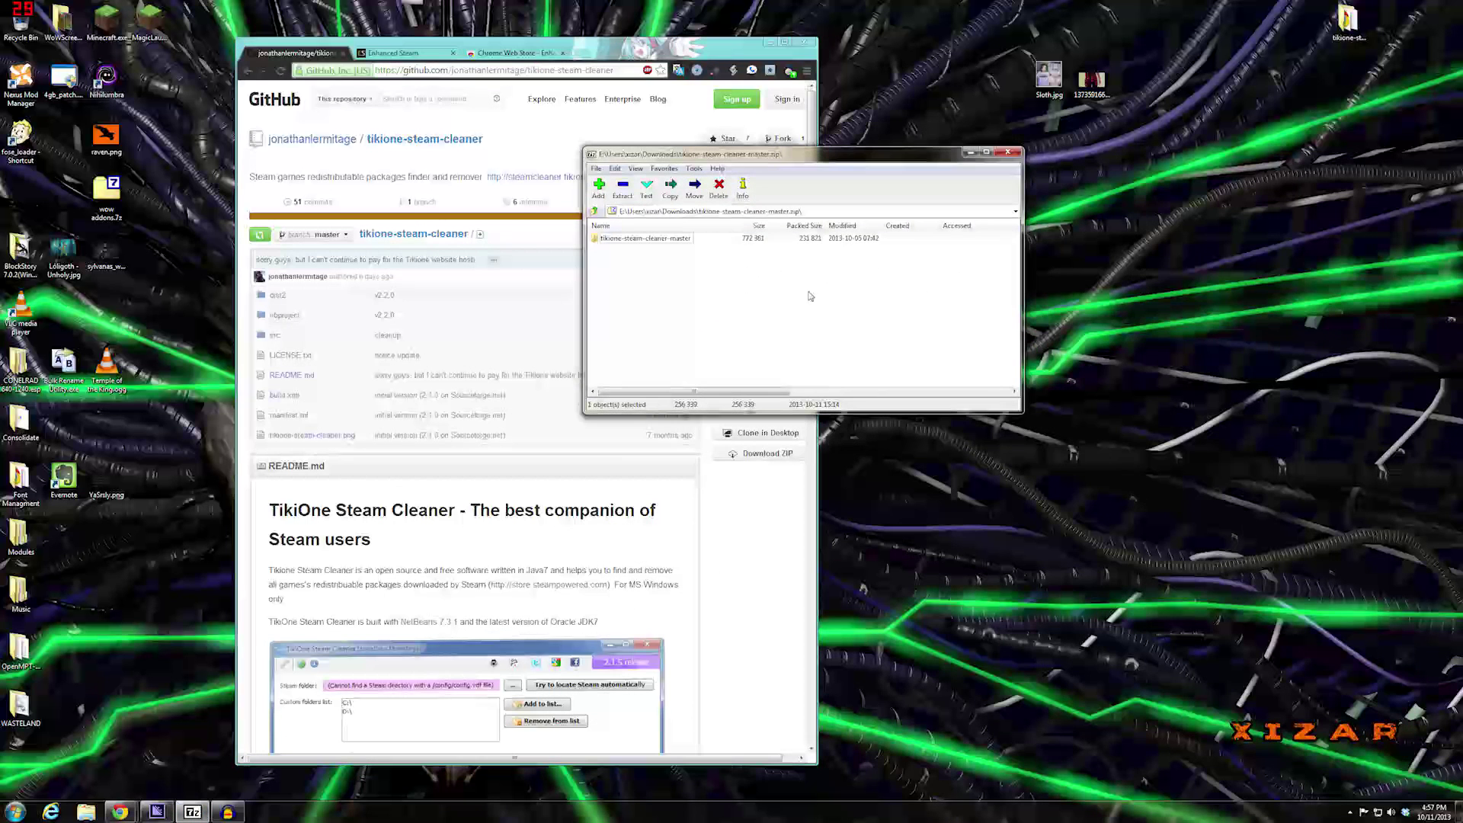
double_click(628, 239)
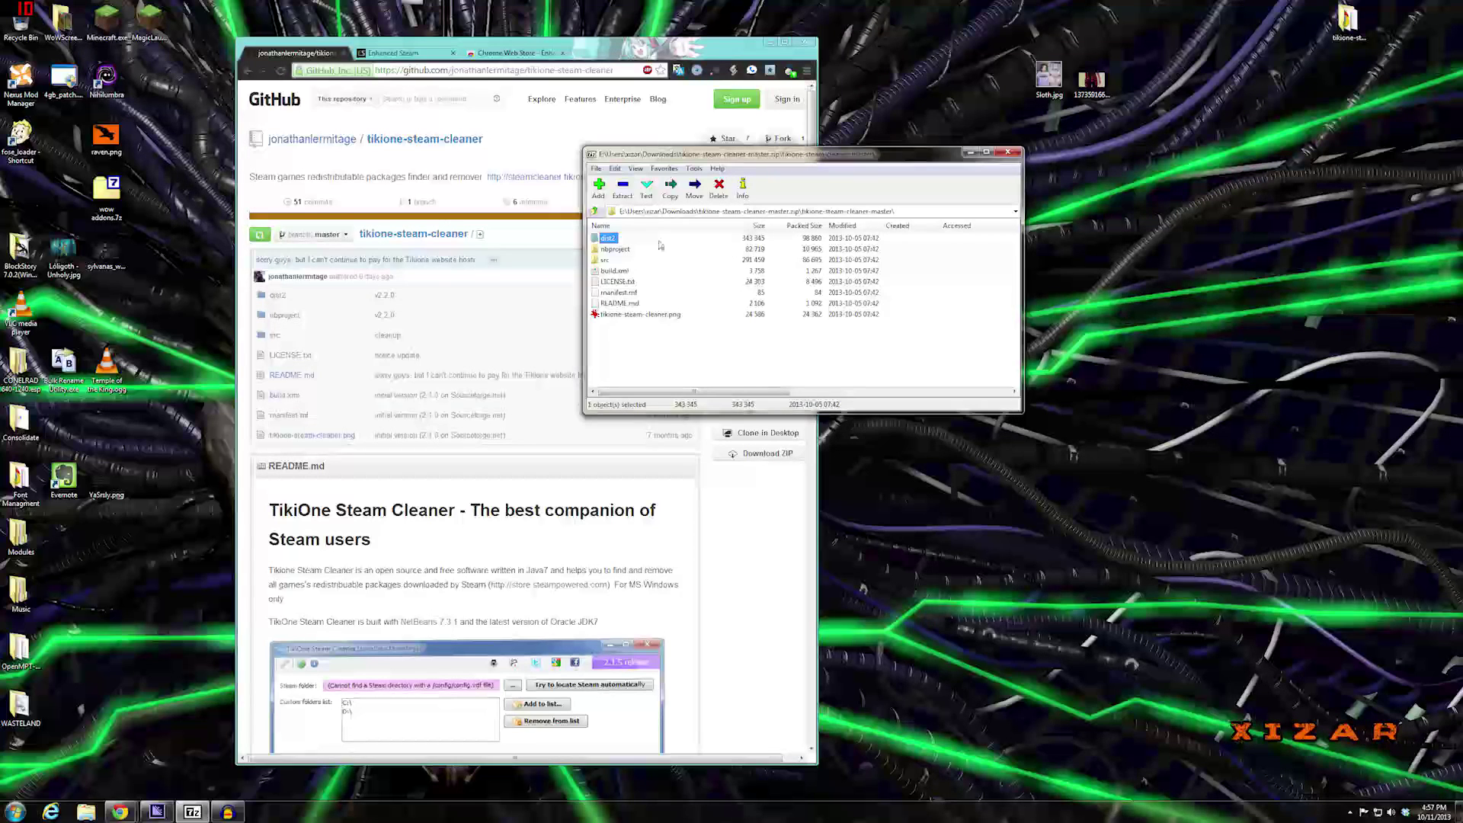
click(596, 212)
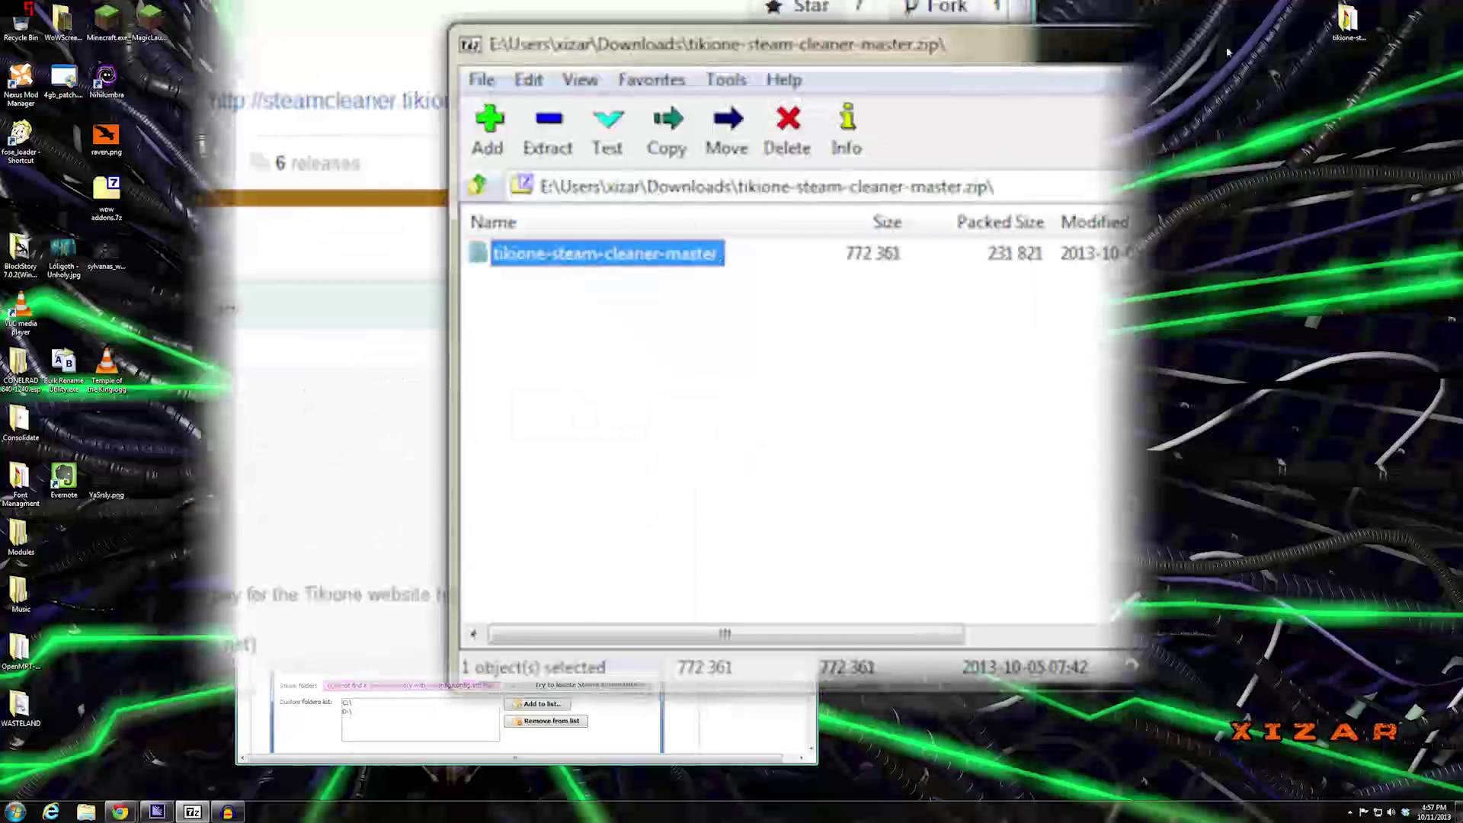
- Open the tikione-steam-cleaner folder in Explorer and close the 7-Zip archive window
double_click(1353, 23)
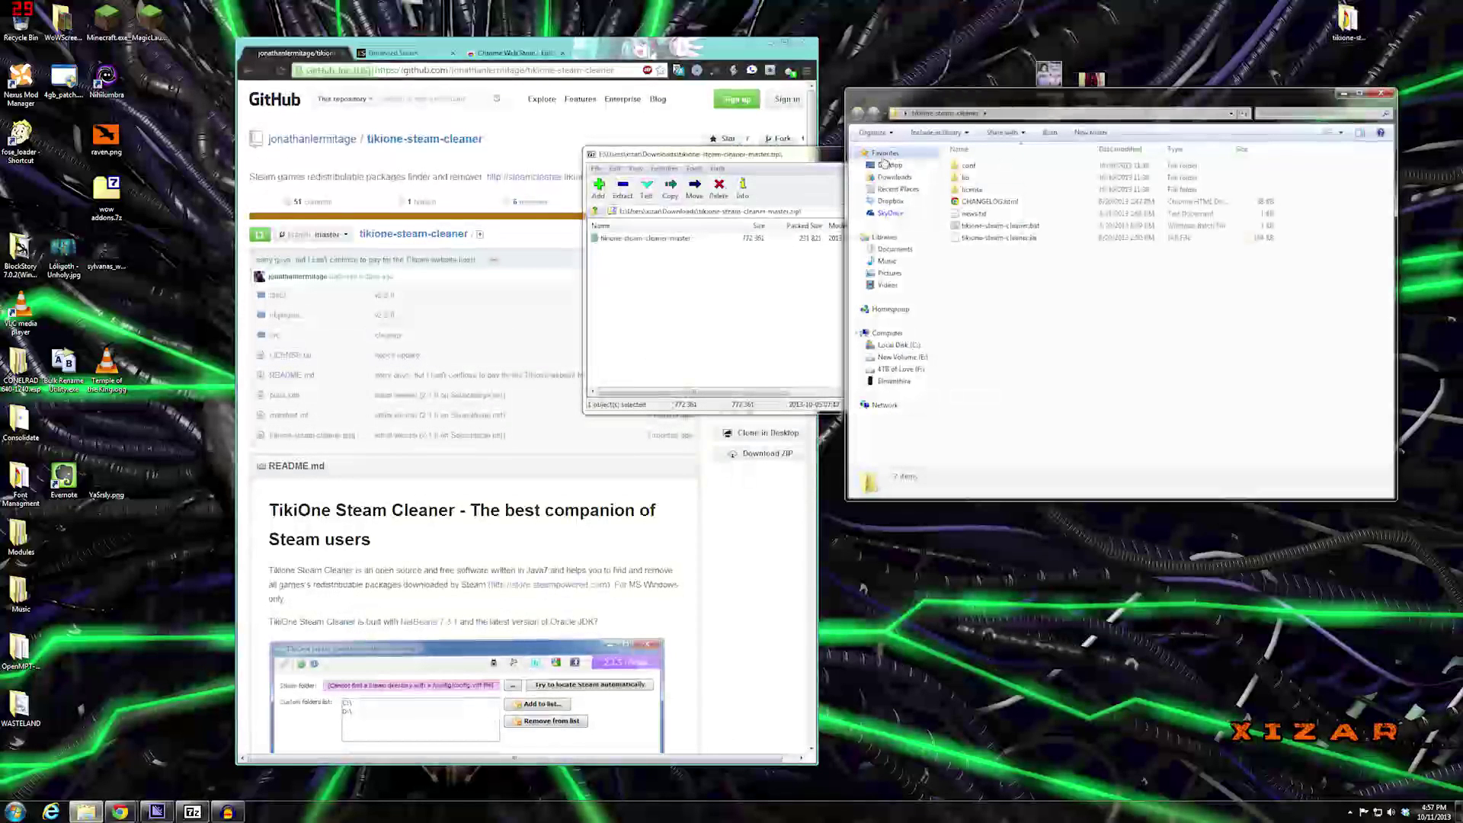
drag(830, 155, 852, 357)
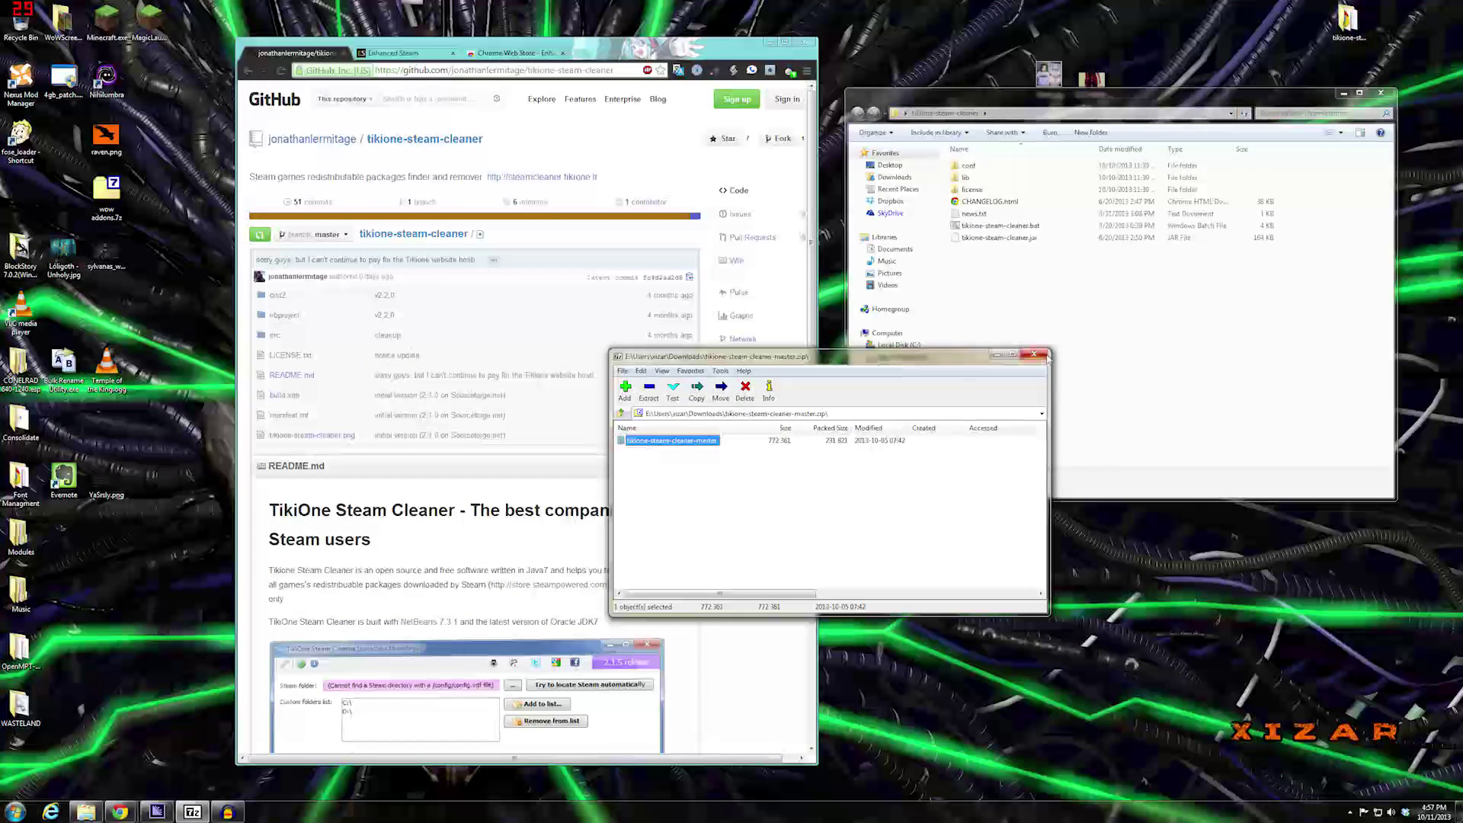
click(896, 350)
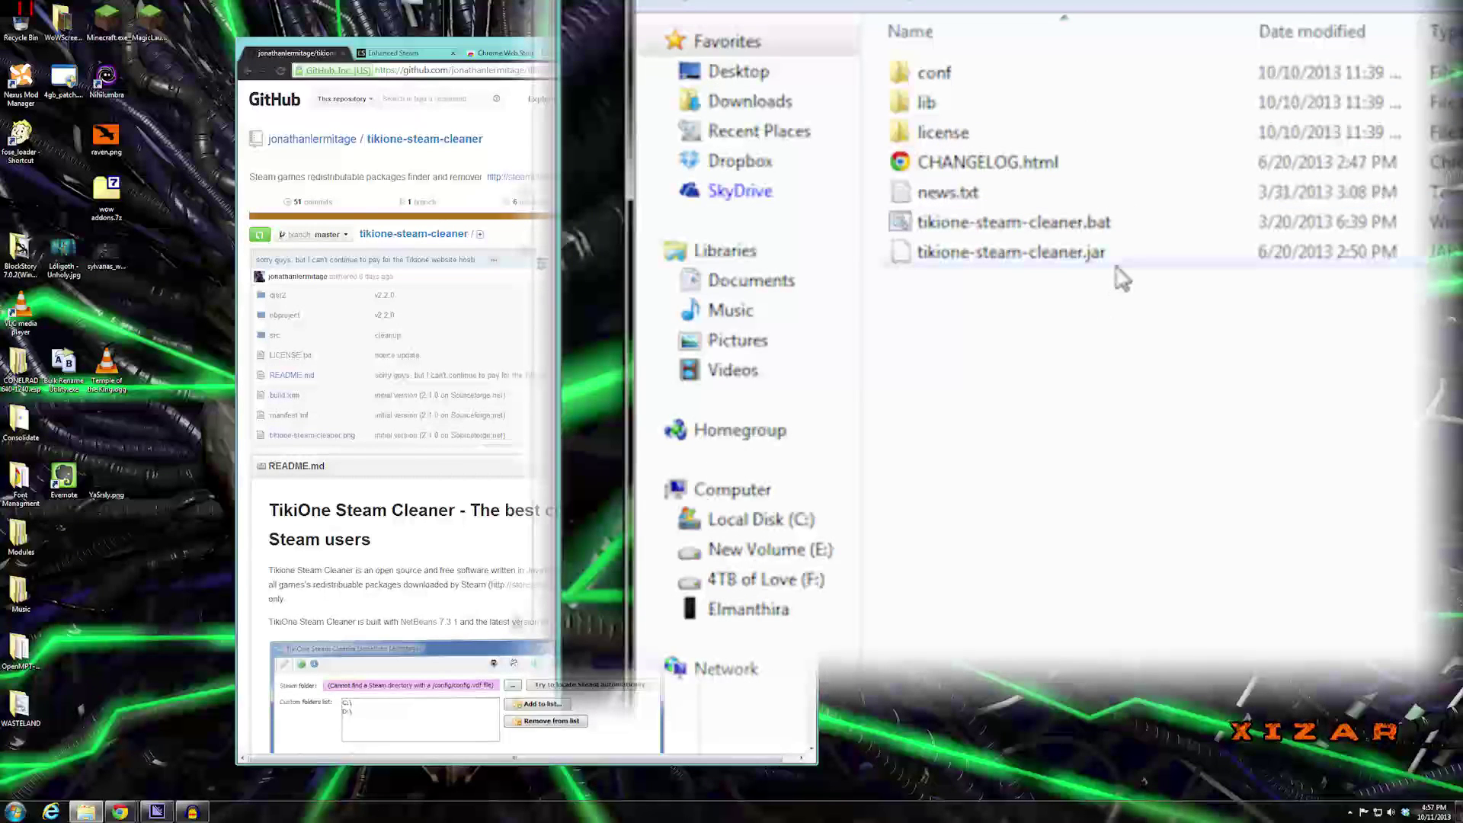
mouse_move(1113, 263)
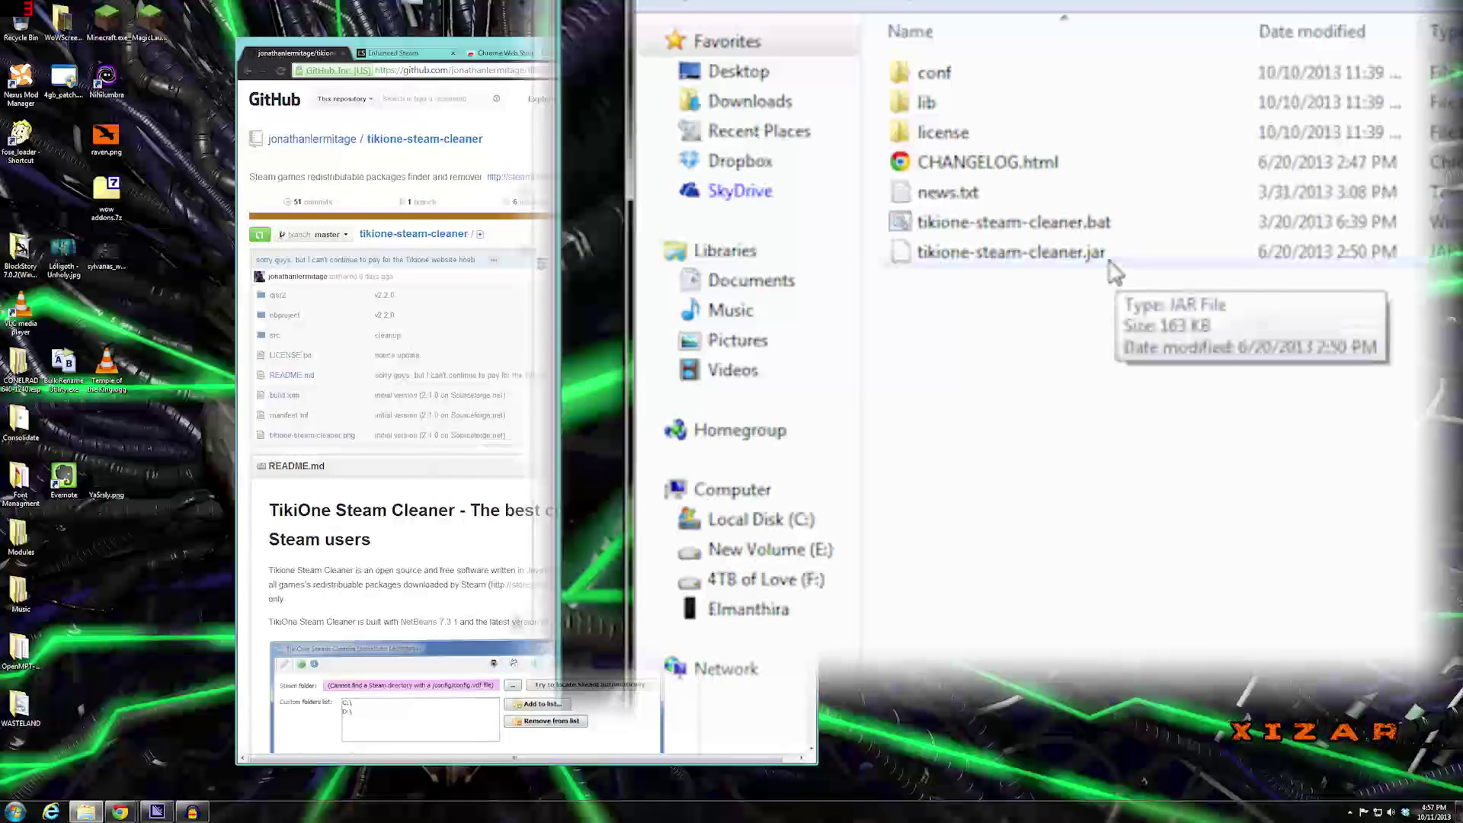
- Launch TikiOne Steam Cleaner from tikione-steam-cleaner.bat, close the browser and folder windows, and reposition it
double_click(1034, 229)
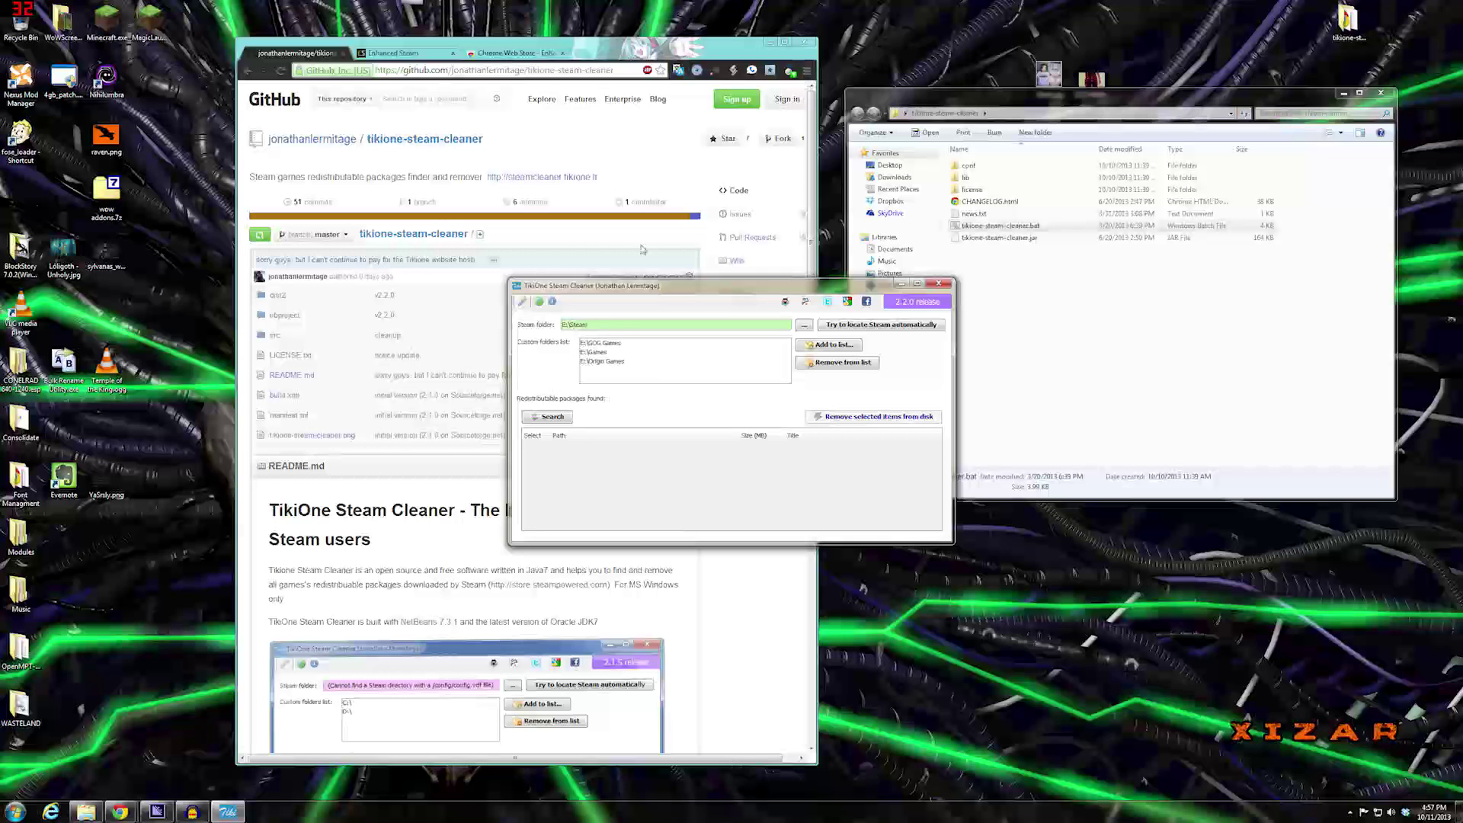
click(772, 42)
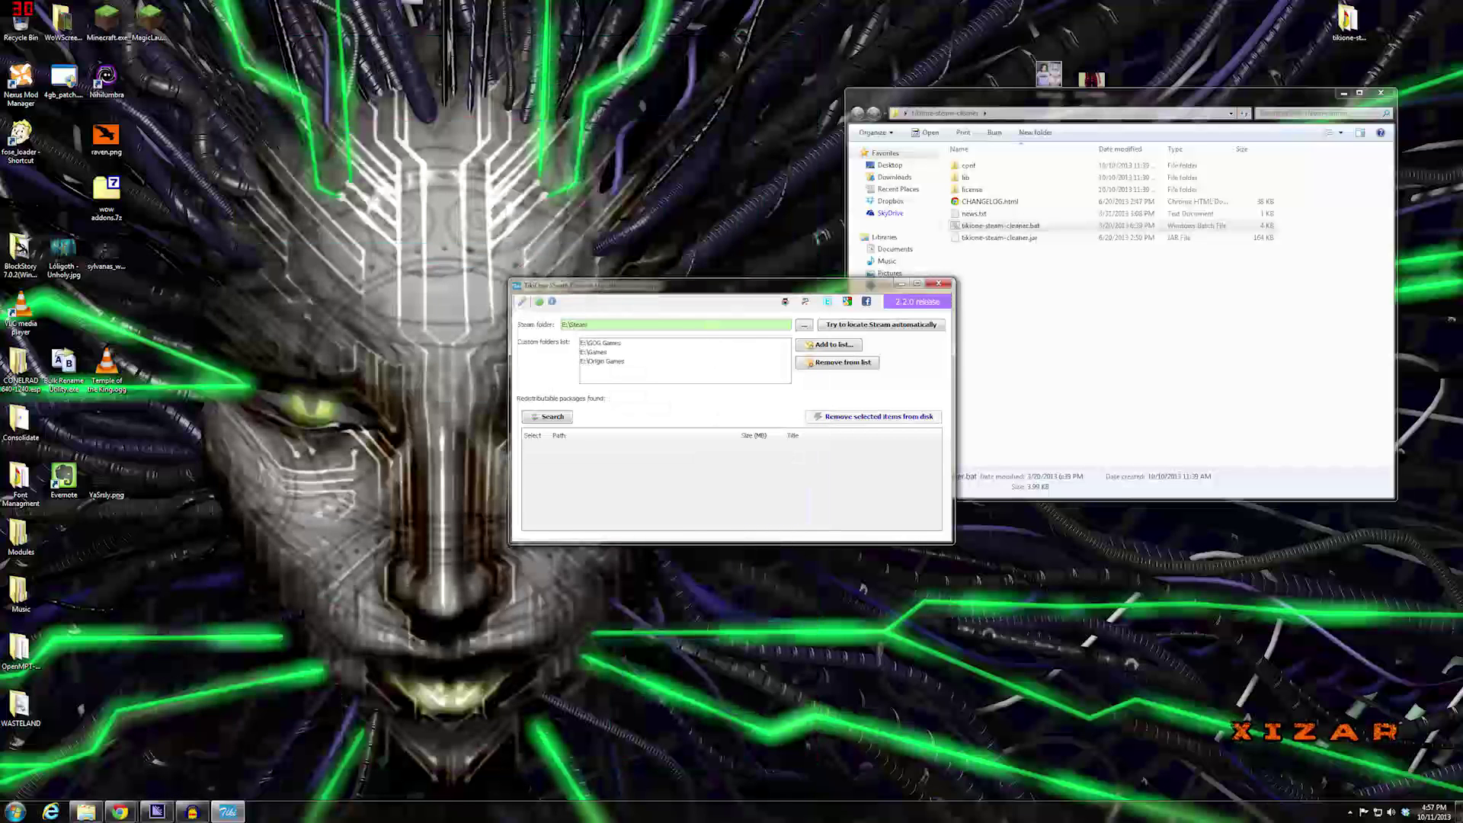
click(1380, 92)
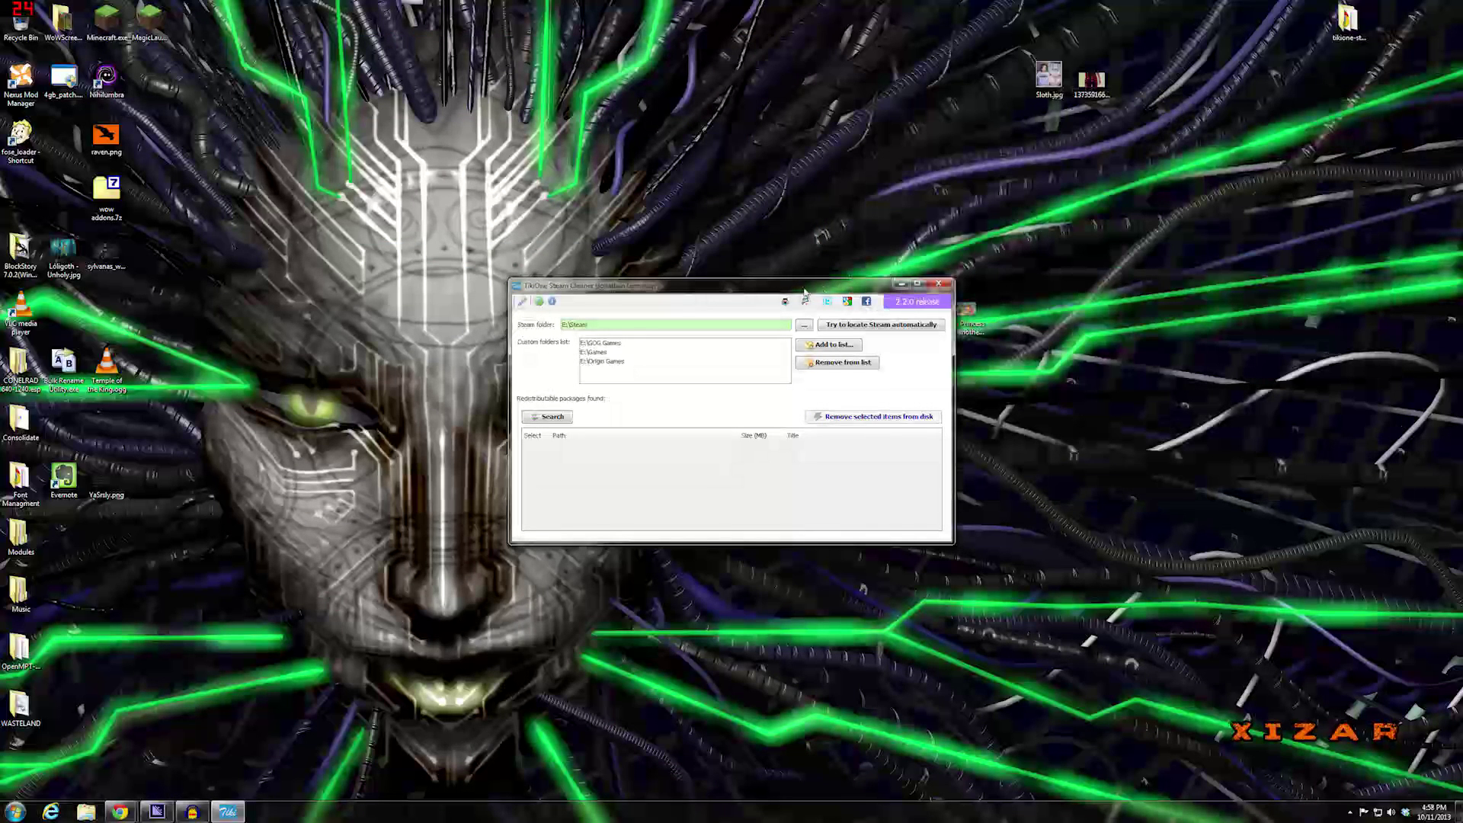
drag(804, 292, 647, 233)
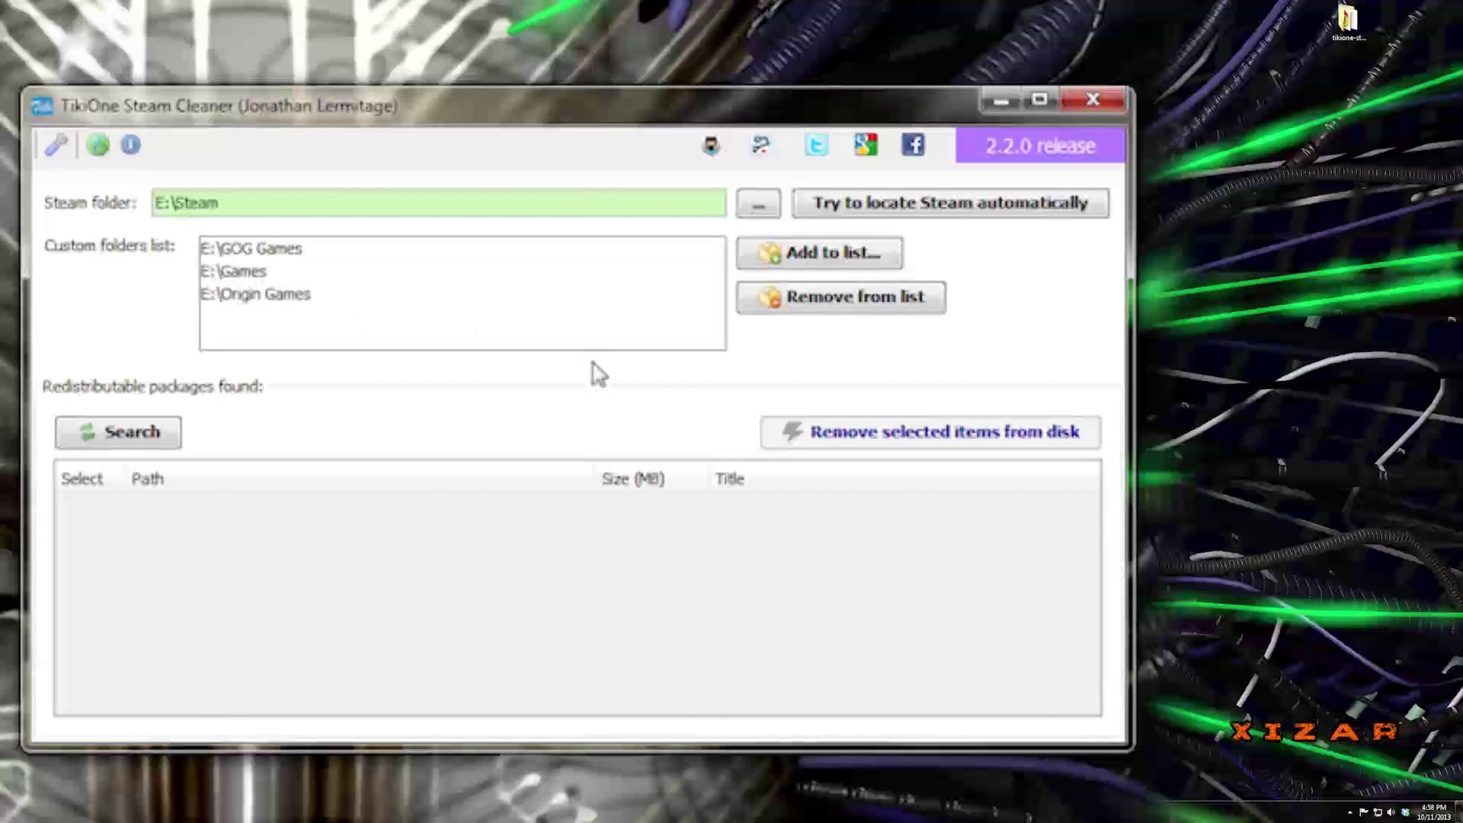
- Browse drive locations for a new custom folder, then cancel without adding one
click(811, 267)
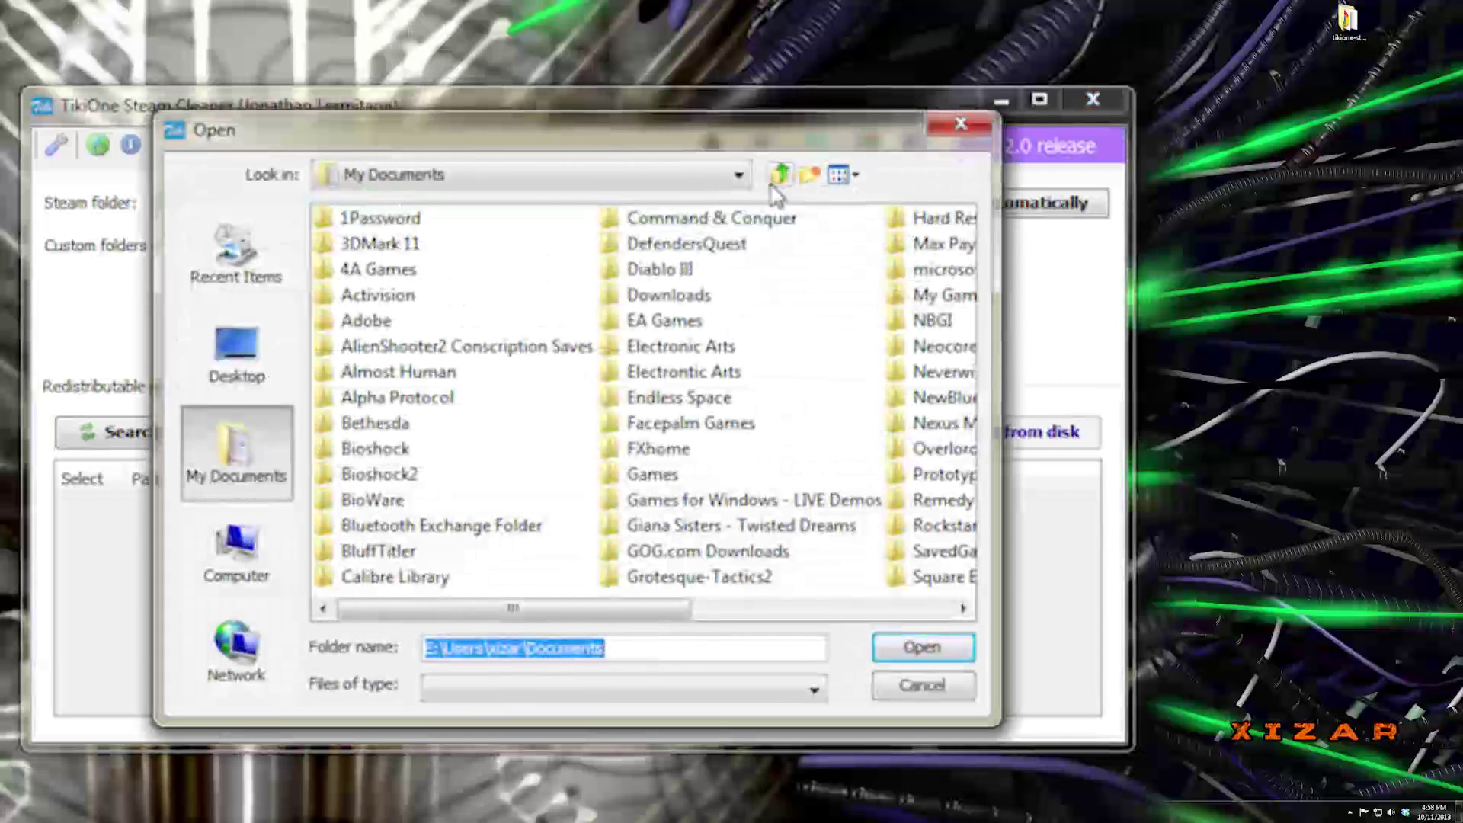
click(710, 181)
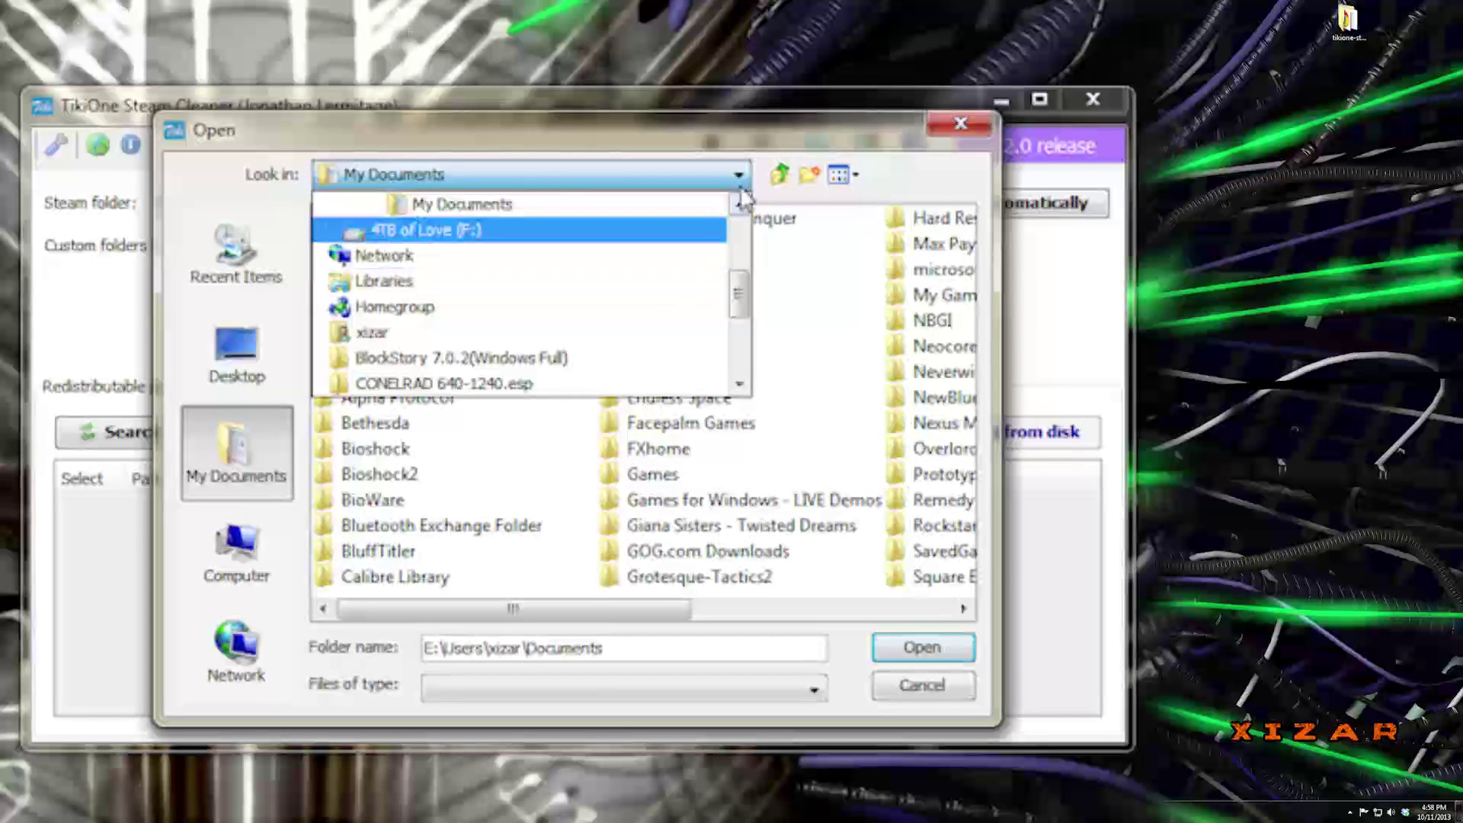
scroll(739, 288, up, 1)
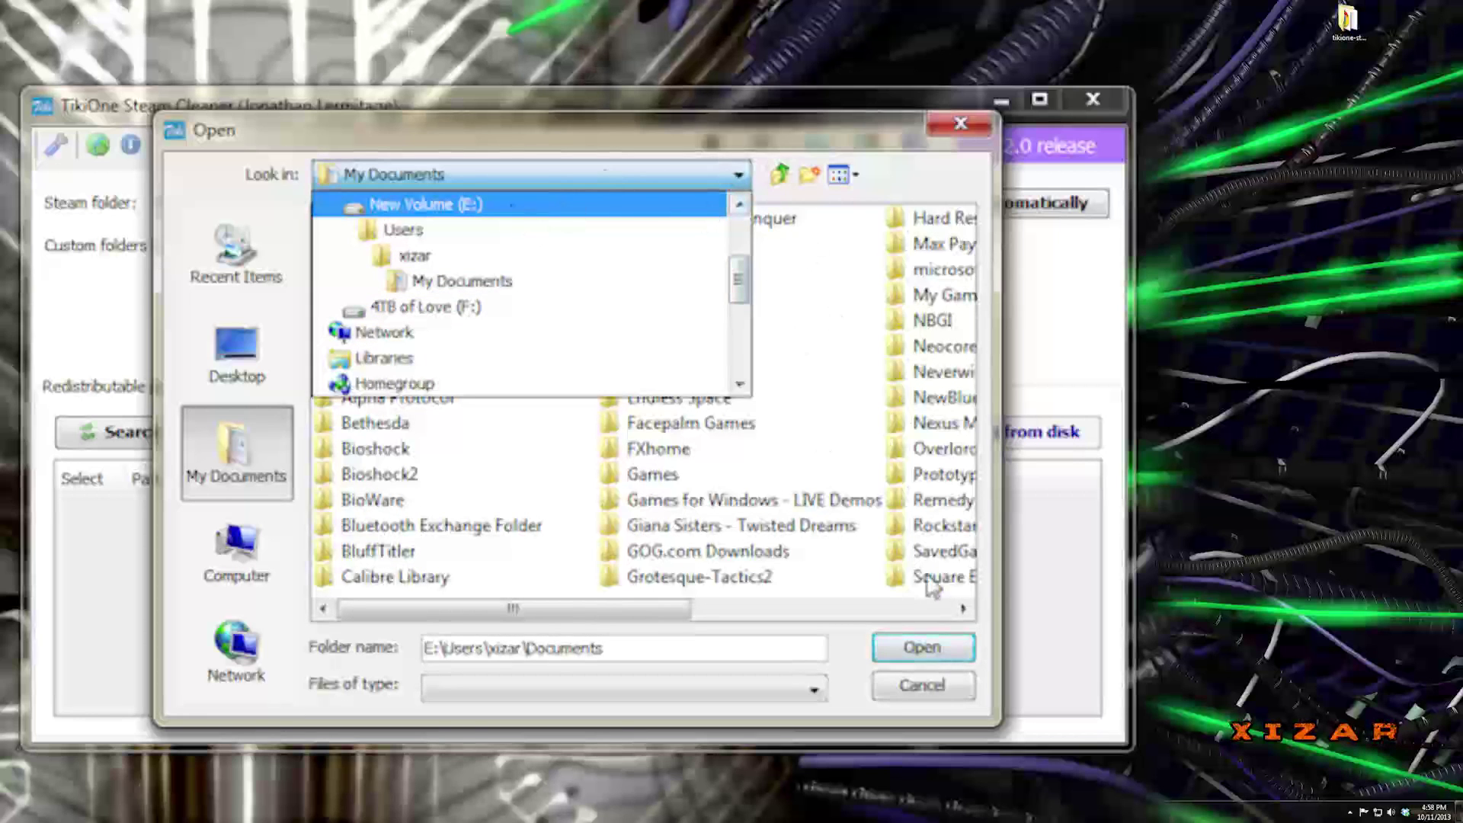
click(964, 675)
click(958, 686)
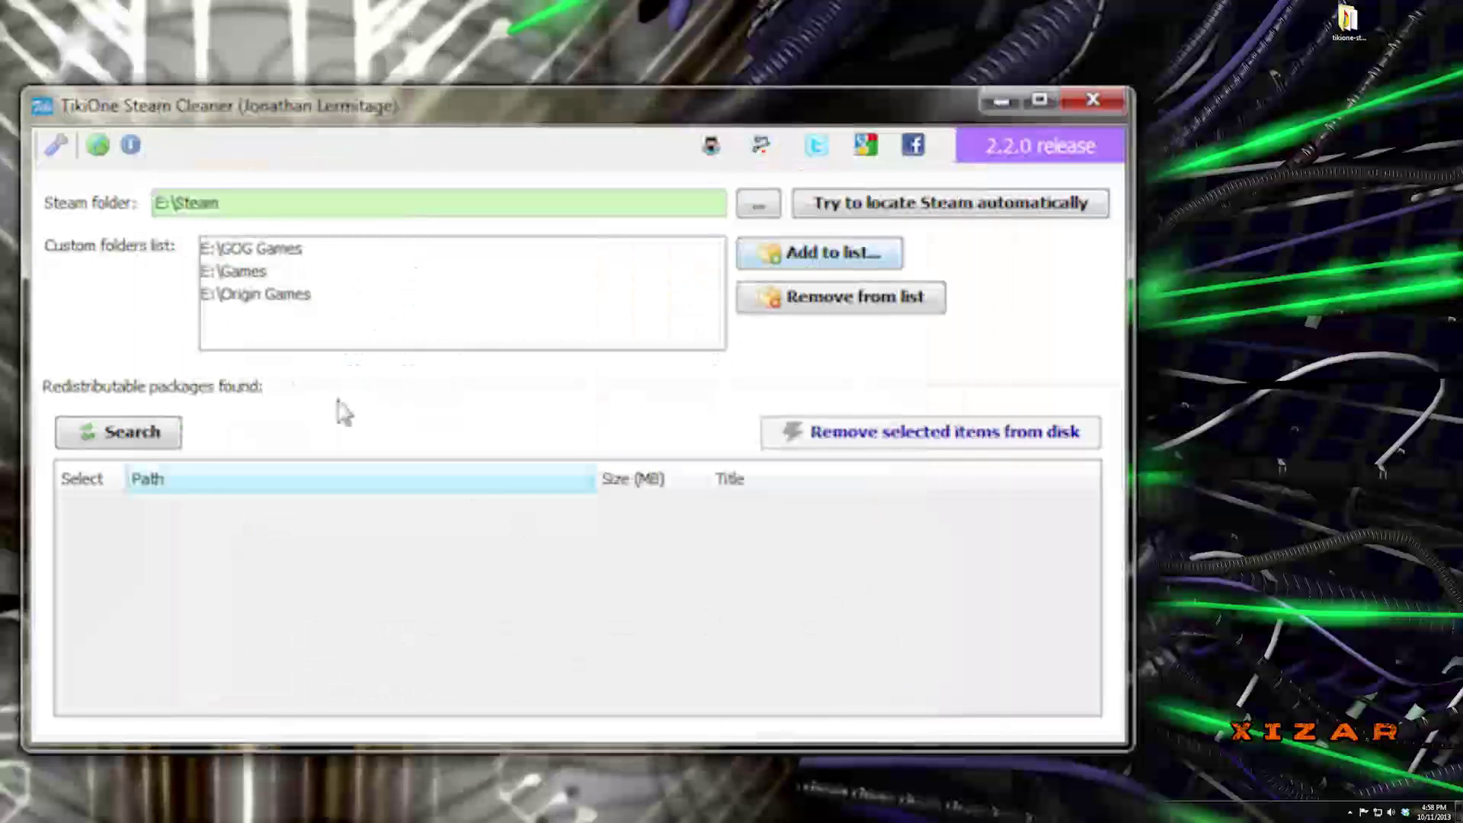
- Check the E:\Origin Games, E:\GOG Games and E:\Games entries, then scan, finding 51 files and 31 folders
click(258, 296)
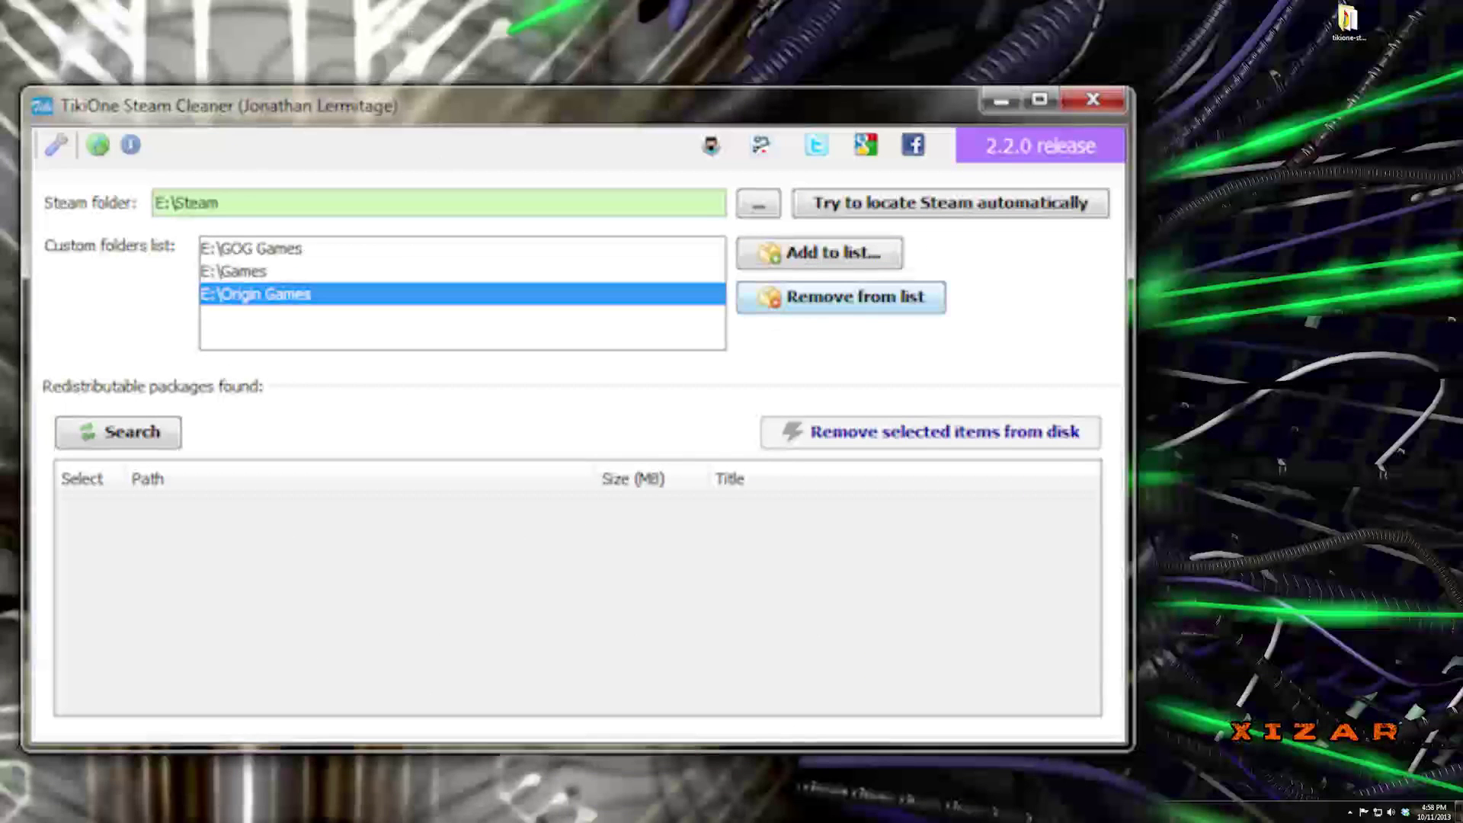
click(274, 250)
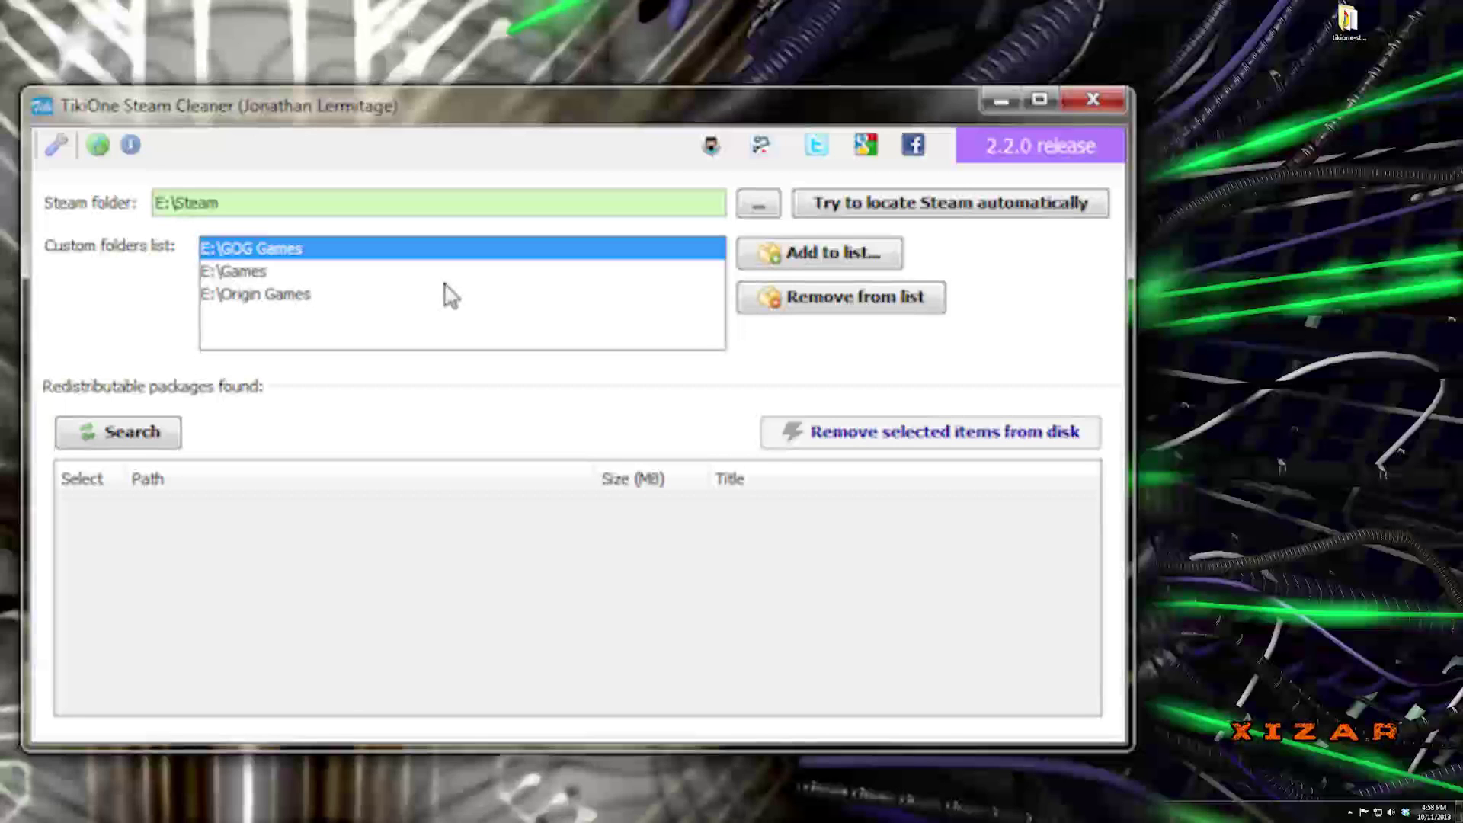
click(317, 274)
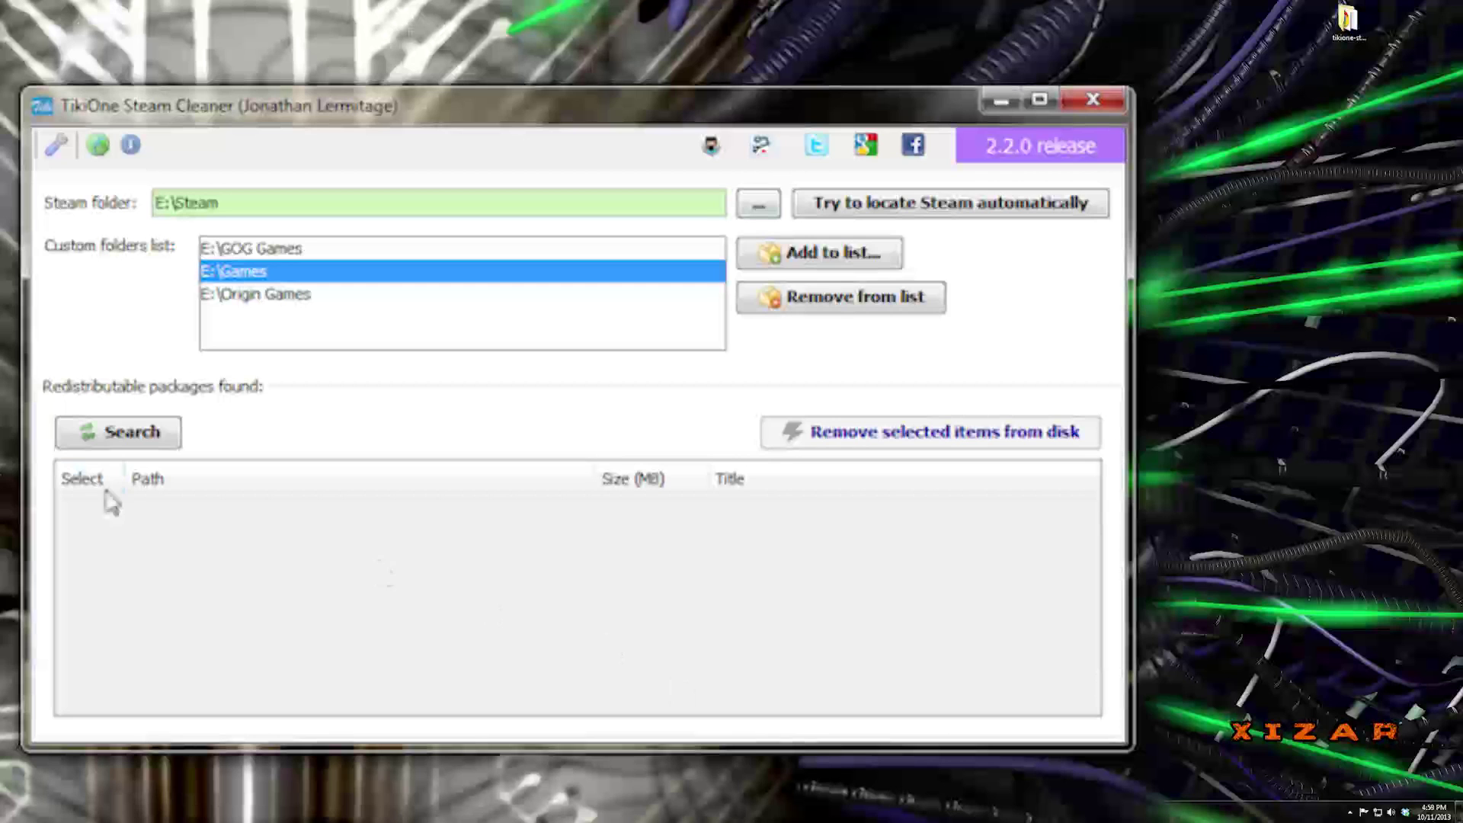
click(141, 432)
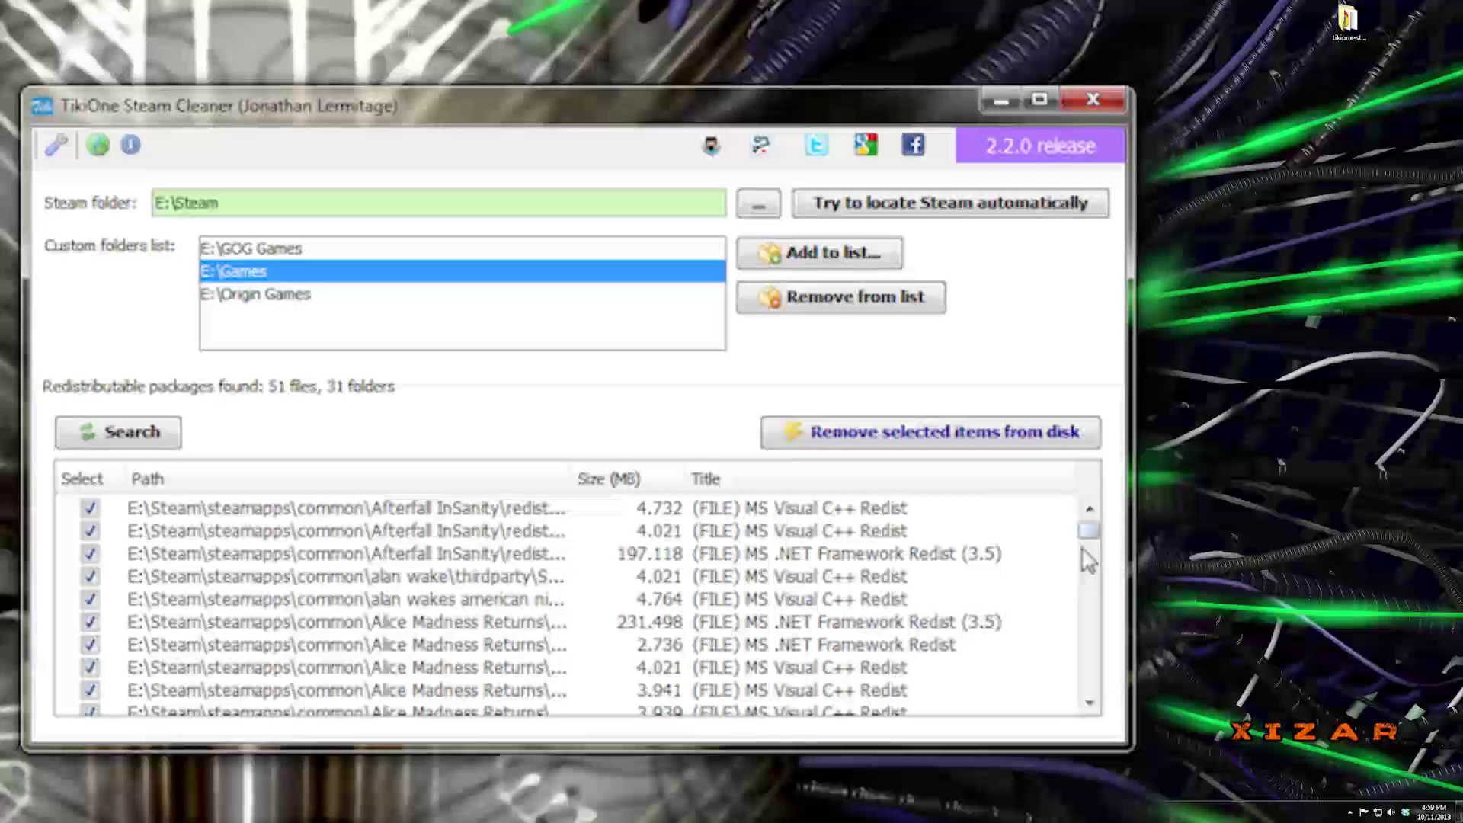
- Review the results and delete all ticked redistributable packages from disk
drag(1085, 550, 1062, 725)
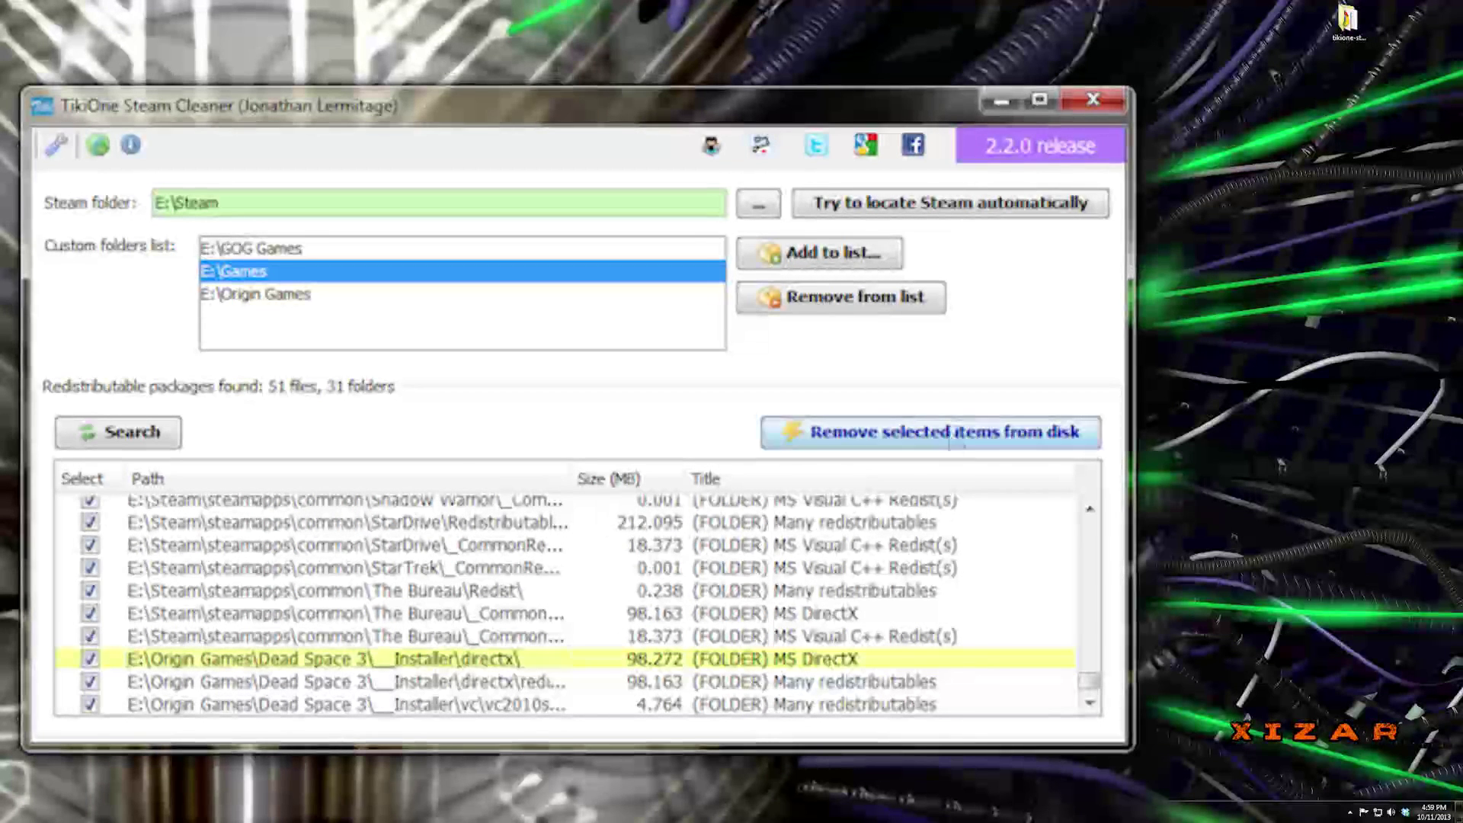
click(949, 433)
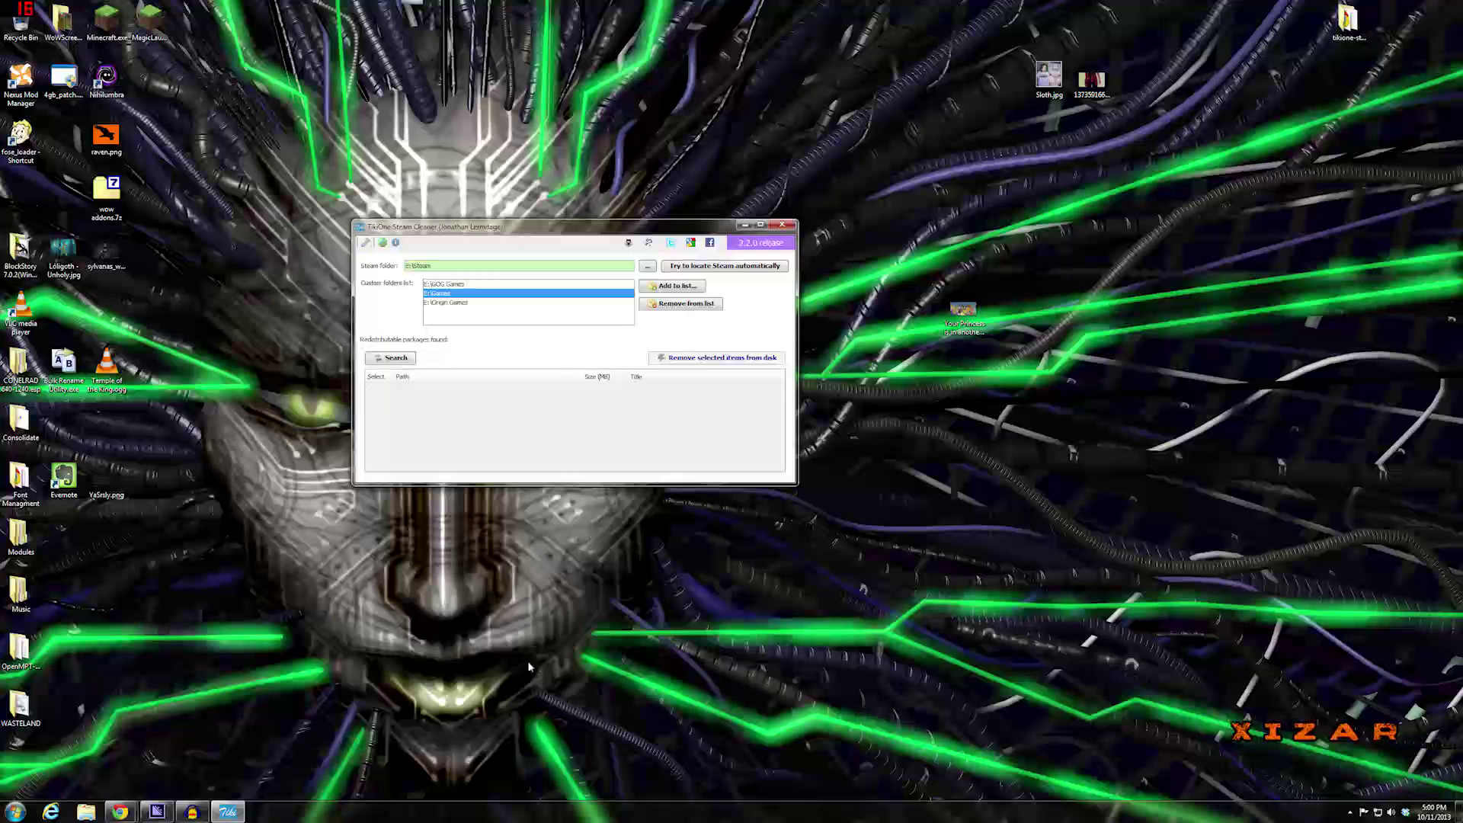
- Bring Chrome back to the front and show the Enhanced Steam site at enhancedsteam.com
mouse_move(120, 810)
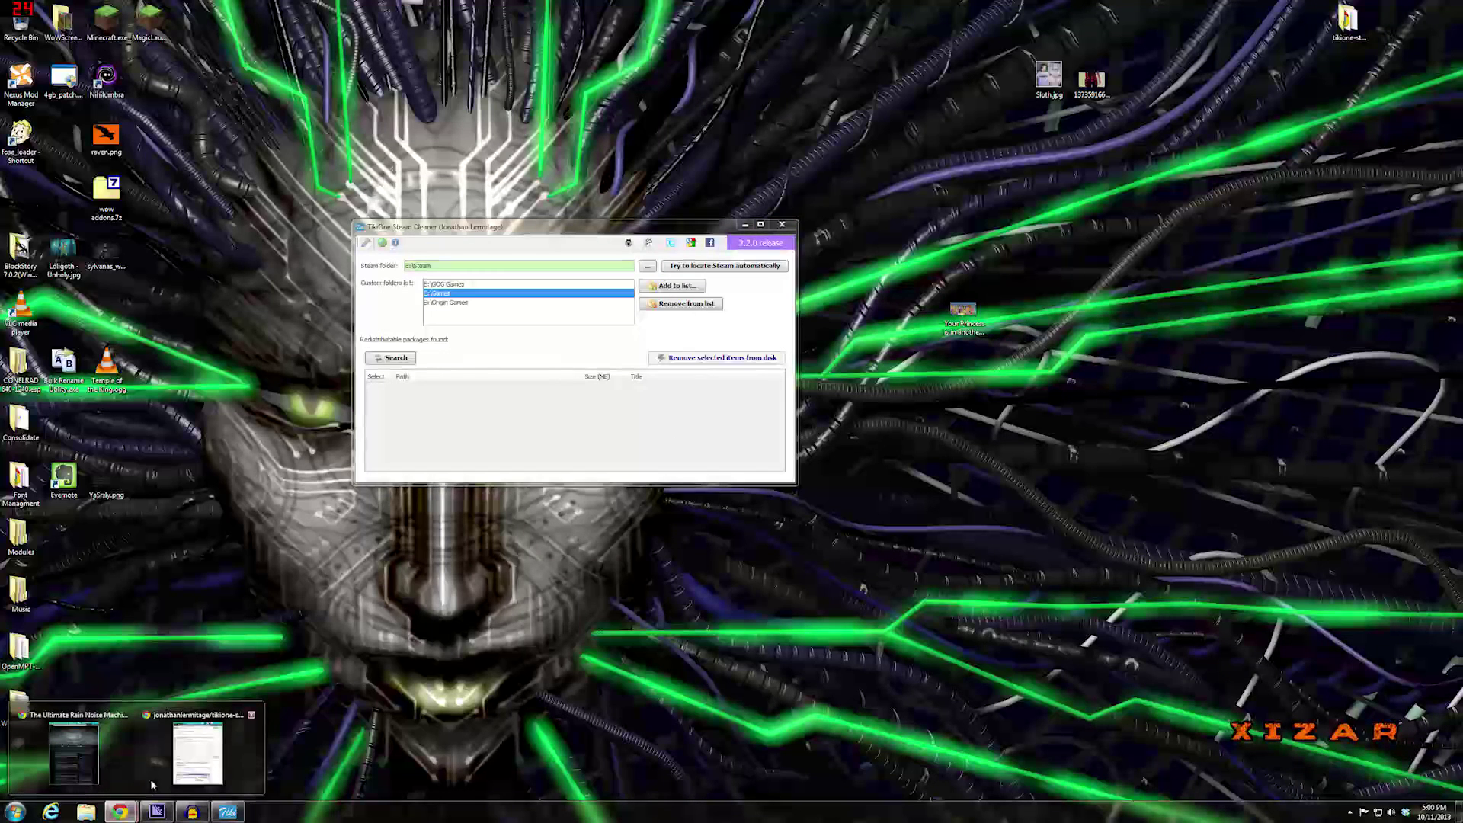
click(202, 743)
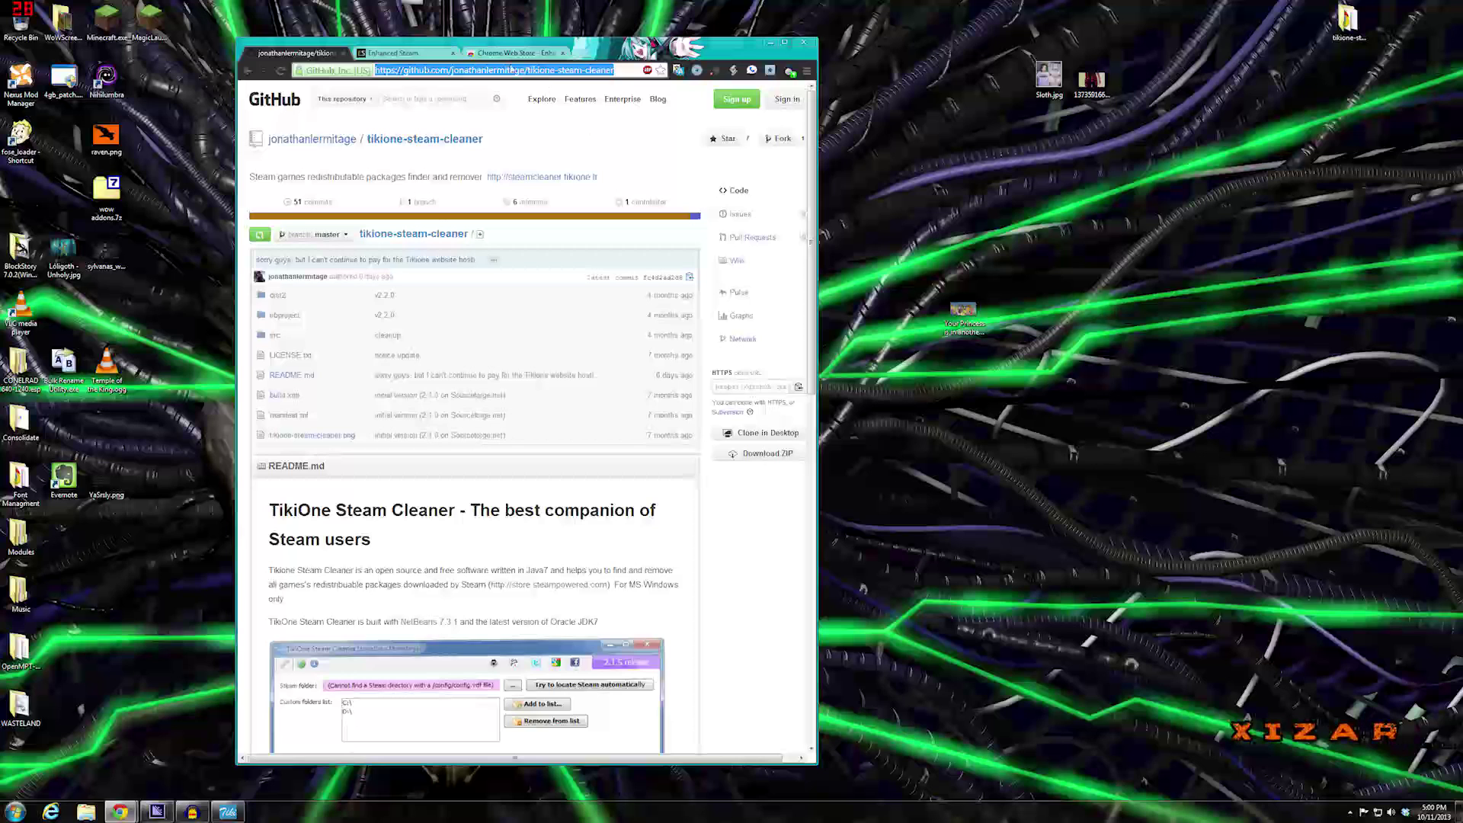
click(425, 49)
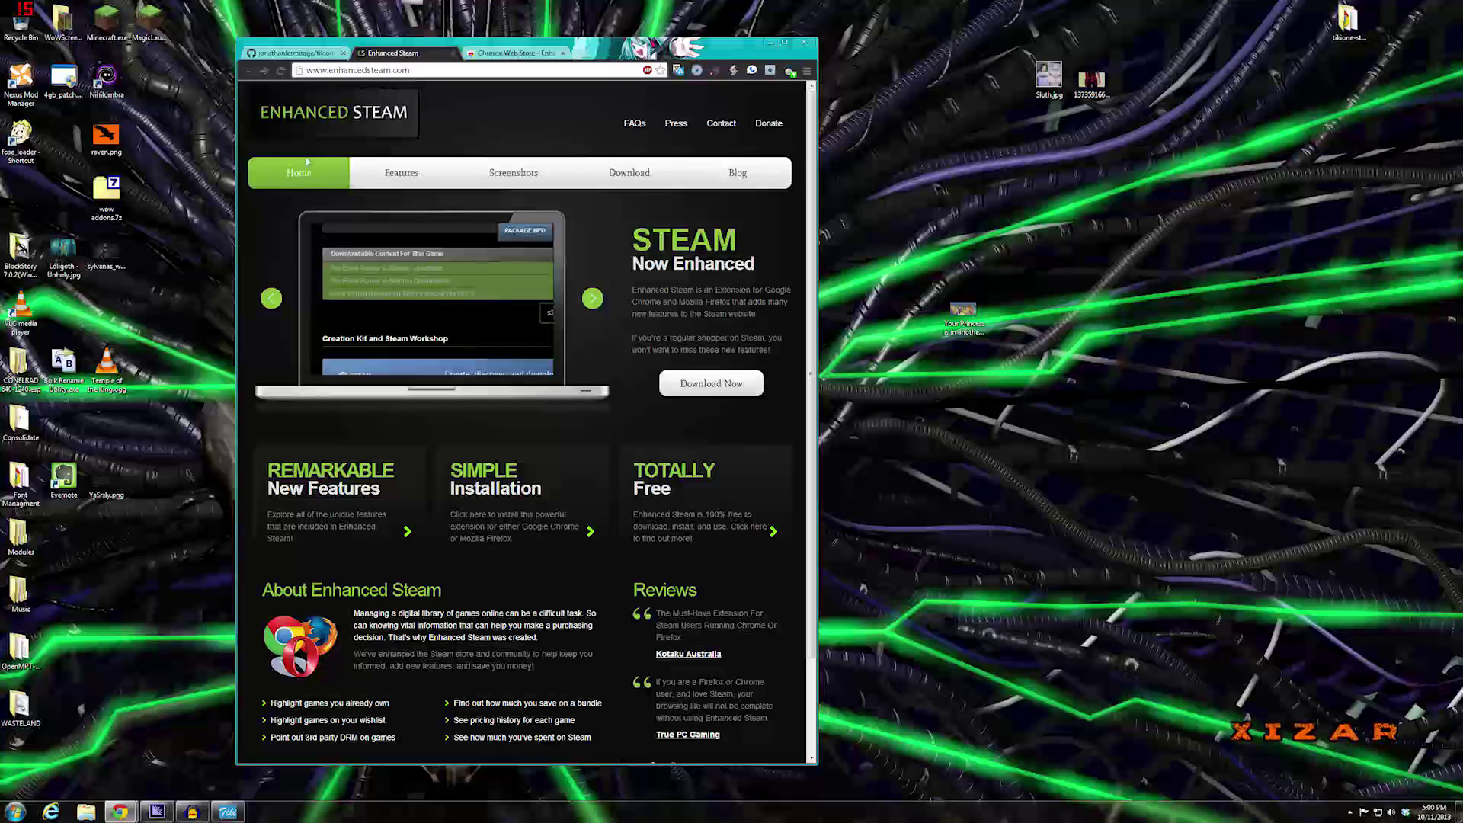
- Open the Enhanced Steam extension listing in the Chrome Web Store, plus a blank Google new tab
click(711, 384)
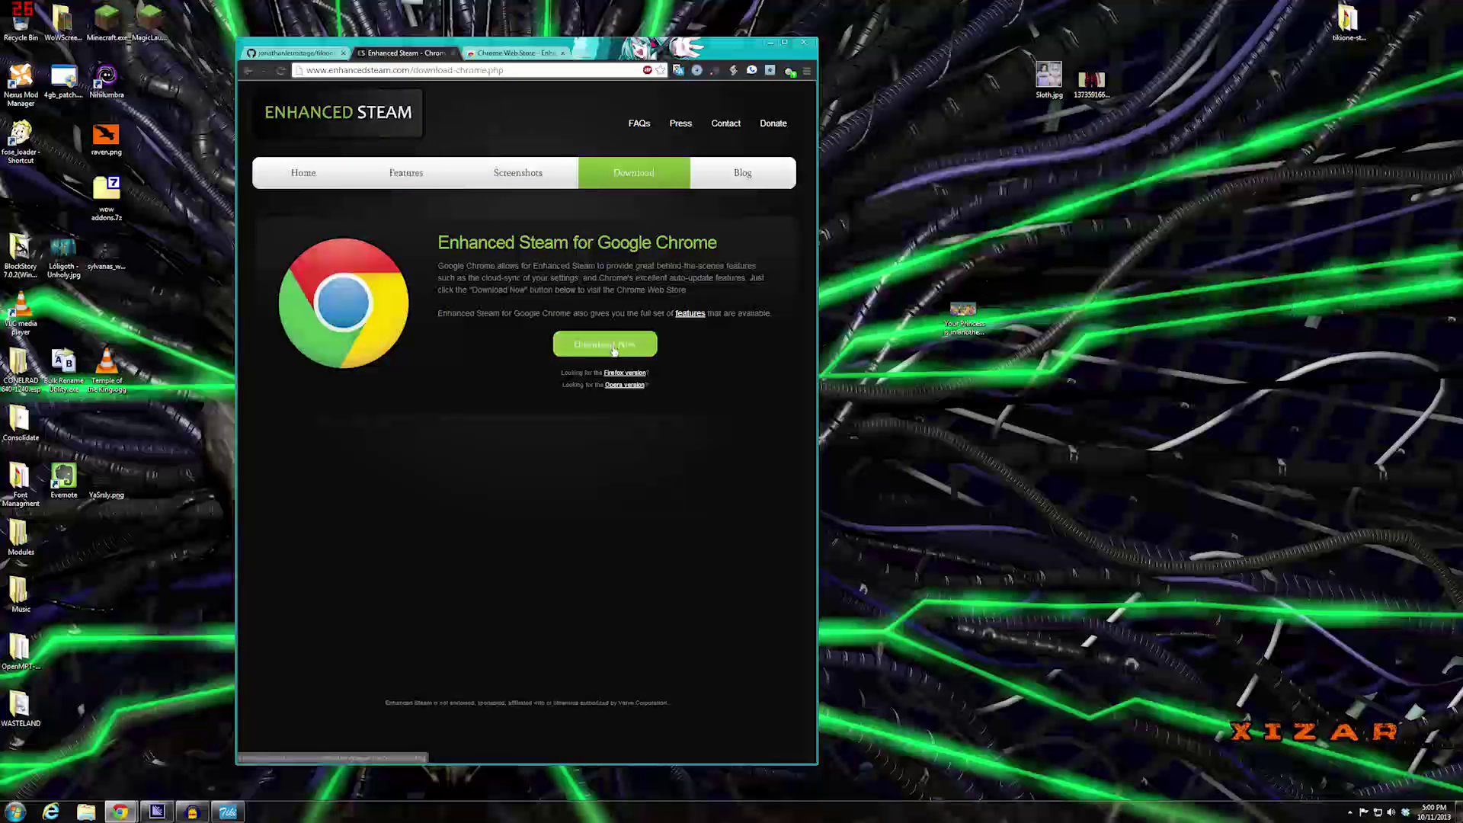
click(523, 57)
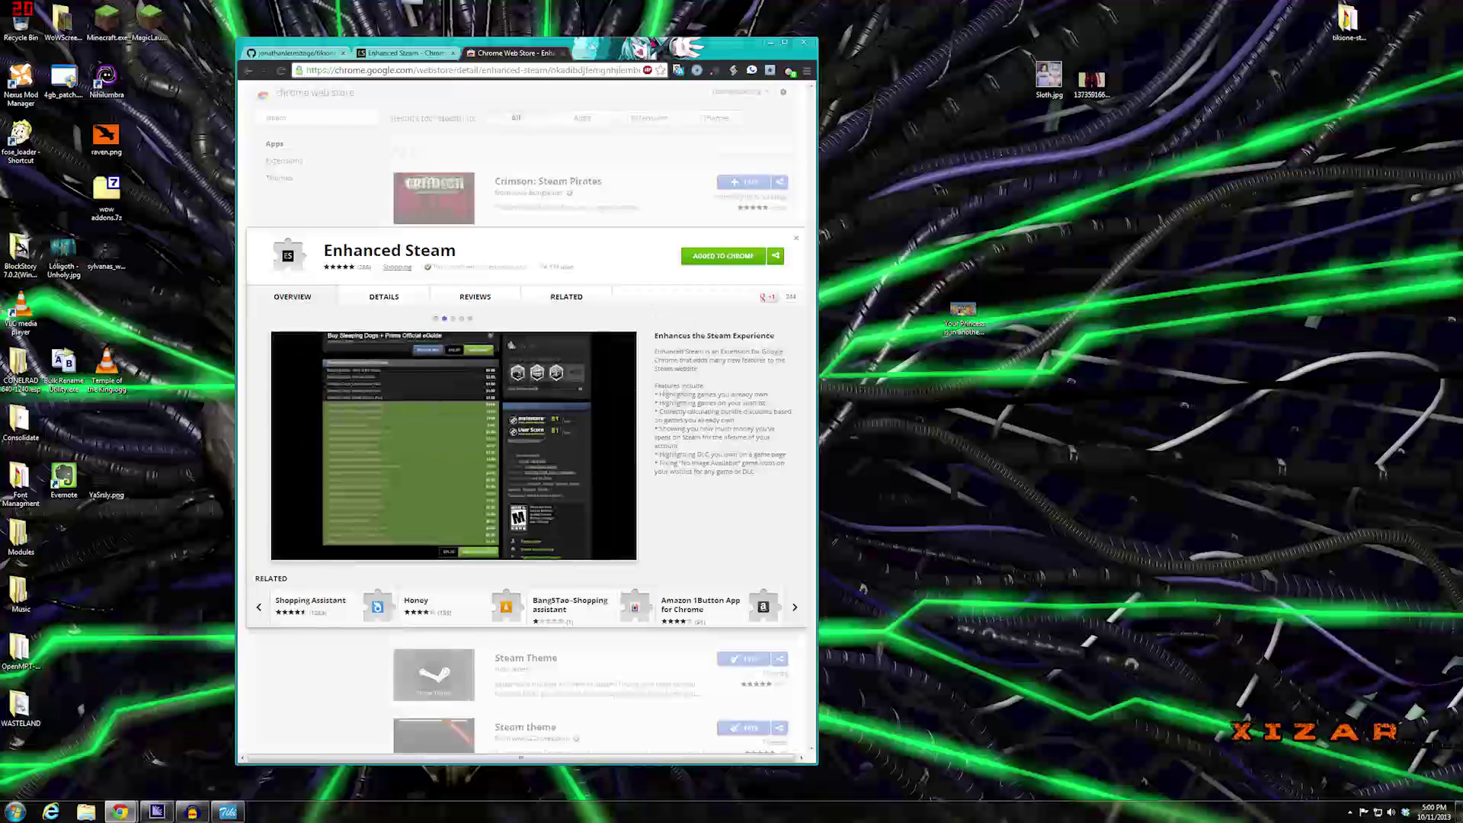
click(579, 54)
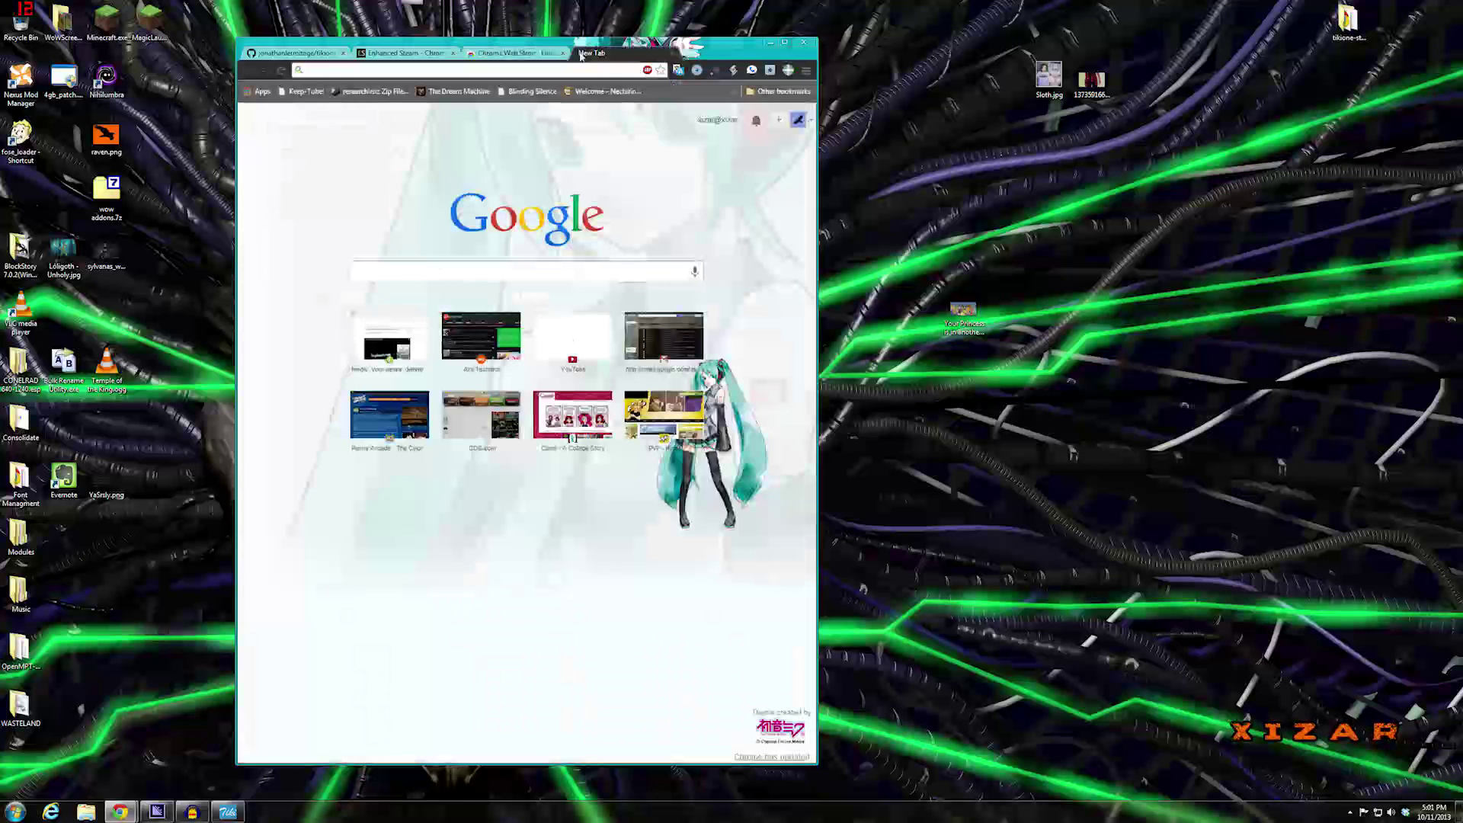
- Load store.steampowered.com and check the Enhanced Steam options menu
text(store.steampowered.com)
key(Return)
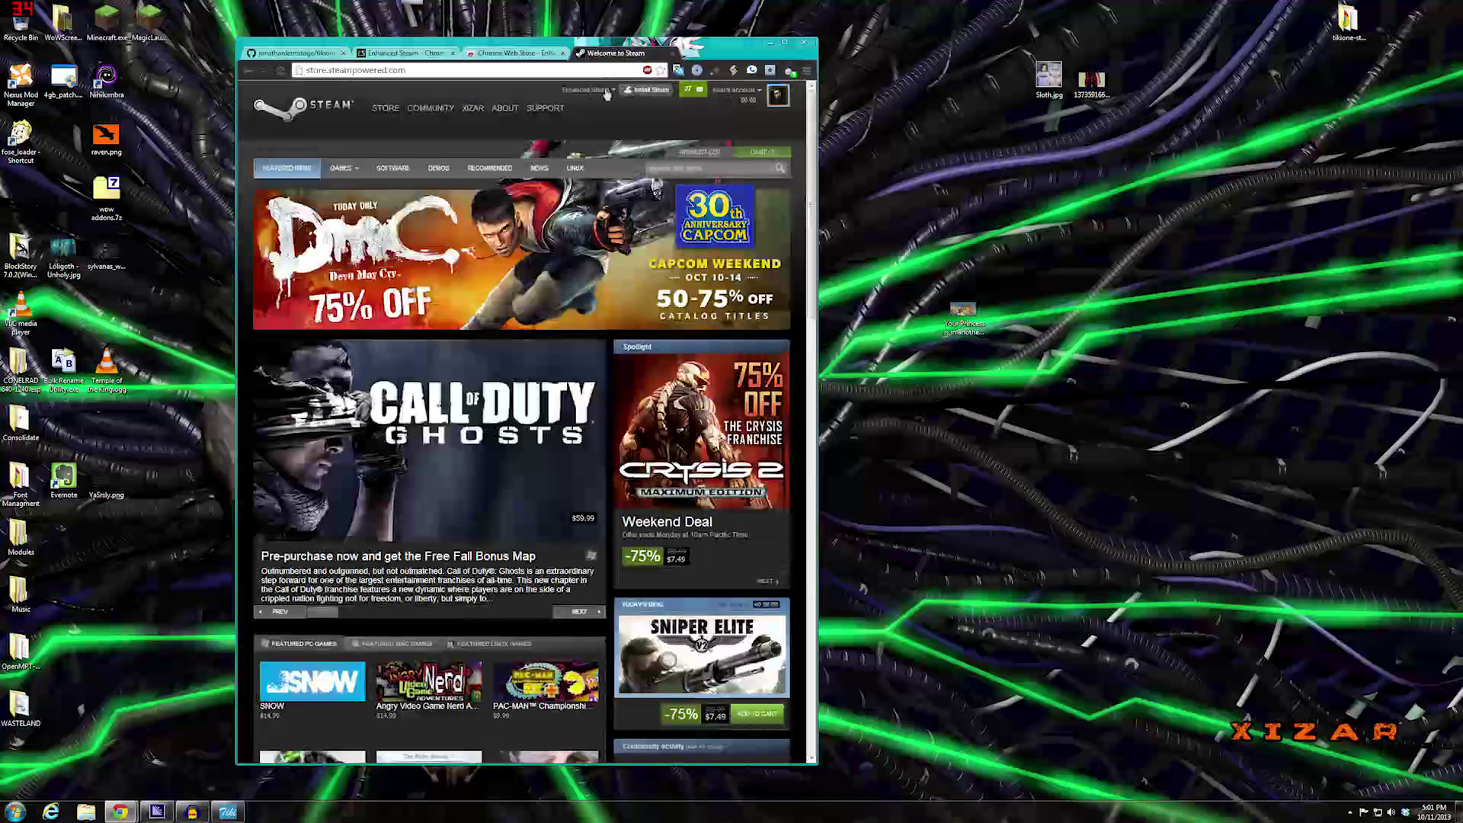
click(587, 92)
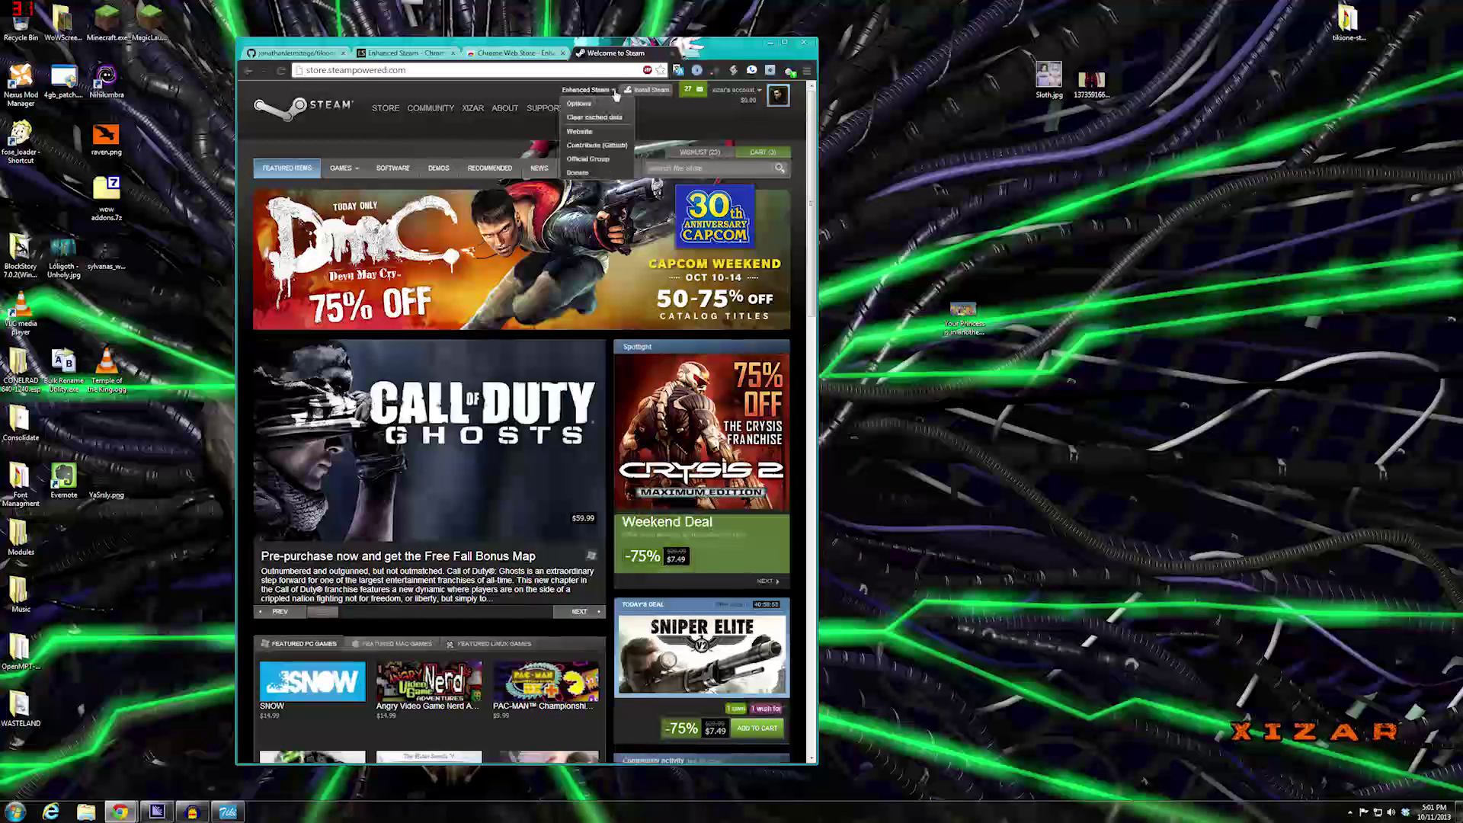
click(675, 119)
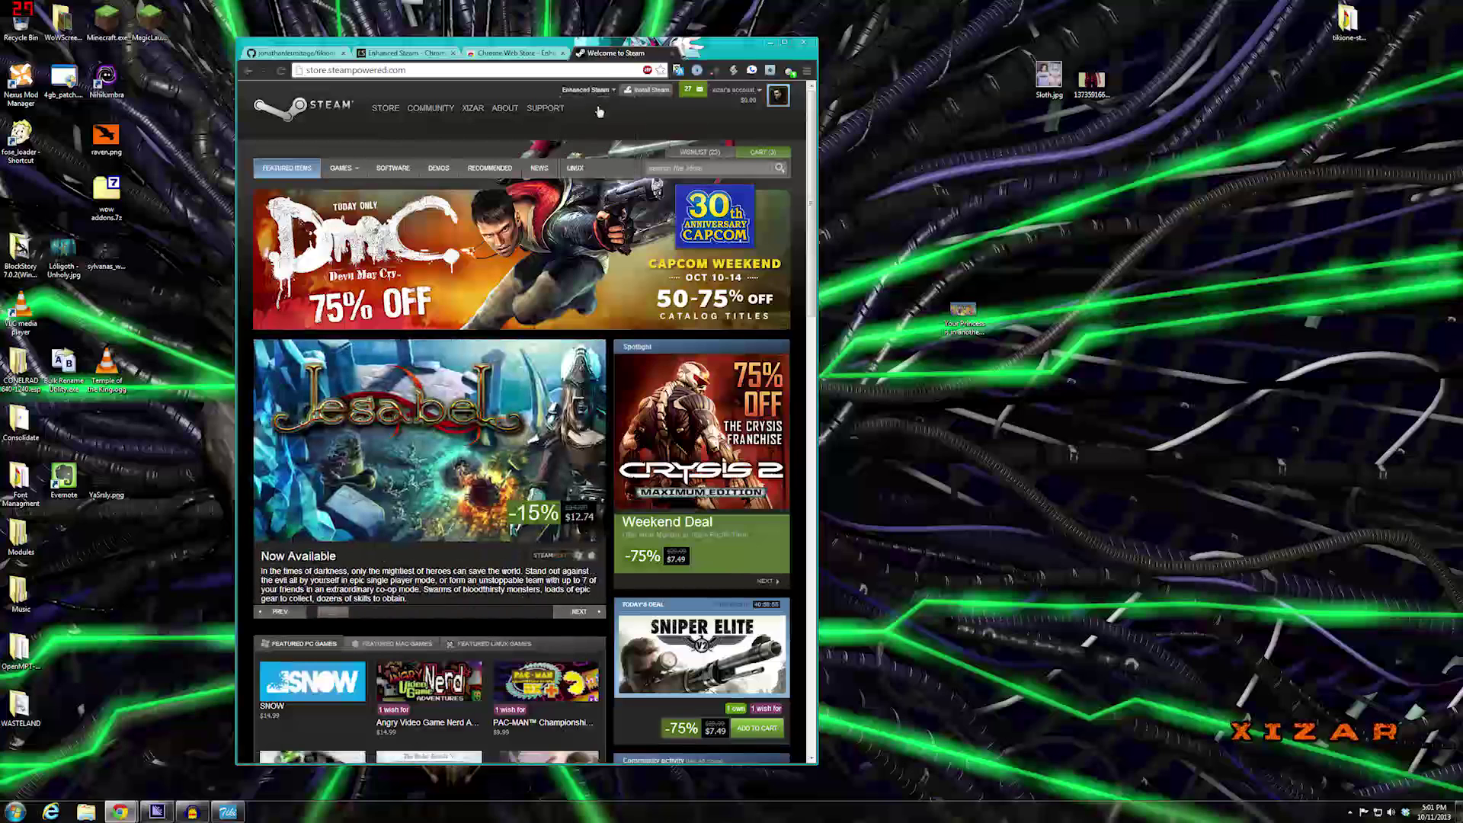
click(590, 90)
click(680, 119)
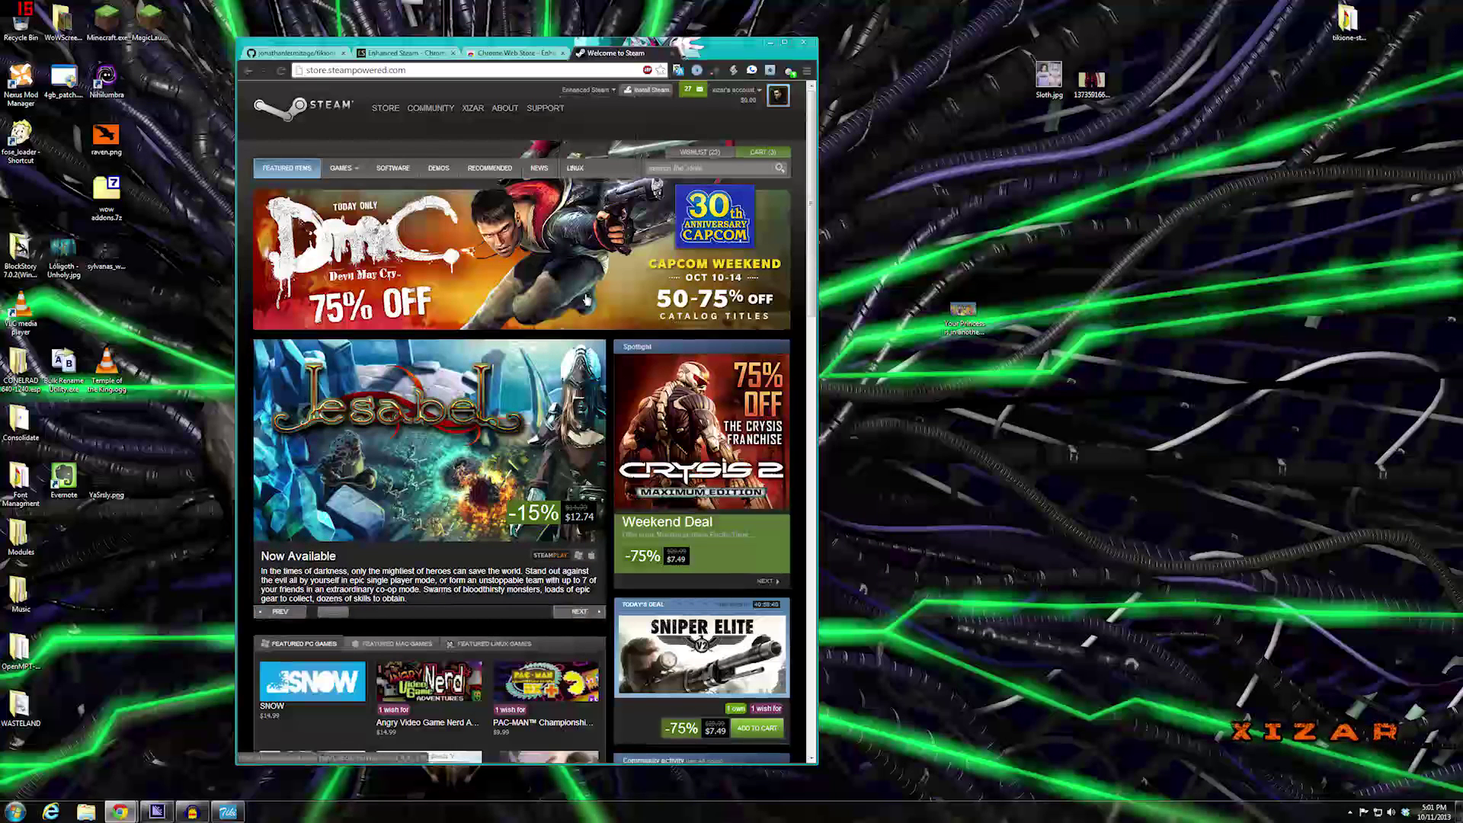
- Browse the store front page, then open the Capcom Weekend sale and scroll its discounted games
scroll(588, 300, down, 5)
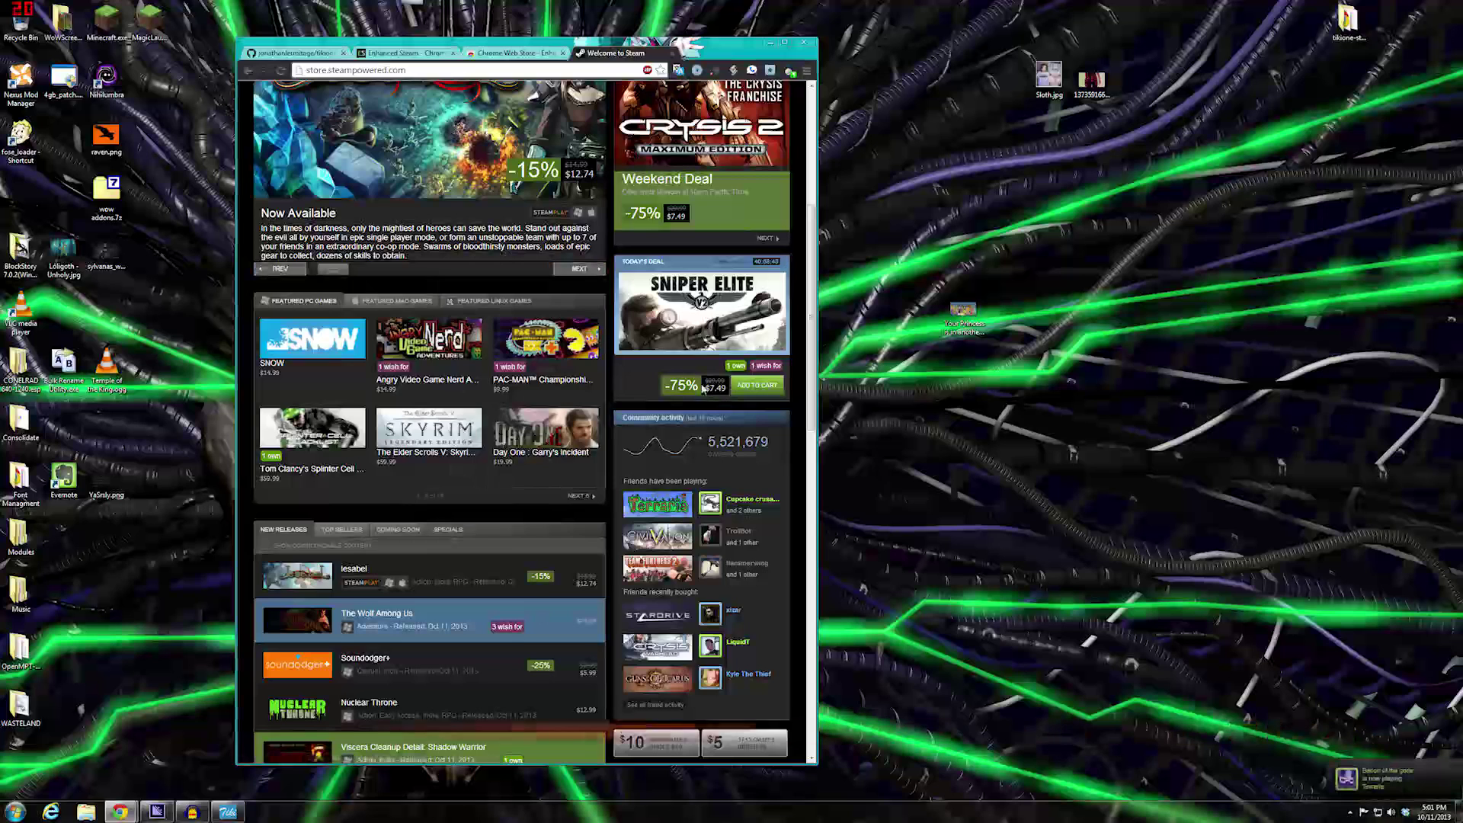
scroll(480, 365, down, 4)
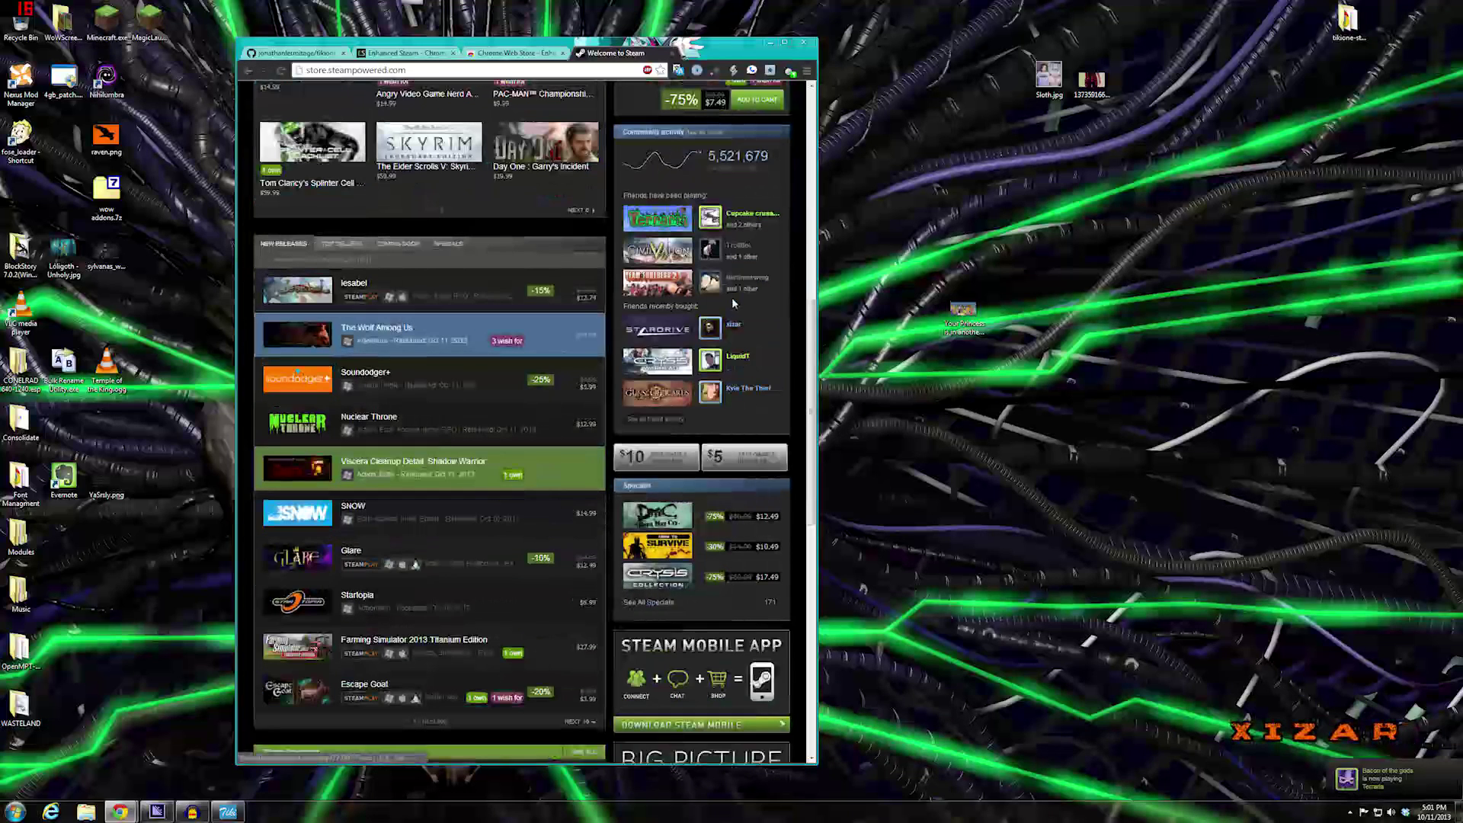
mouse_move(515, 487)
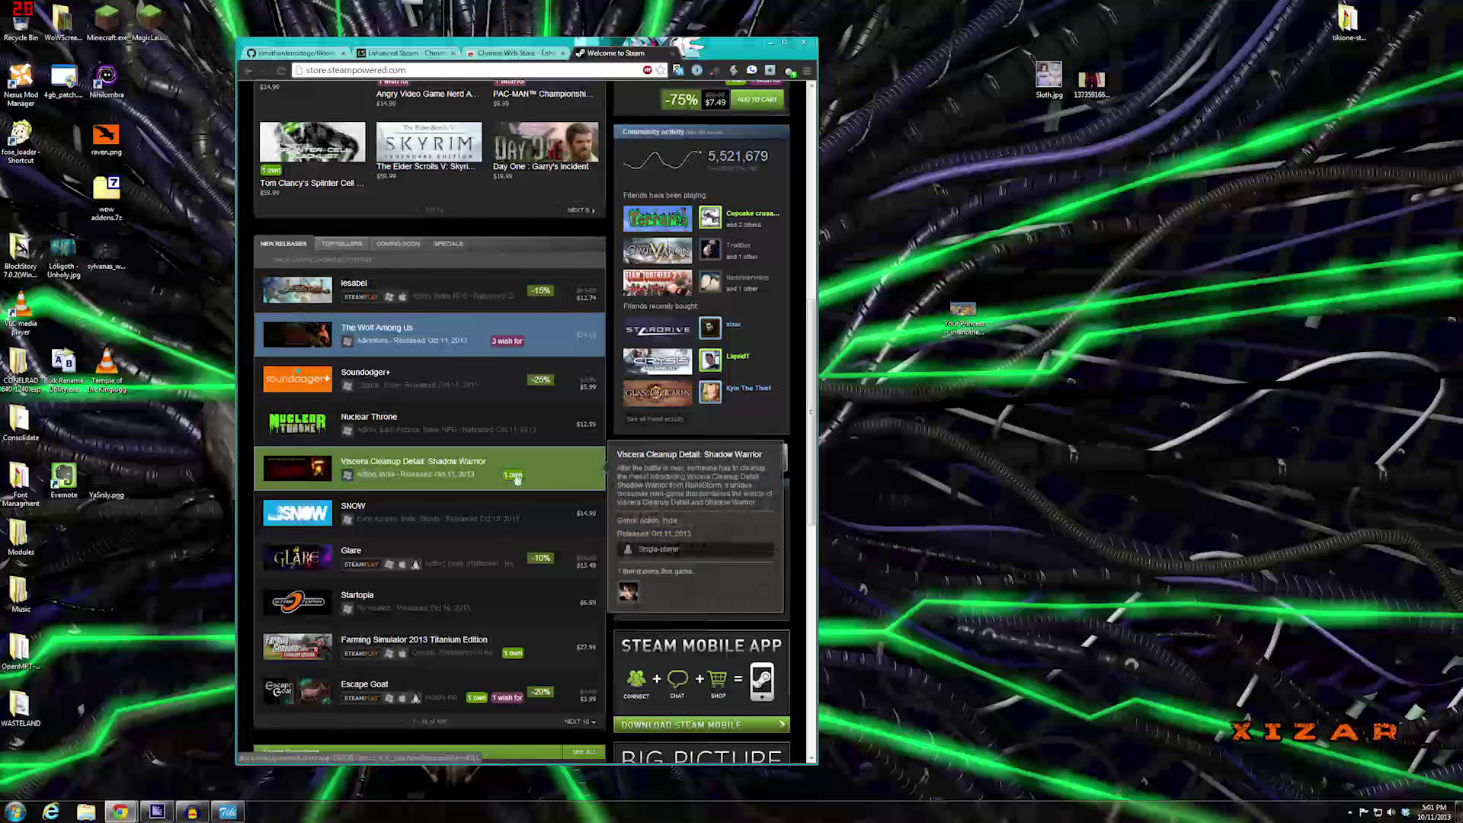
mouse_move(385, 701)
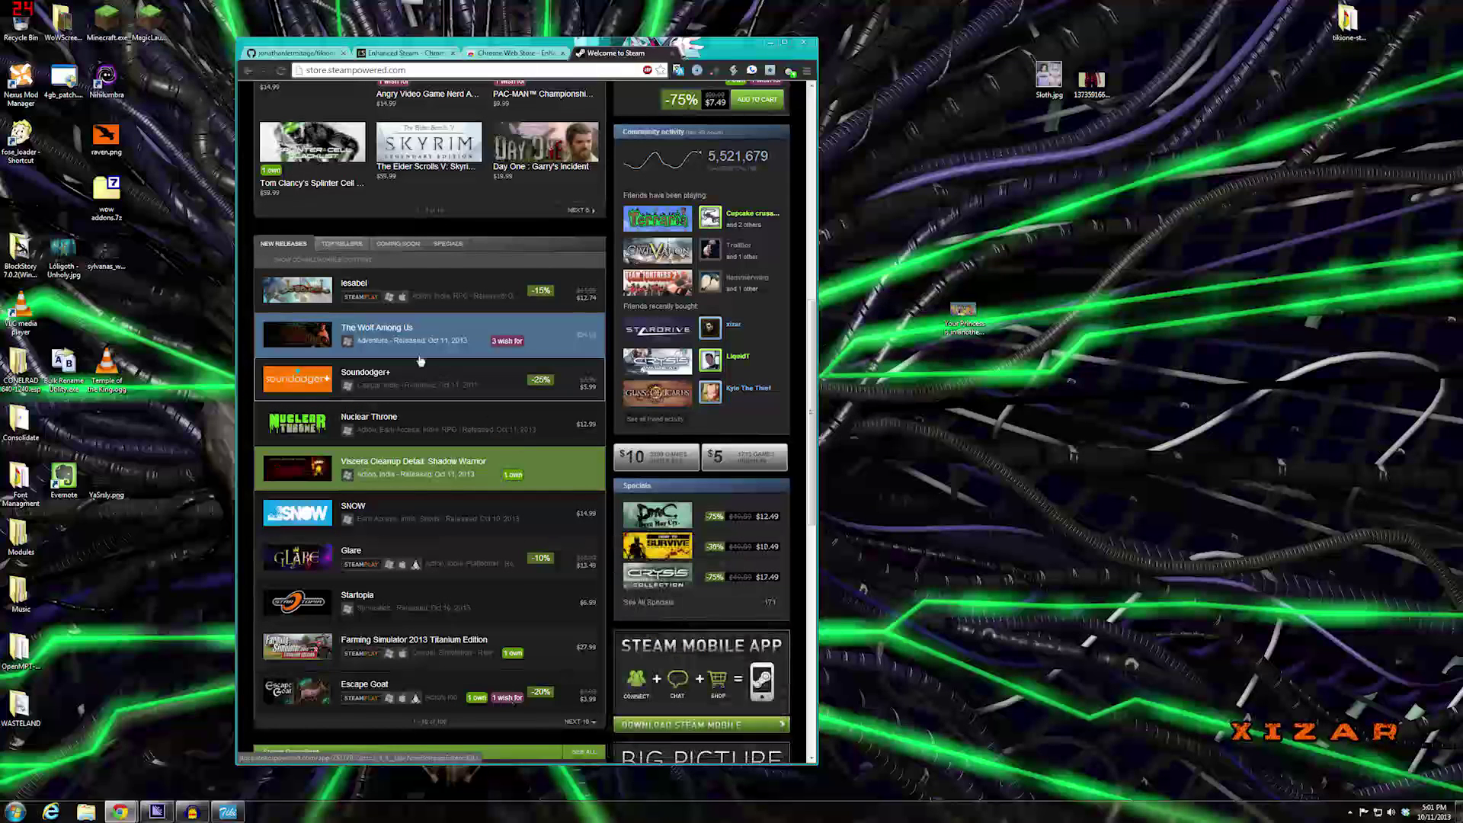
mouse_move(429, 344)
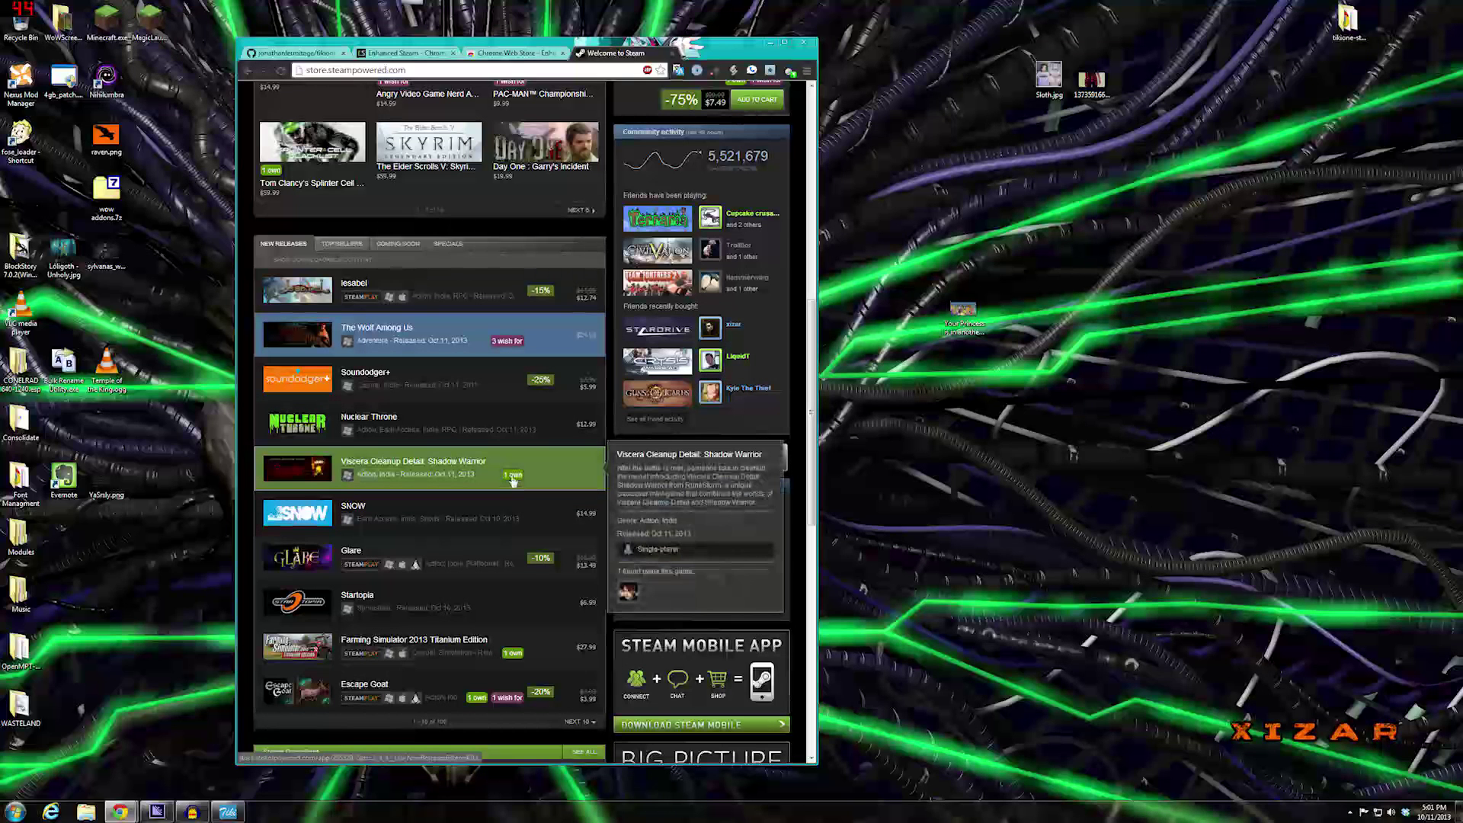
scroll(682, 414, up, 4)
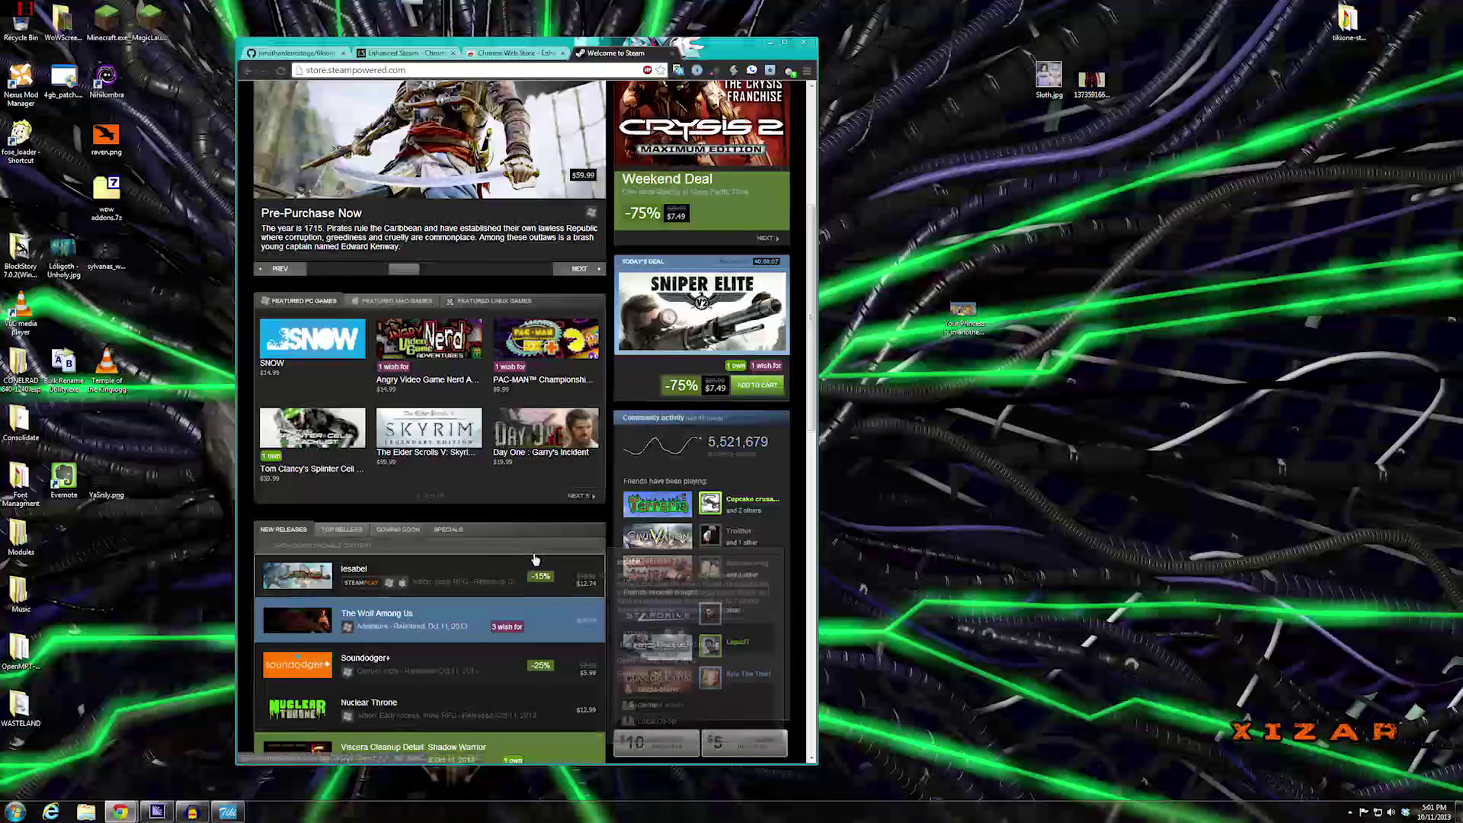
scroll(536, 560, up, 5)
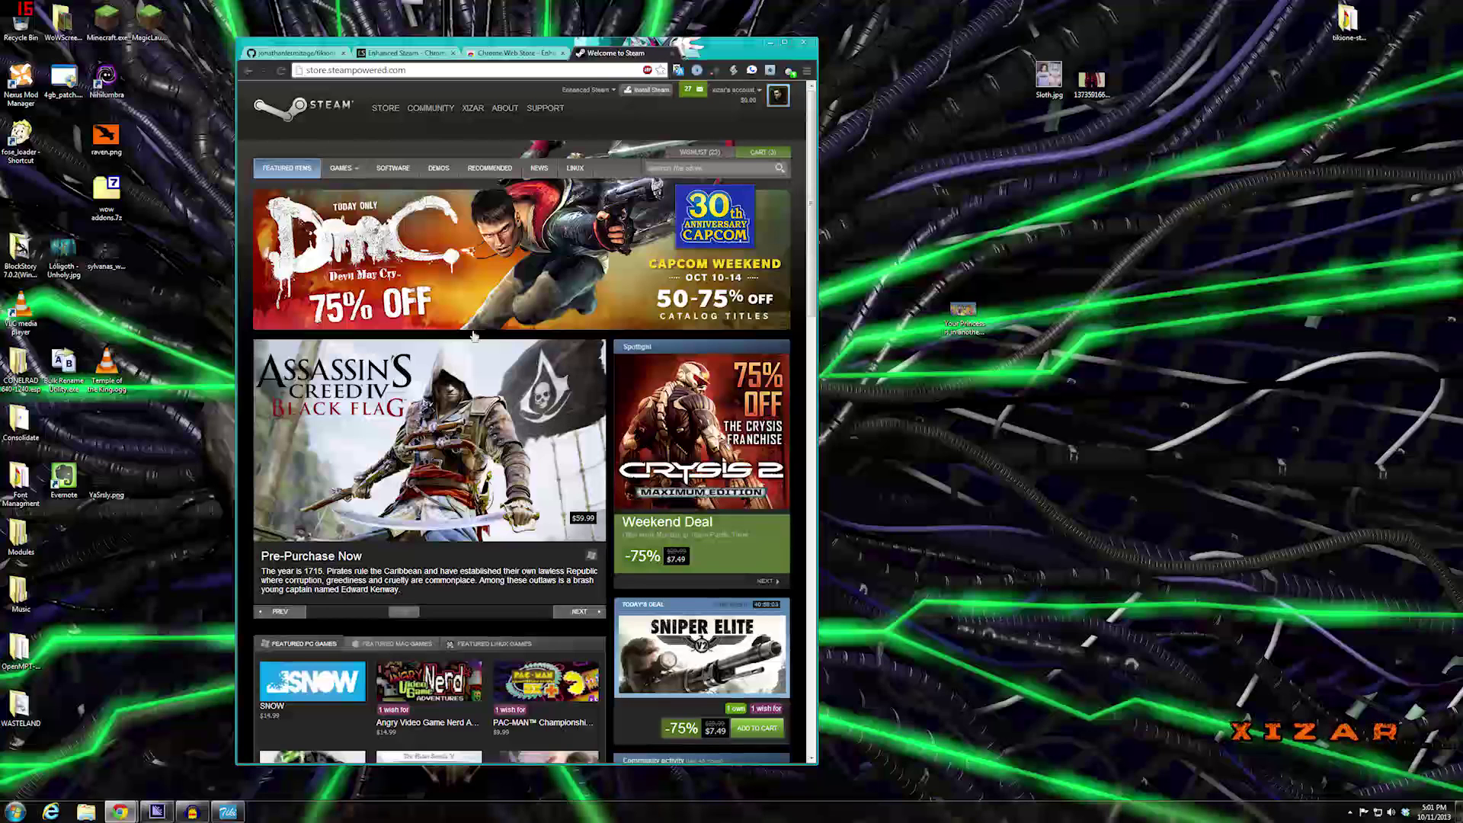
click(631, 261)
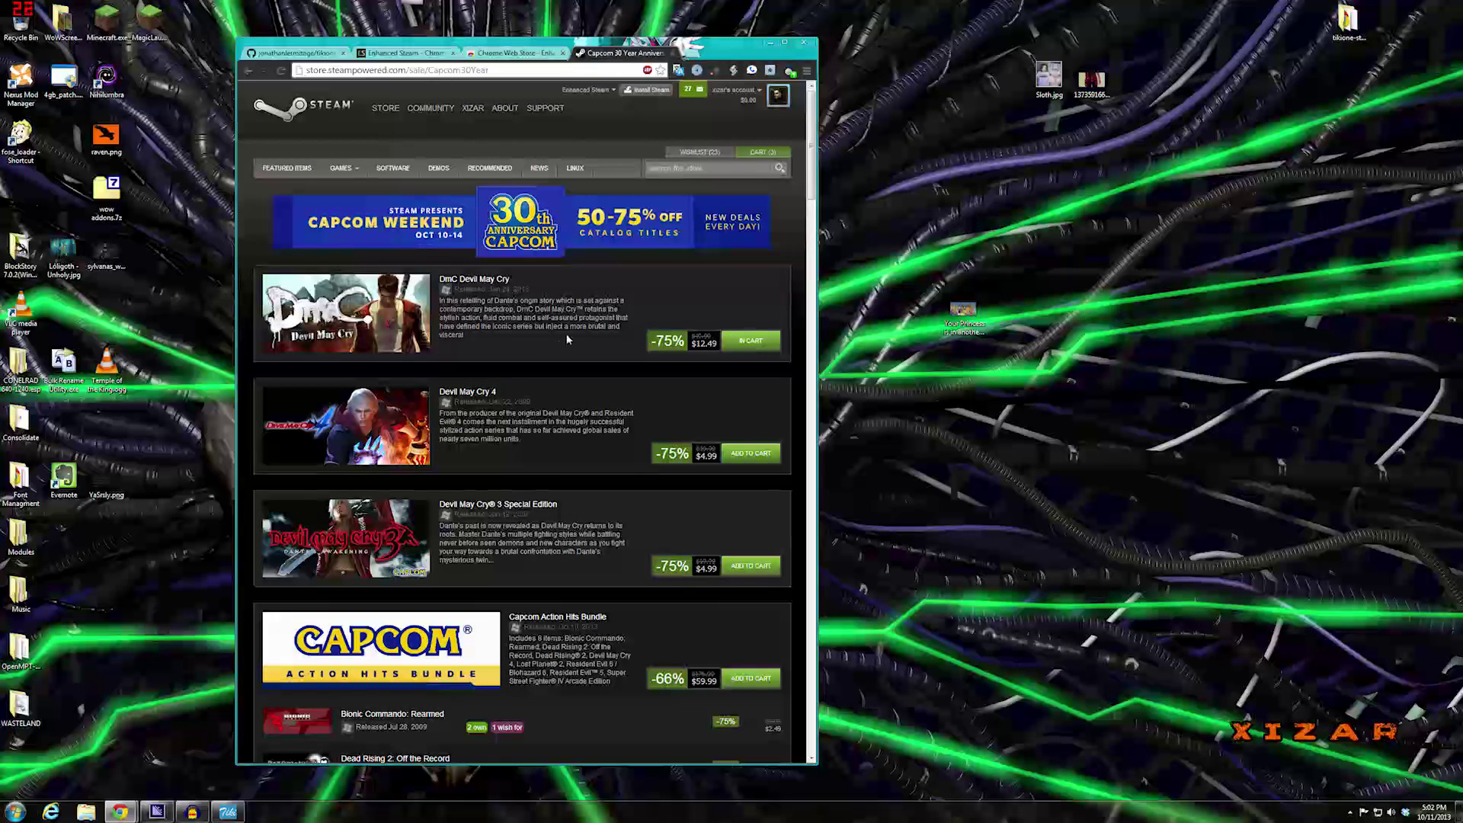
scroll(580, 487, down, 5)
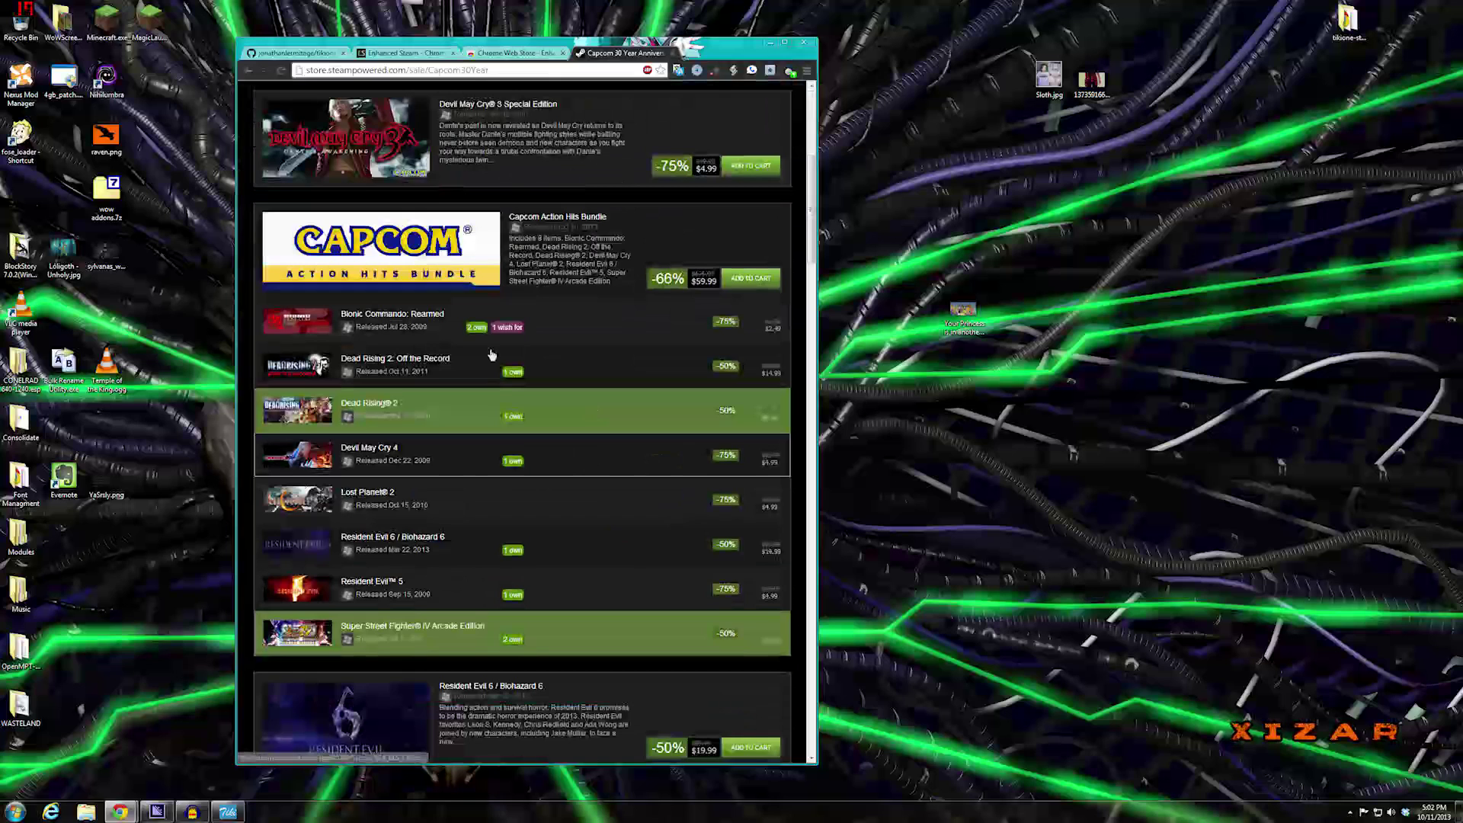
scroll(548, 307, down, 7)
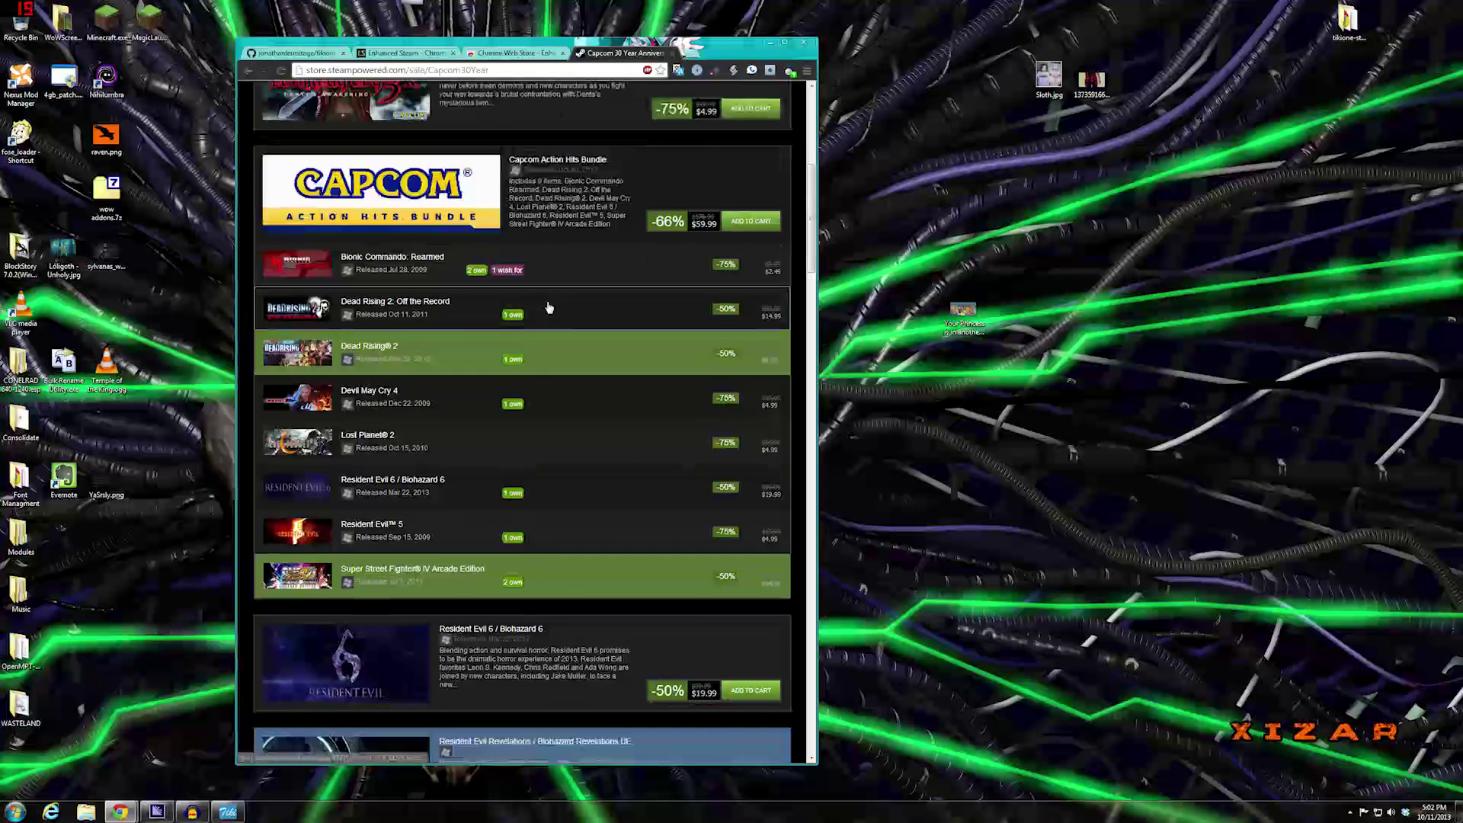
scroll(547, 300, down, 14)
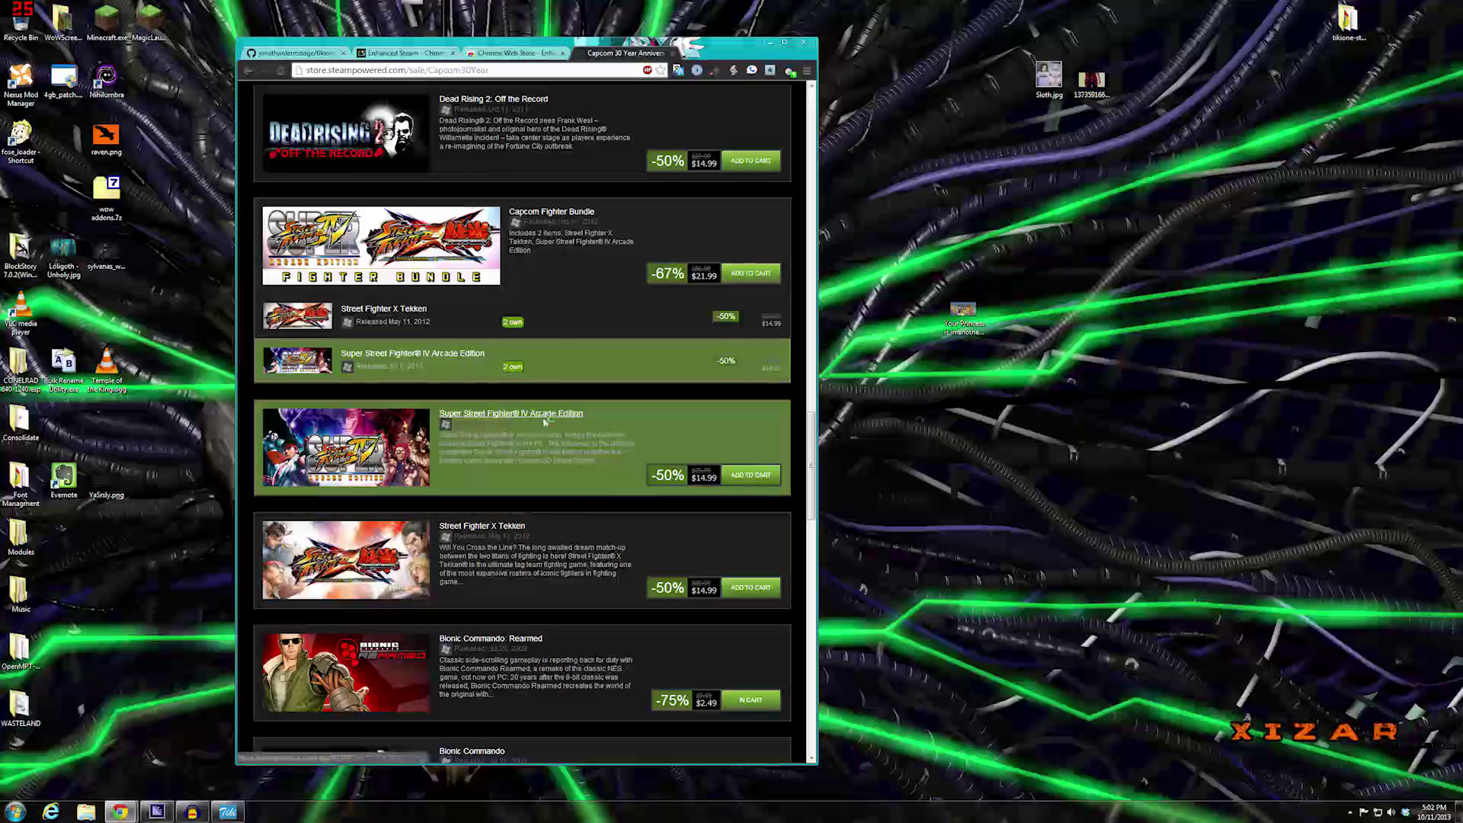
- Open Super Street Fighter IV: Arcade Edition and select Enhanced Steam's $7.49 lowest-price lines under the DRM warning
click(535, 426)
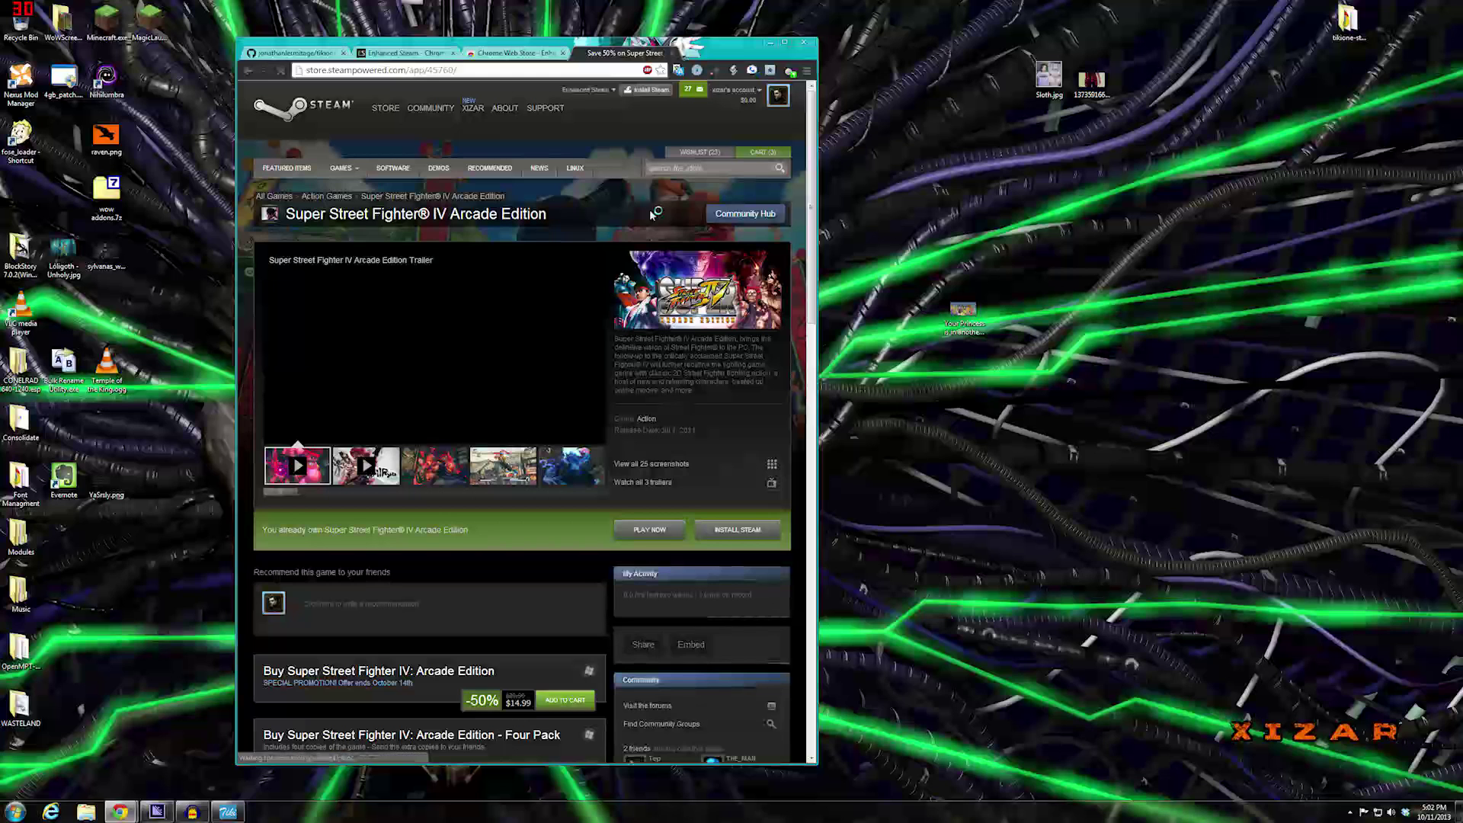
scroll(641, 410, down, 3)
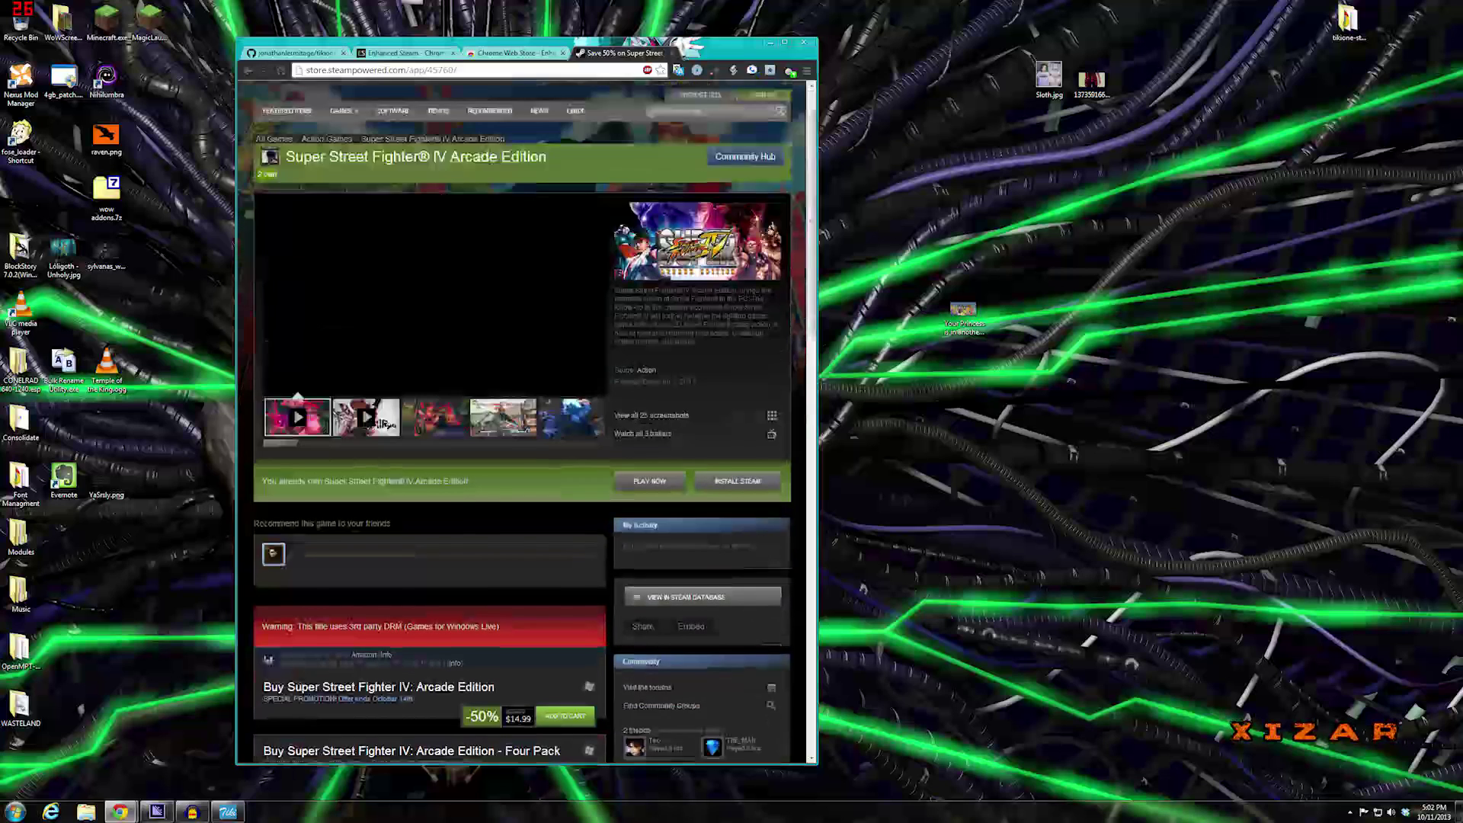
scroll(486, 491, up, 2)
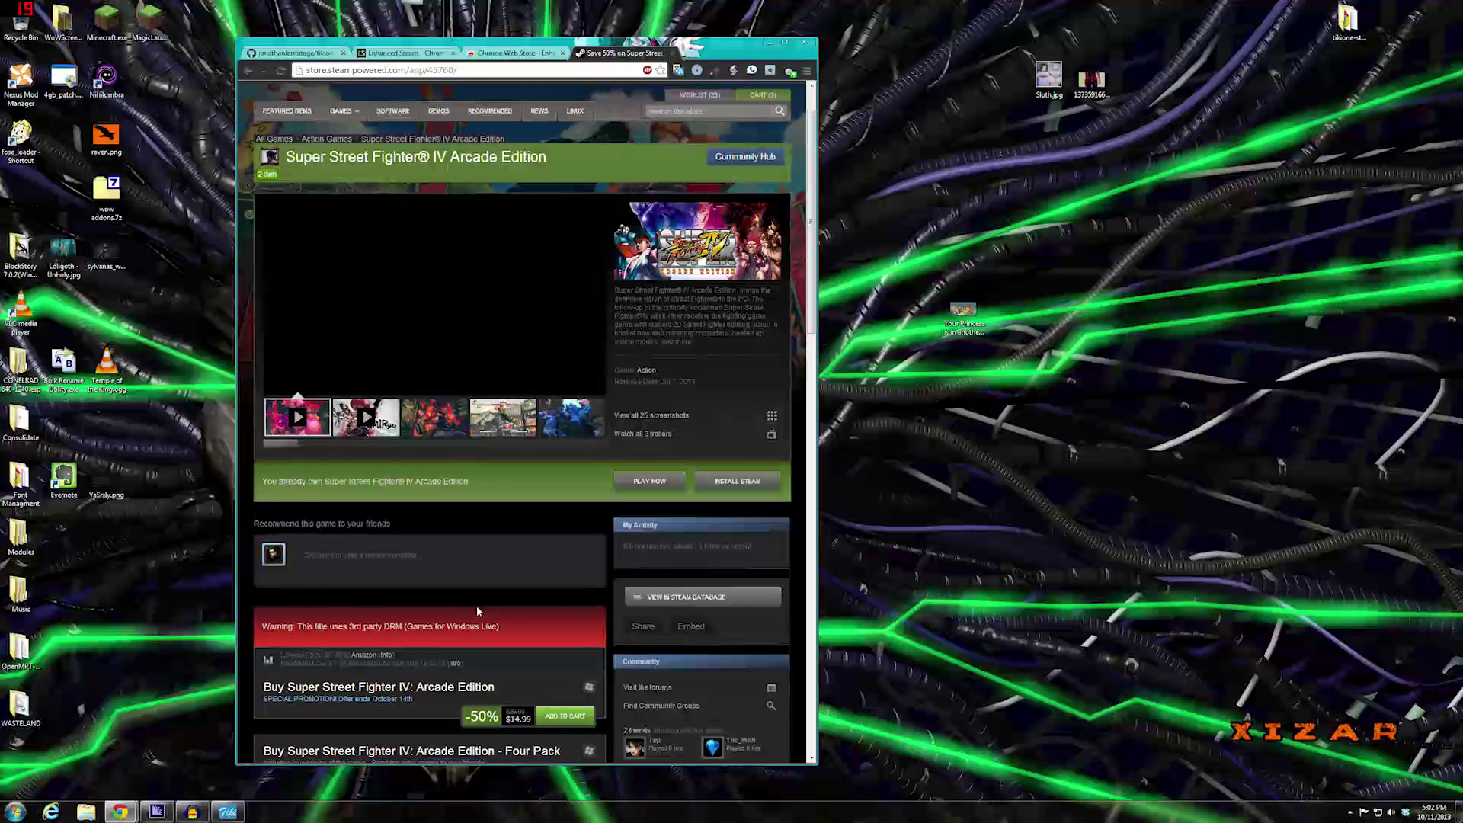
scroll(480, 602, down, 2)
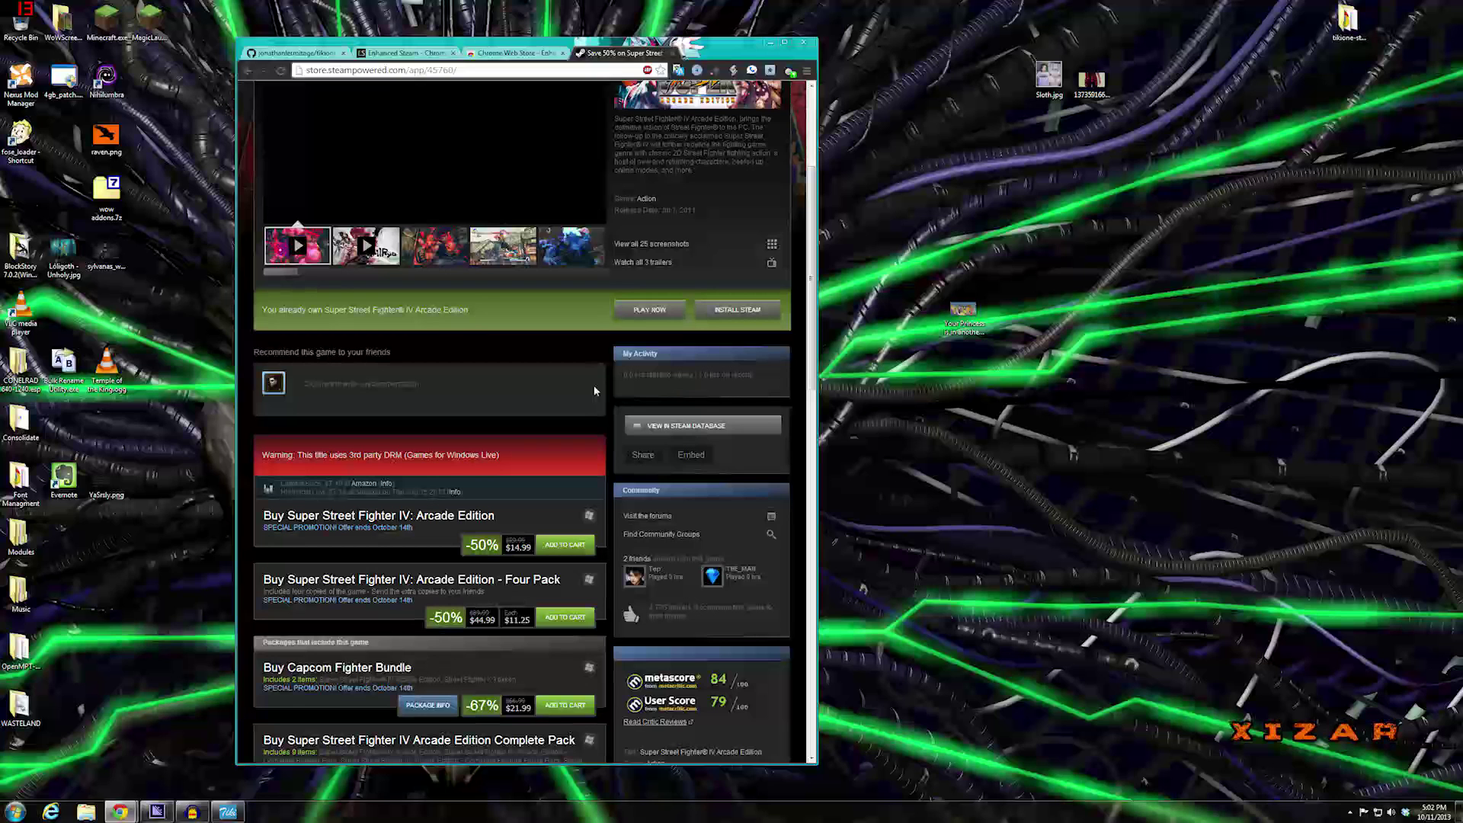
scroll(580, 336, down, 6)
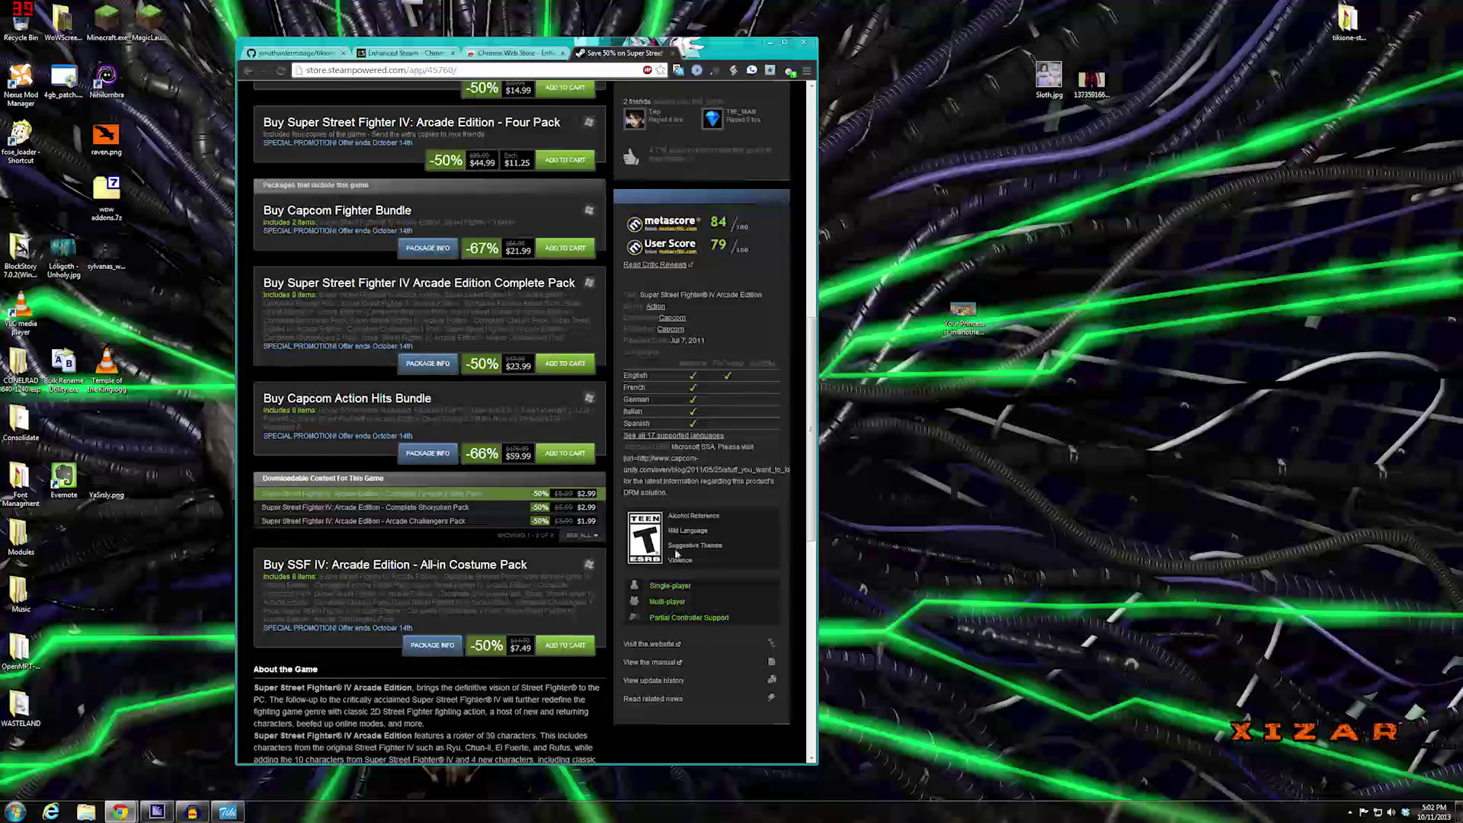
scroll(506, 431, up, 5)
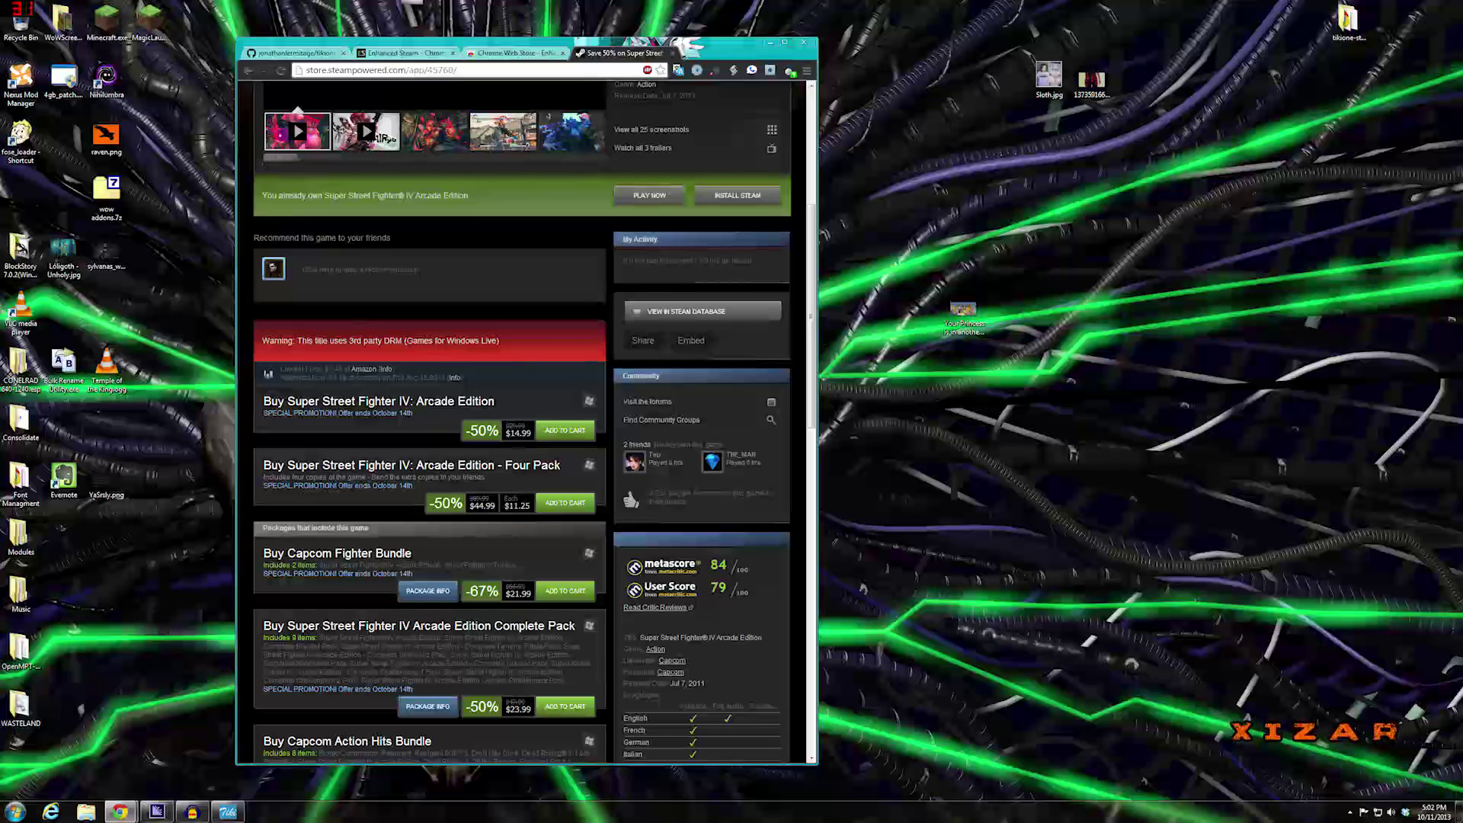
drag(268, 374, 495, 403)
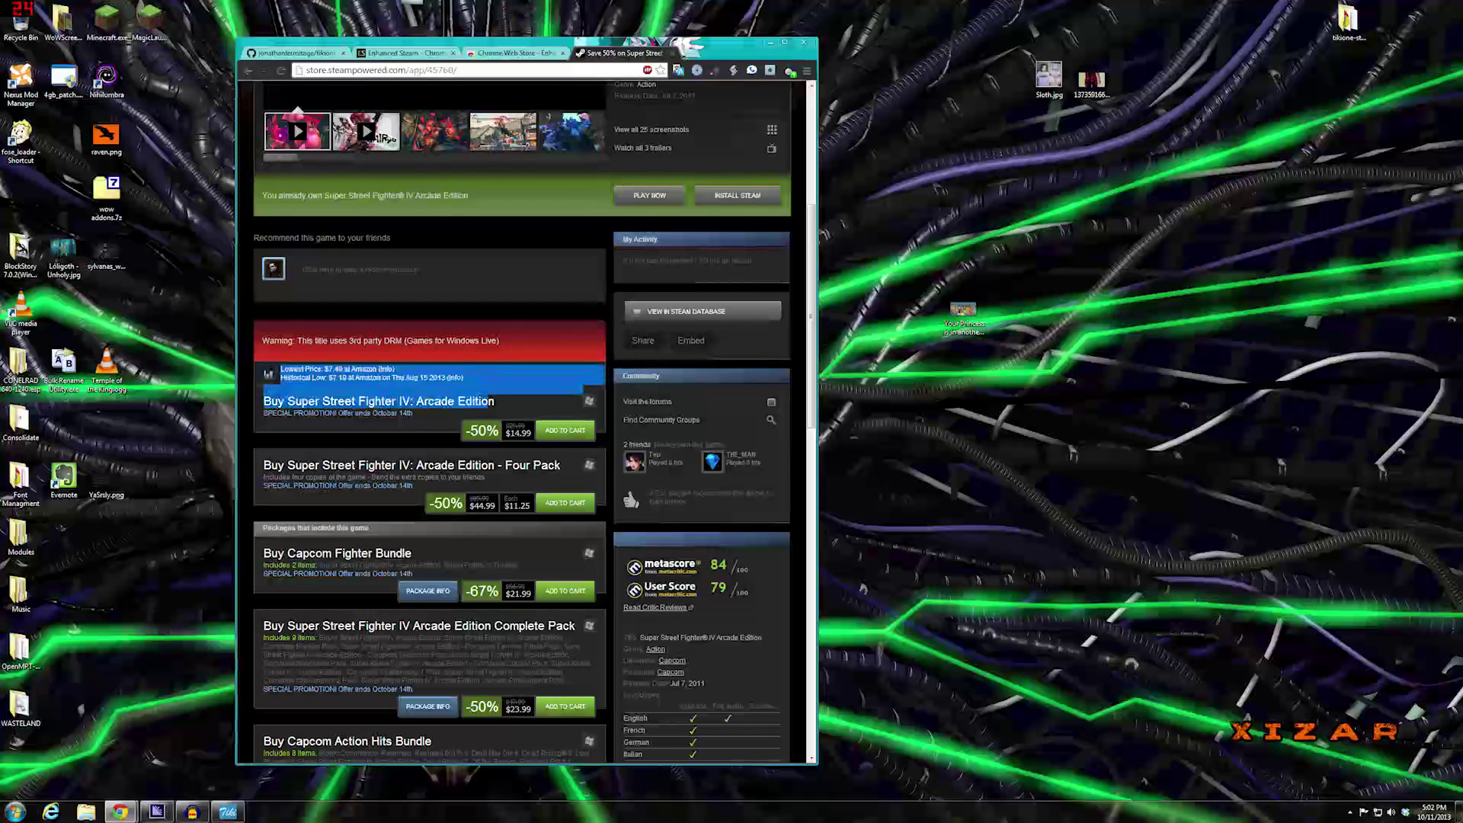
triple_click(469, 370)
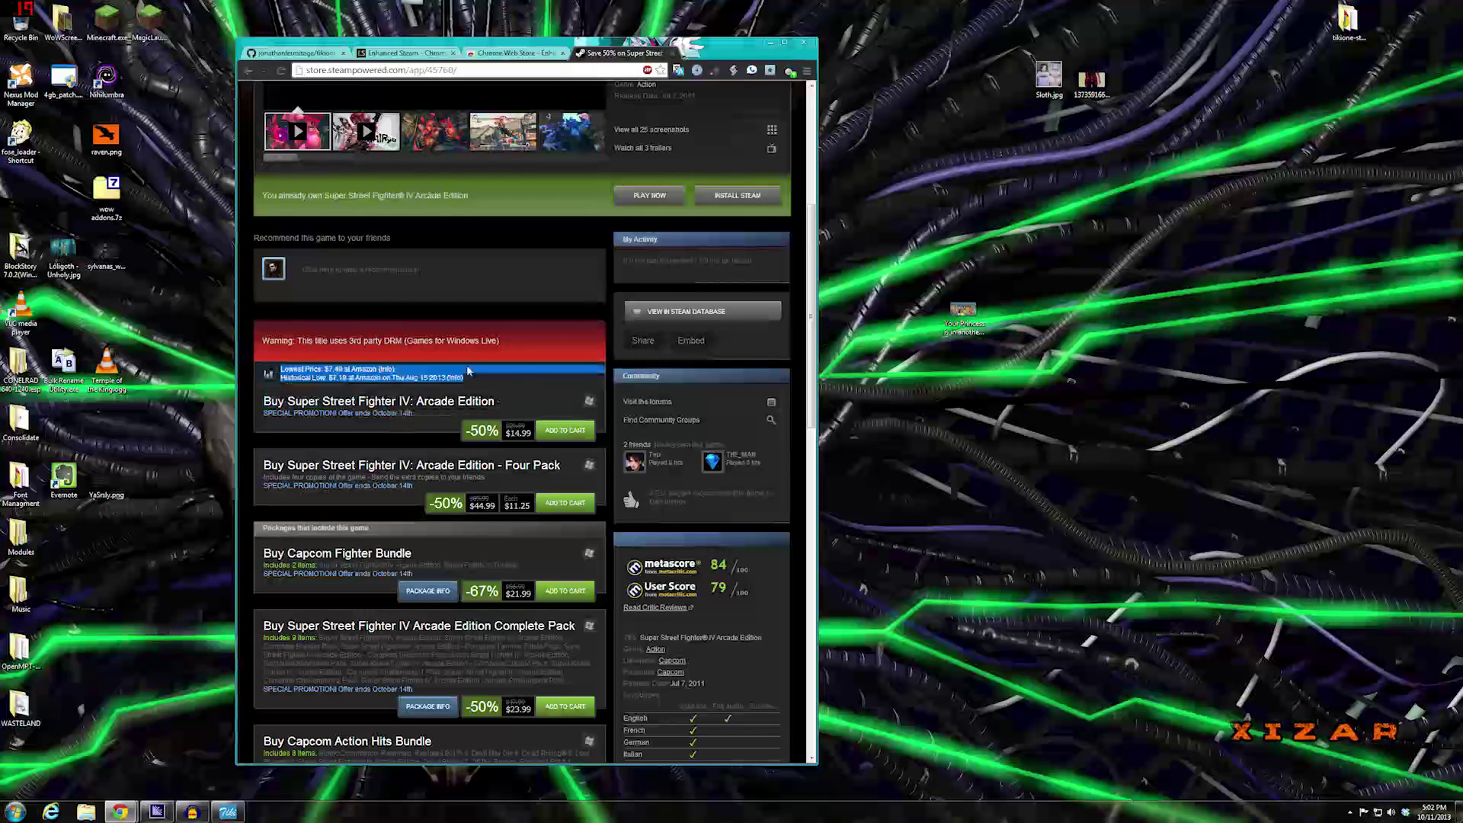
click(368, 372)
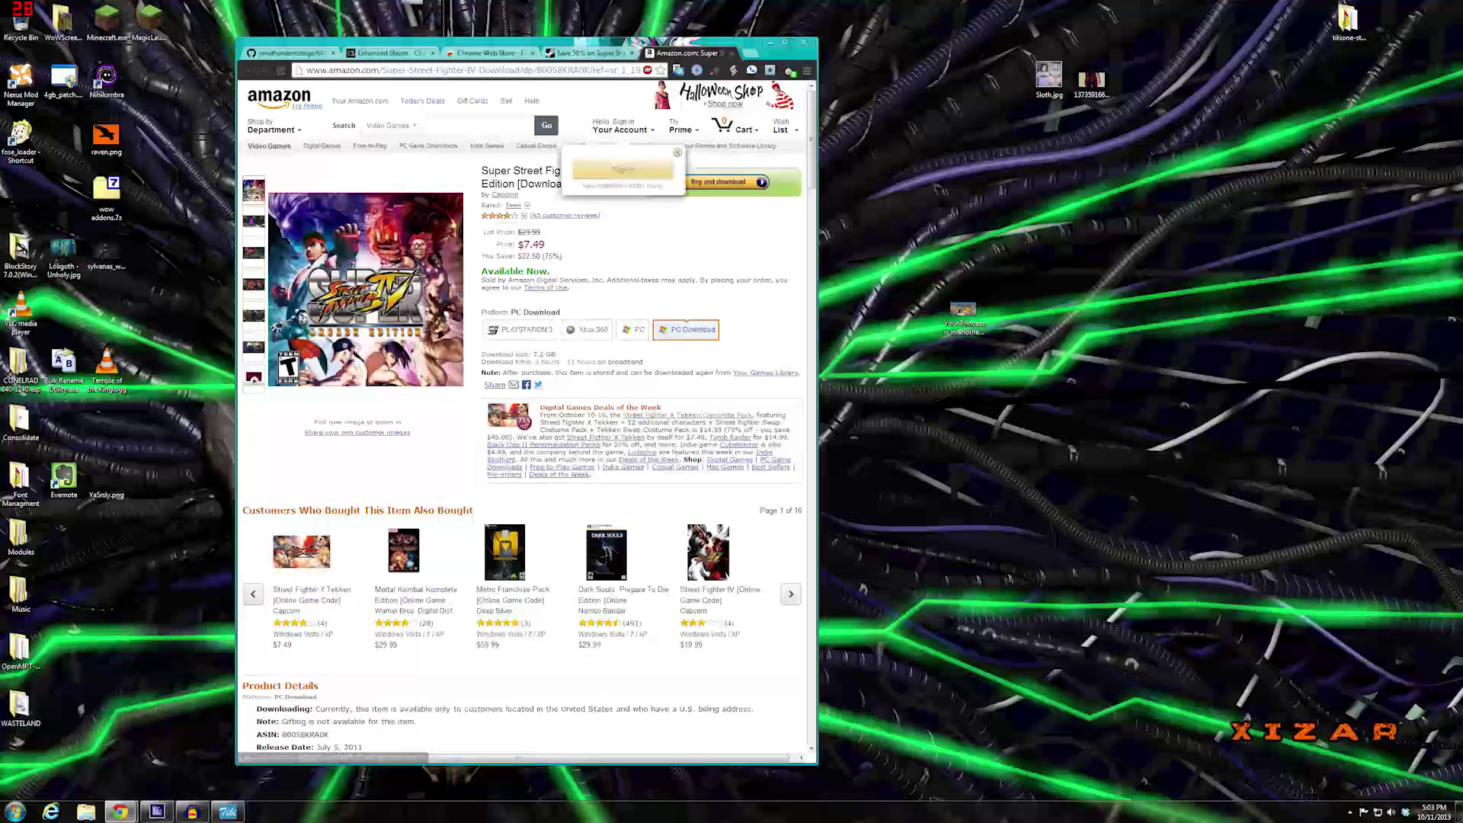
click(544, 73)
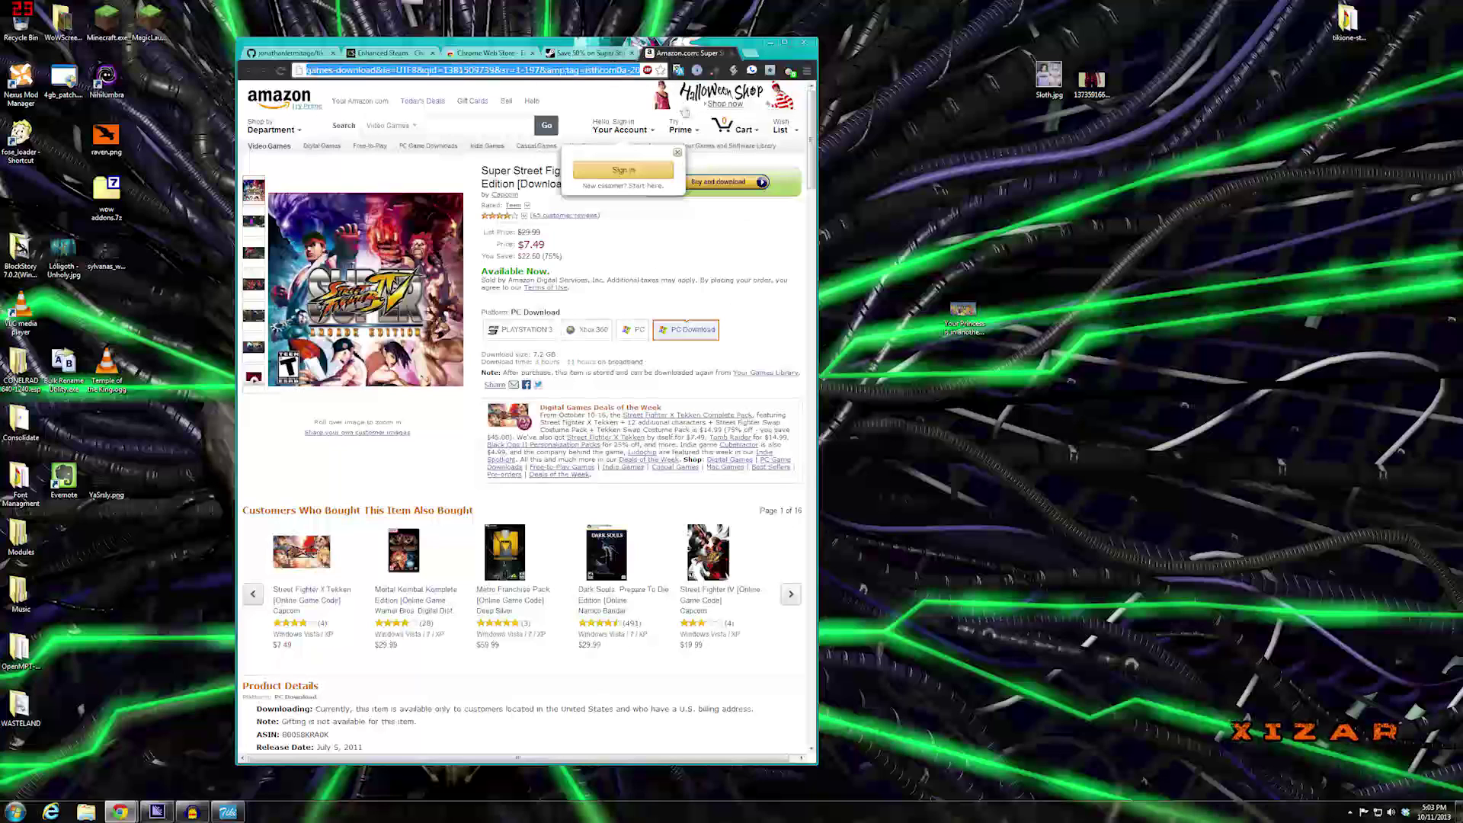
click(732, 54)
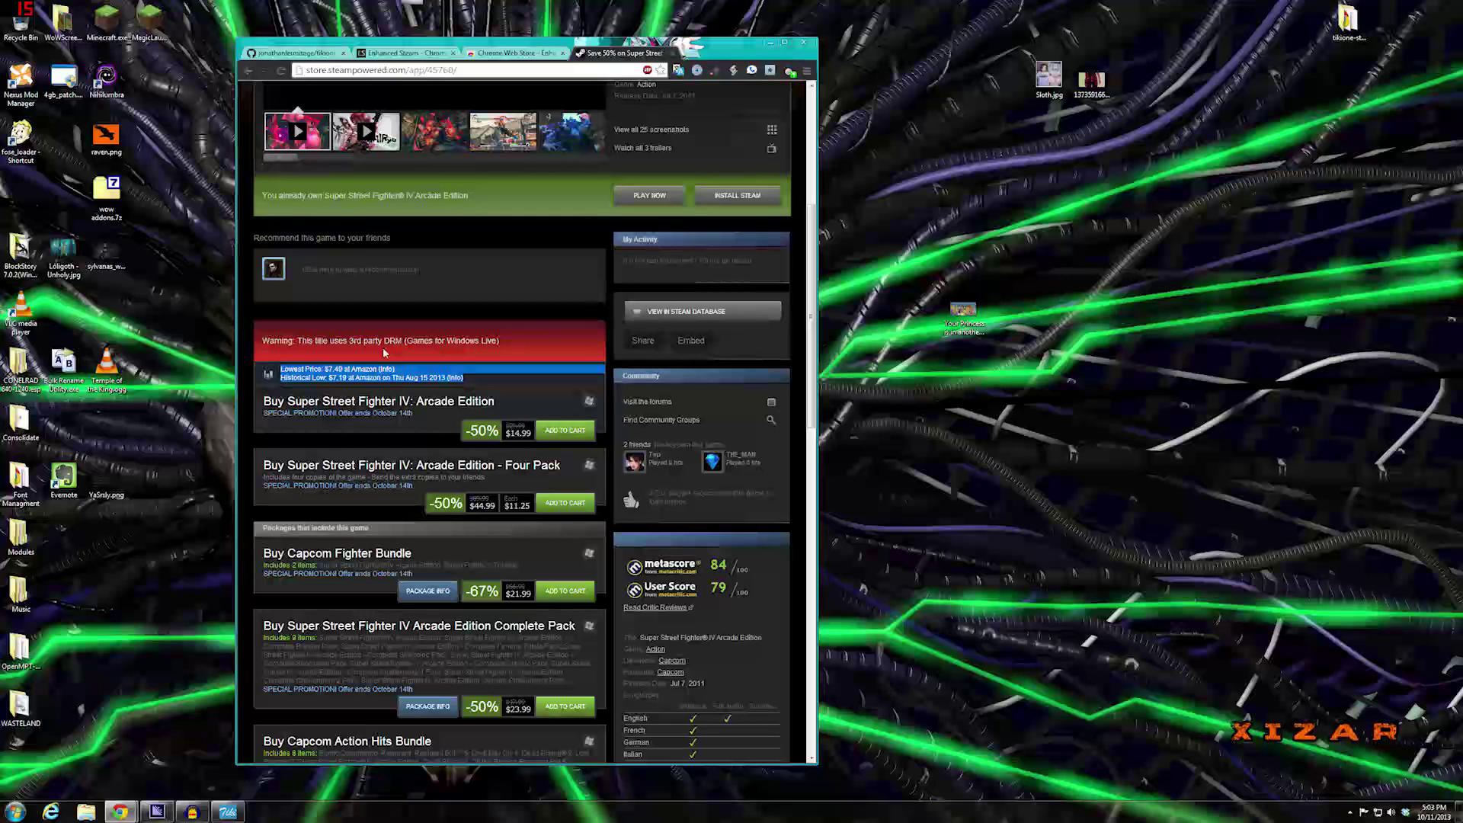
click(467, 363)
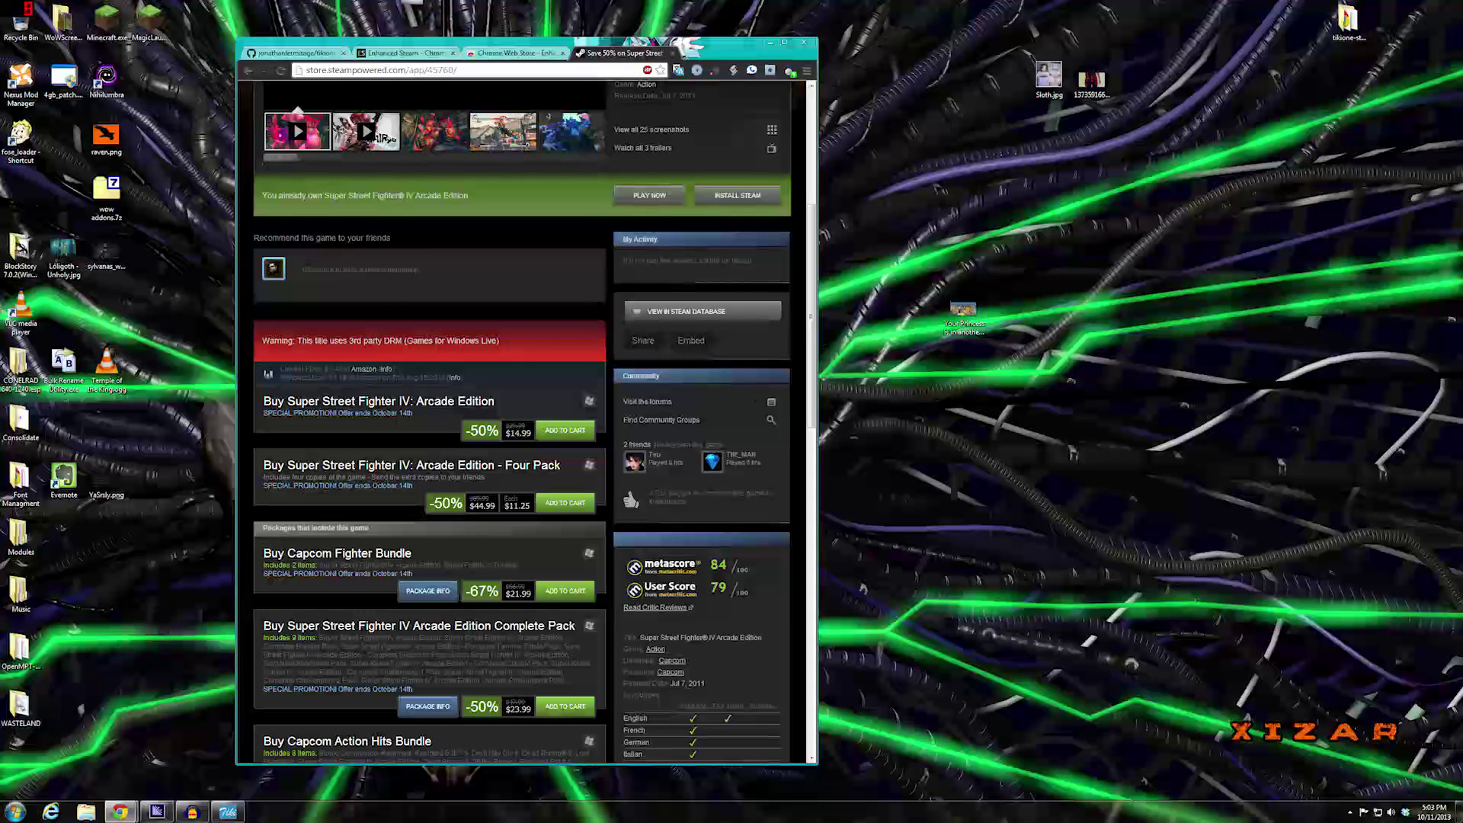
click(388, 371)
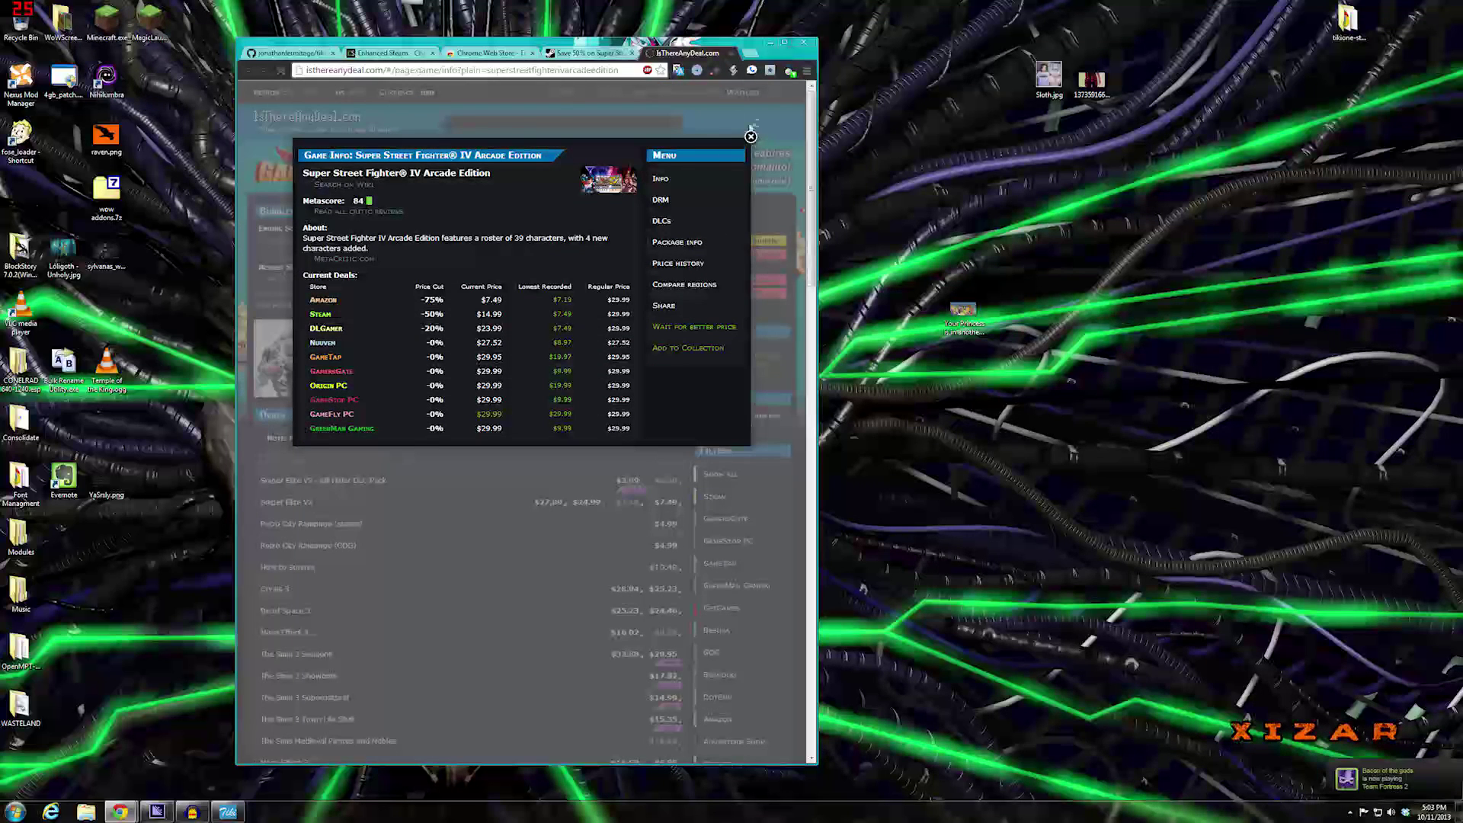
key(ctrl+shift+Tab)
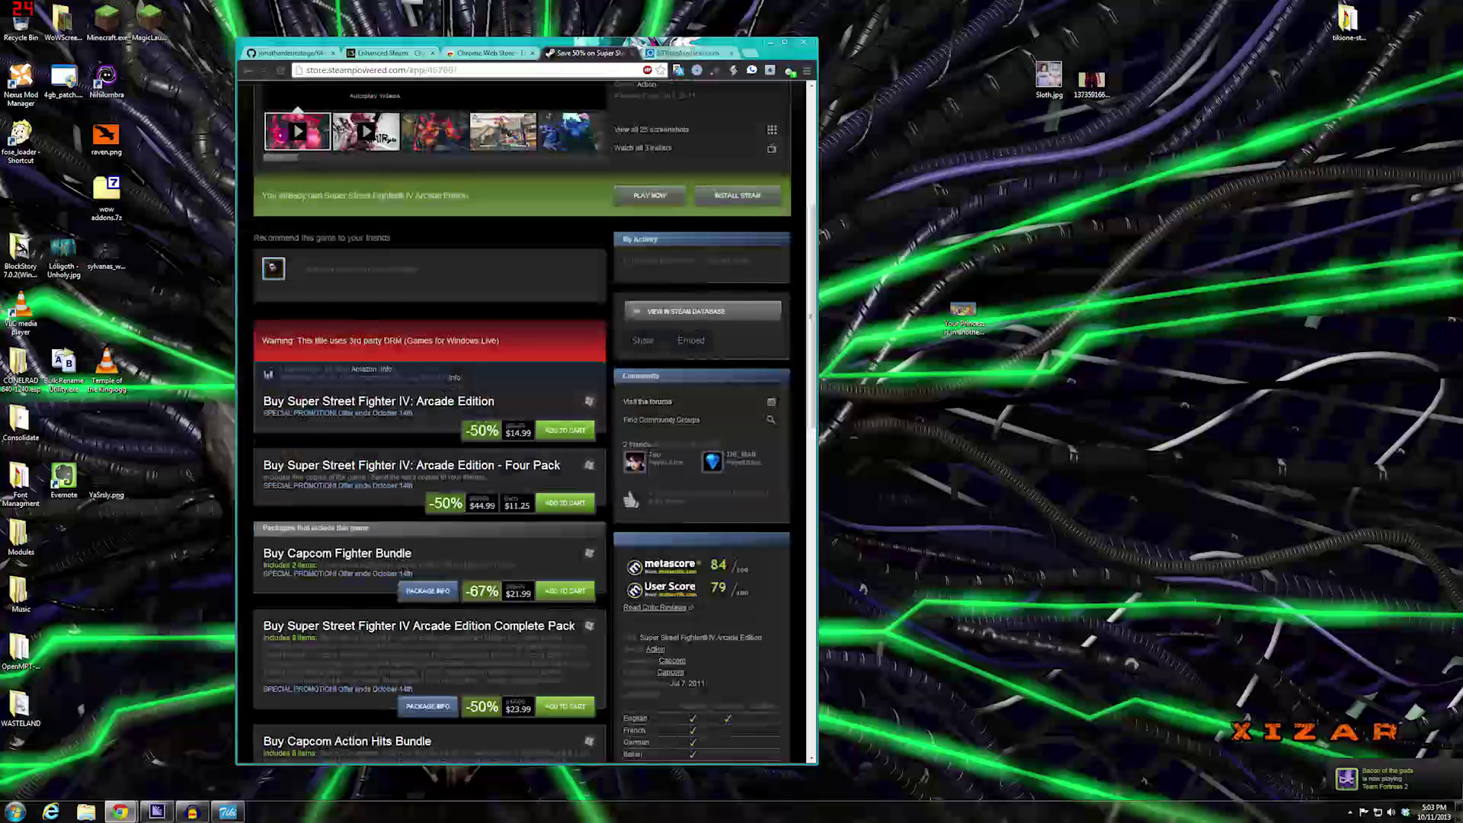
click(455, 377)
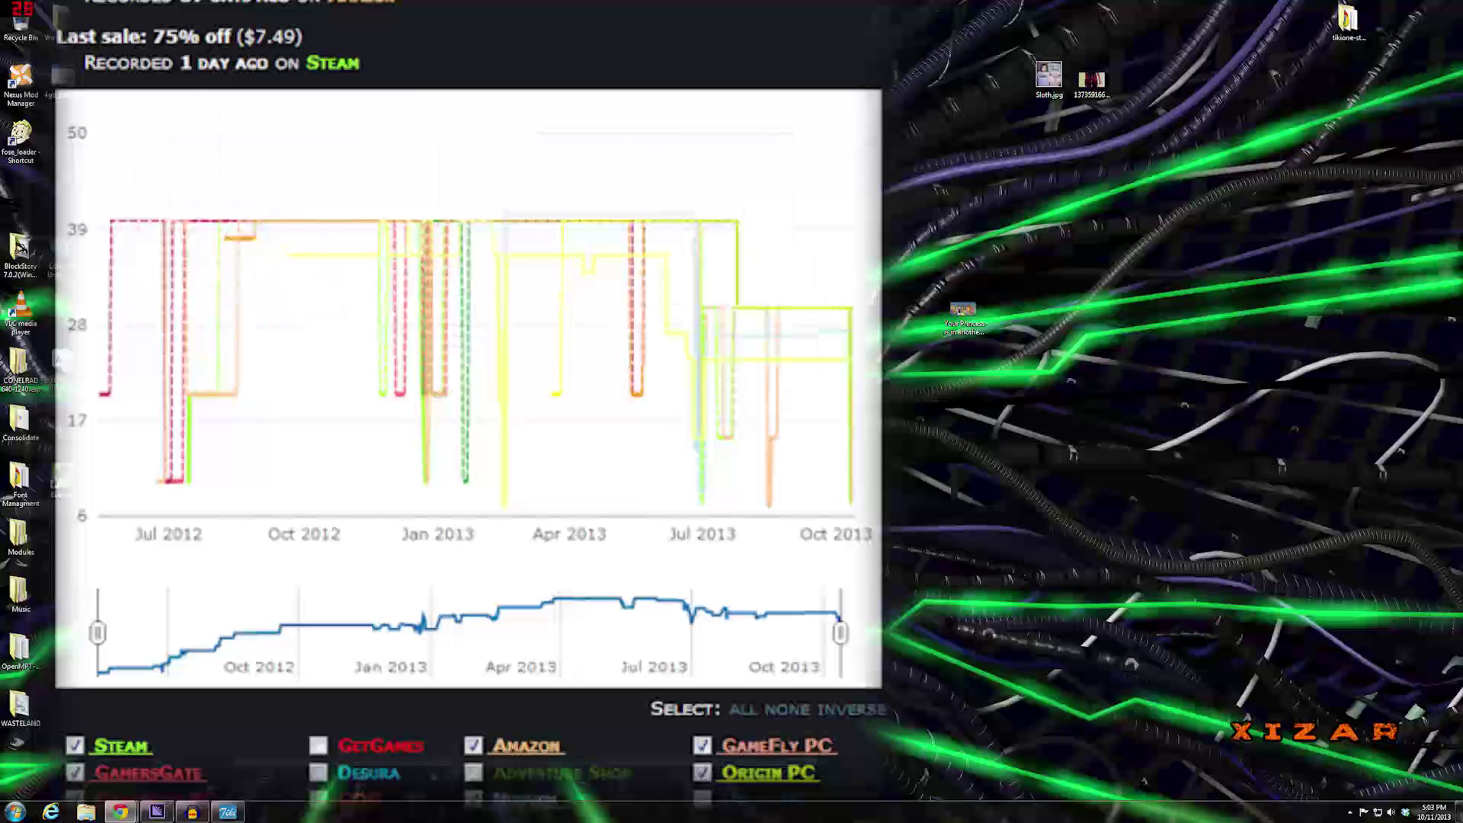
key(alt+Left)
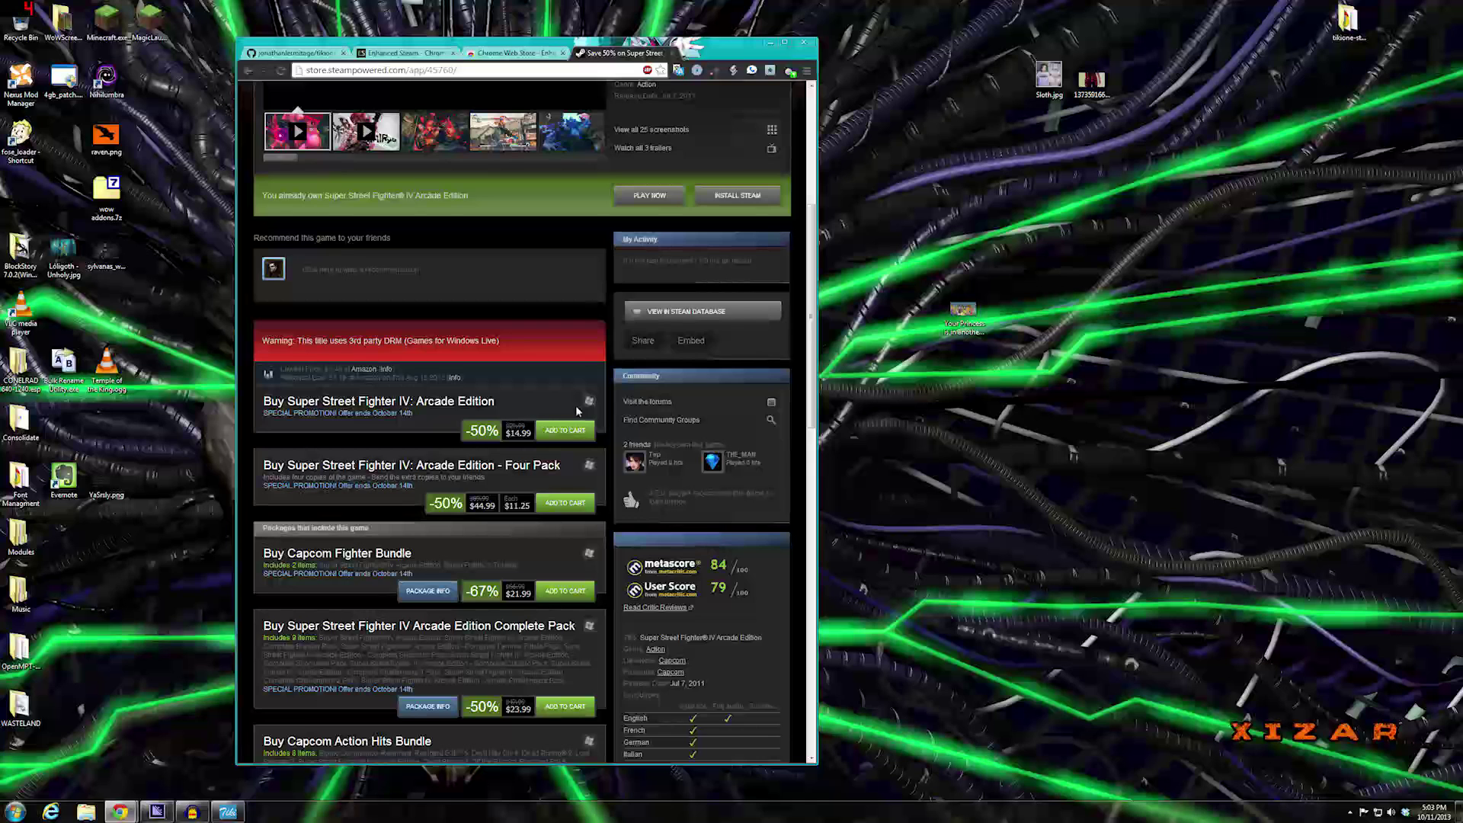
scroll(574, 406, down, 6)
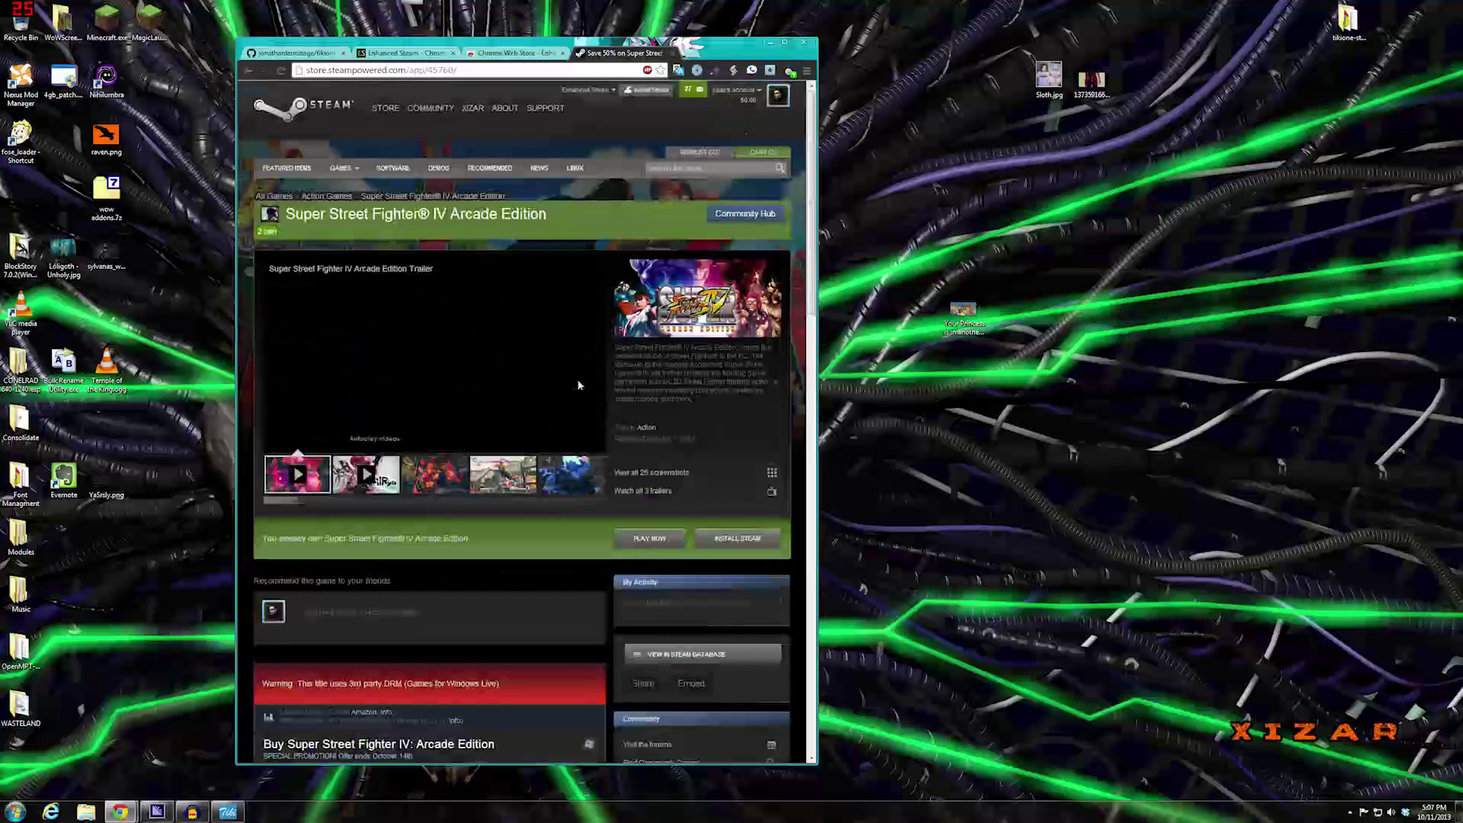
scroll(577, 394, down, 7)
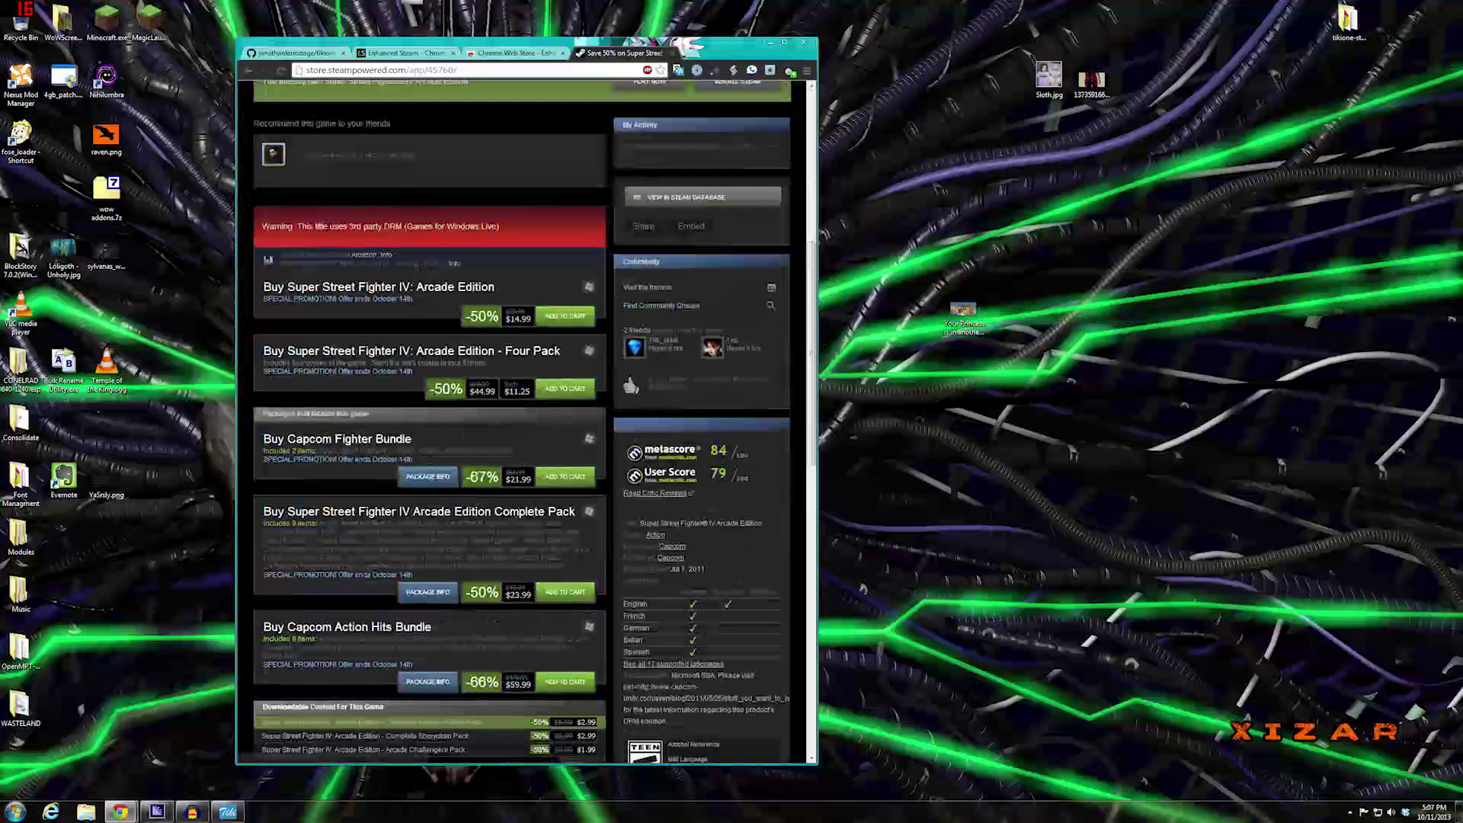
- Open the Capcom Fighter Bundle package page and review its DRM warning, included games and savings
click(416, 478)
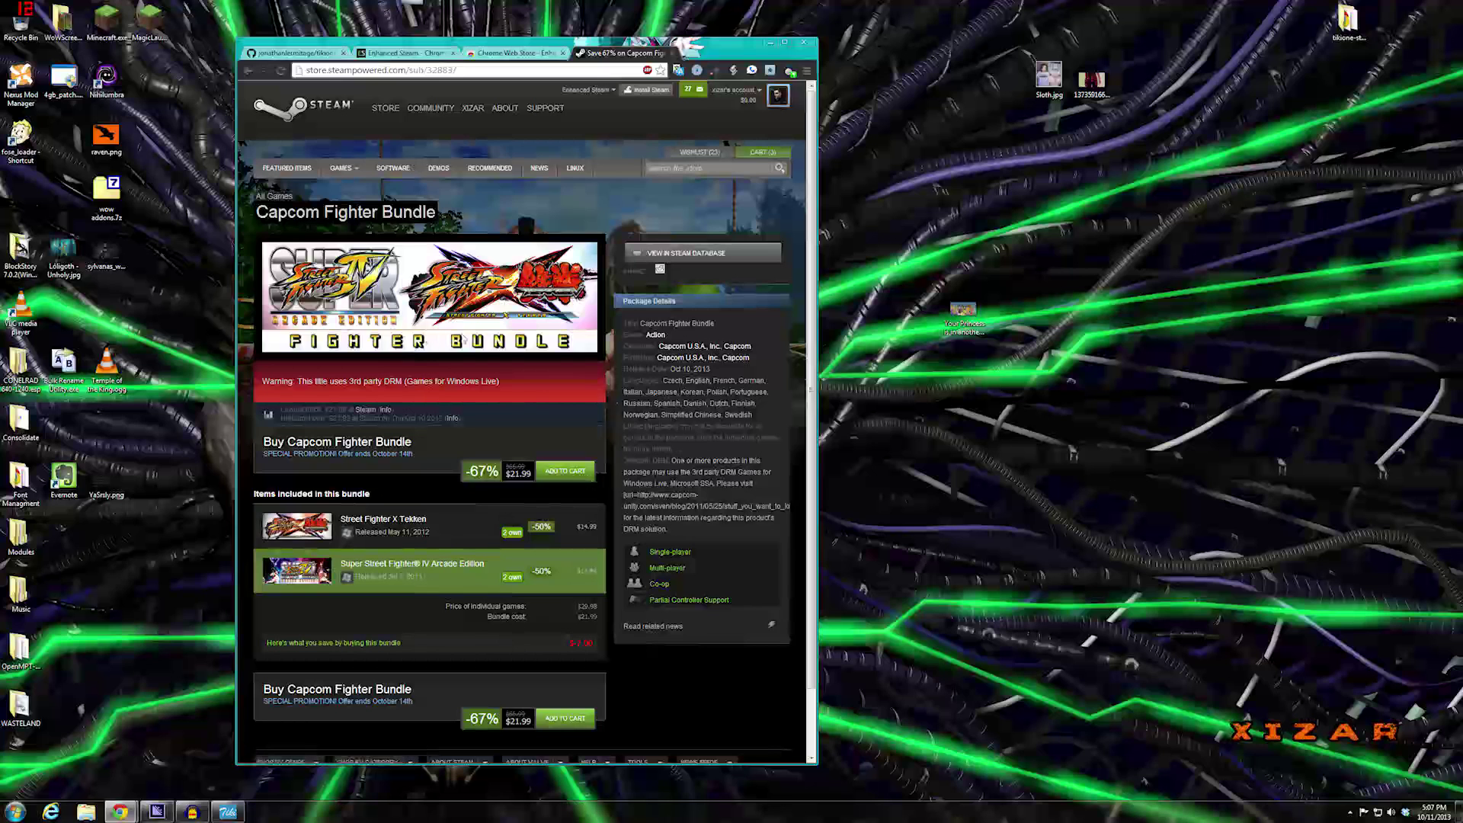
mouse_move(467, 579)
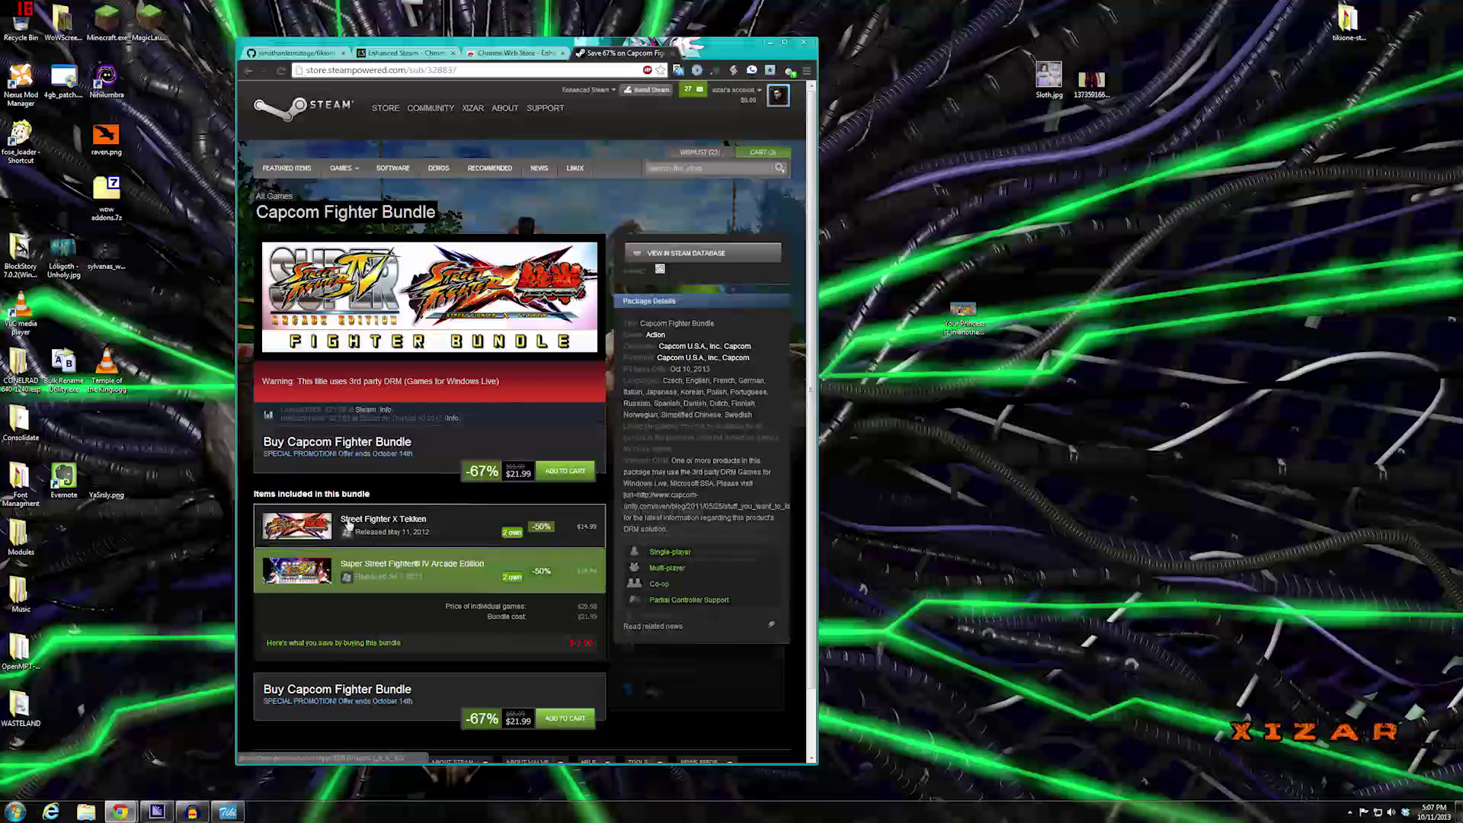
mouse_move(362, 527)
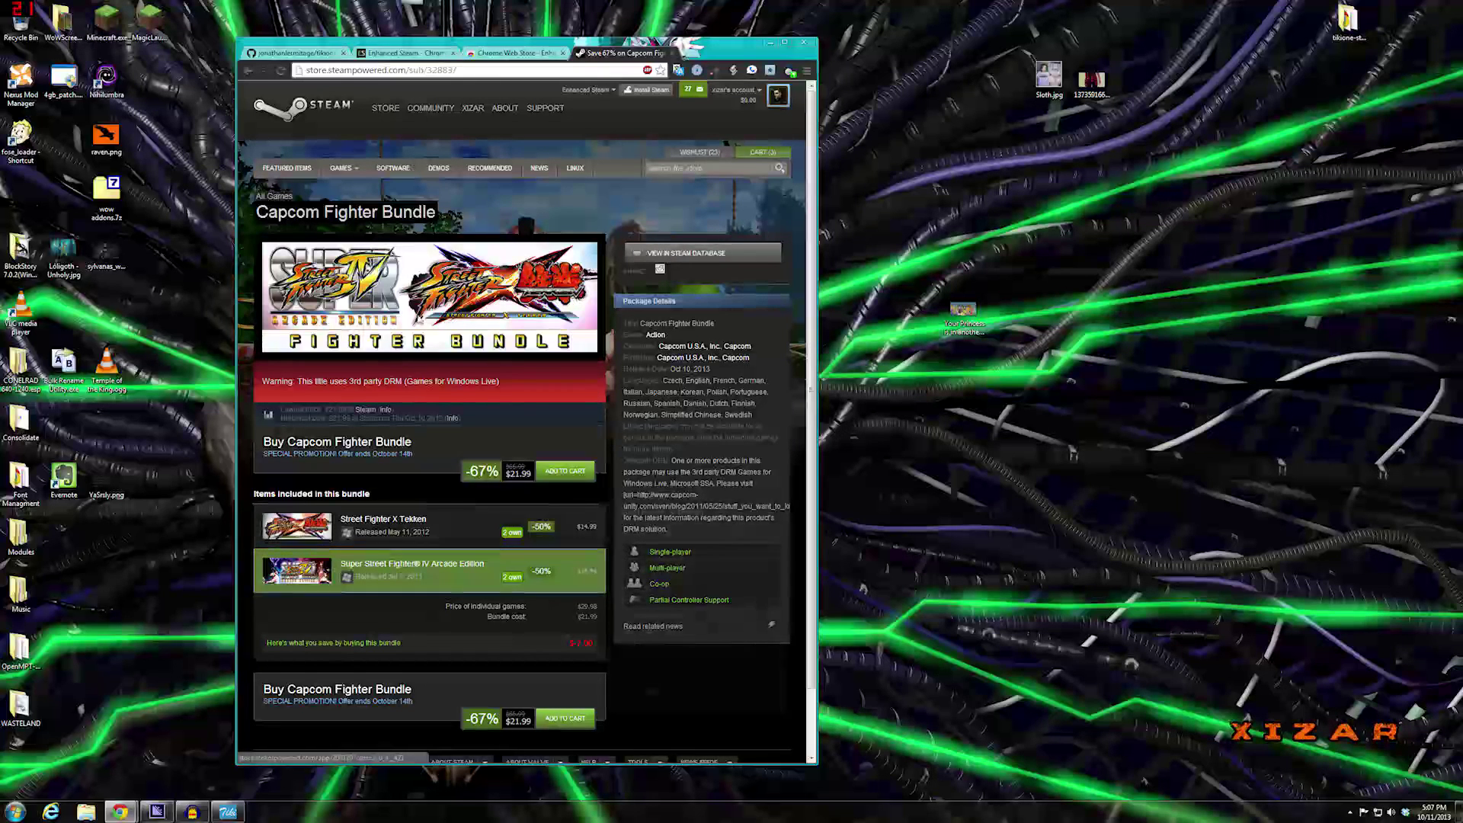
scroll(543, 607, down, 1)
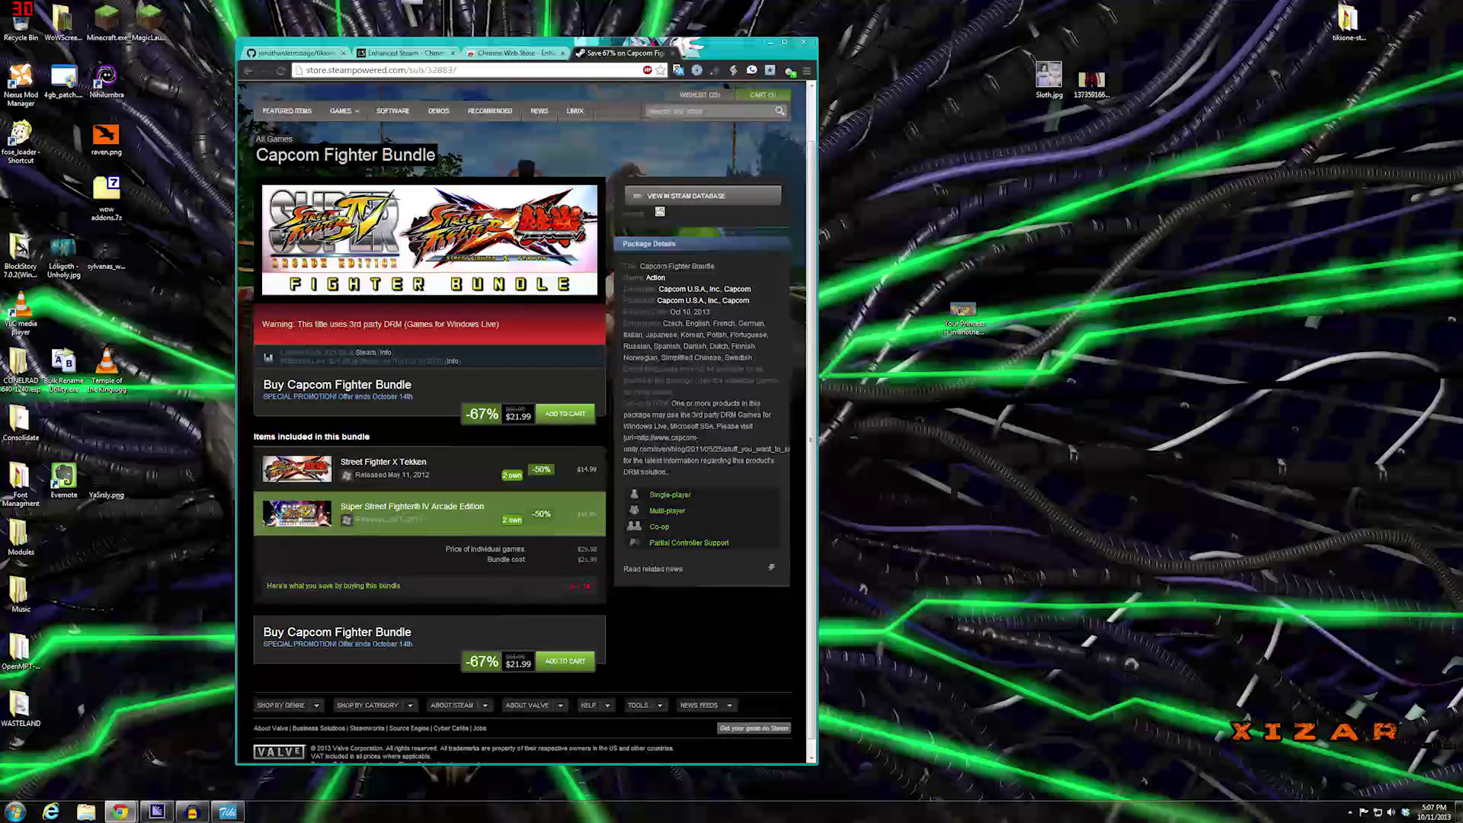
- Clear an accidental text selection and search the store for Borderlands 2
triple_click(611, 627)
click(586, 597)
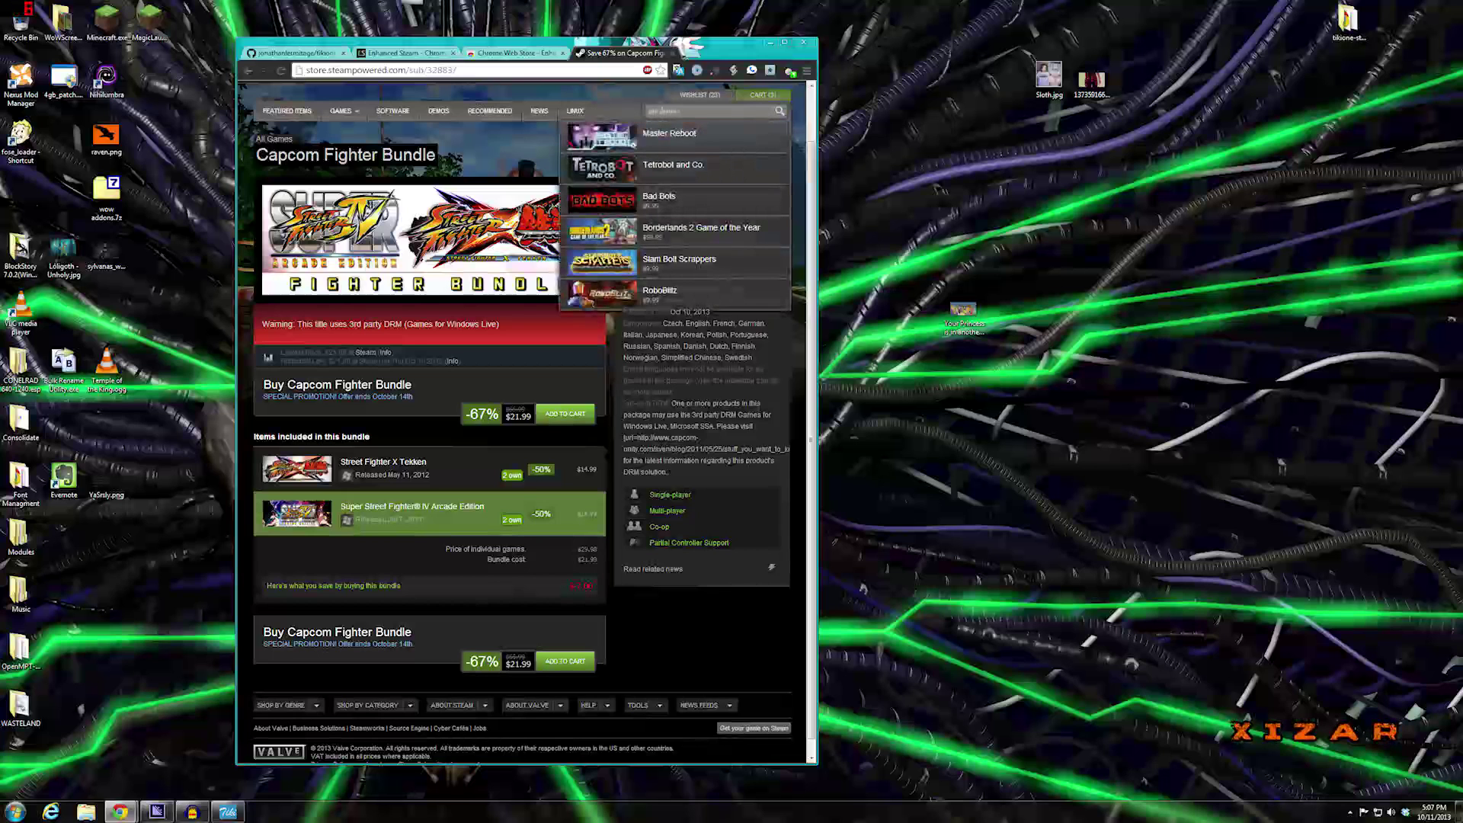
key(Return)
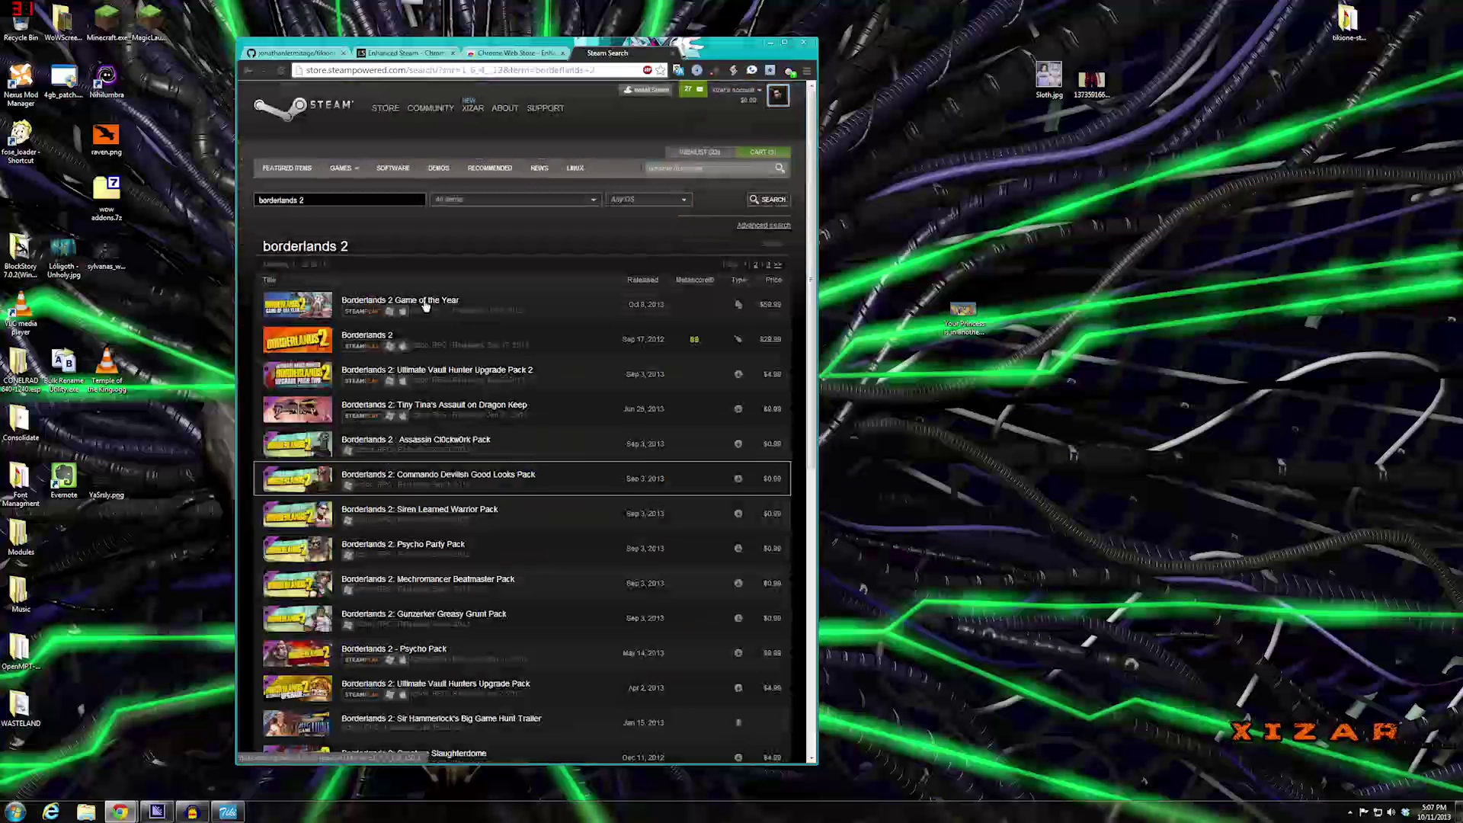
- Open the Borderlands 2 store page and expand its full DLC list
click(364, 337)
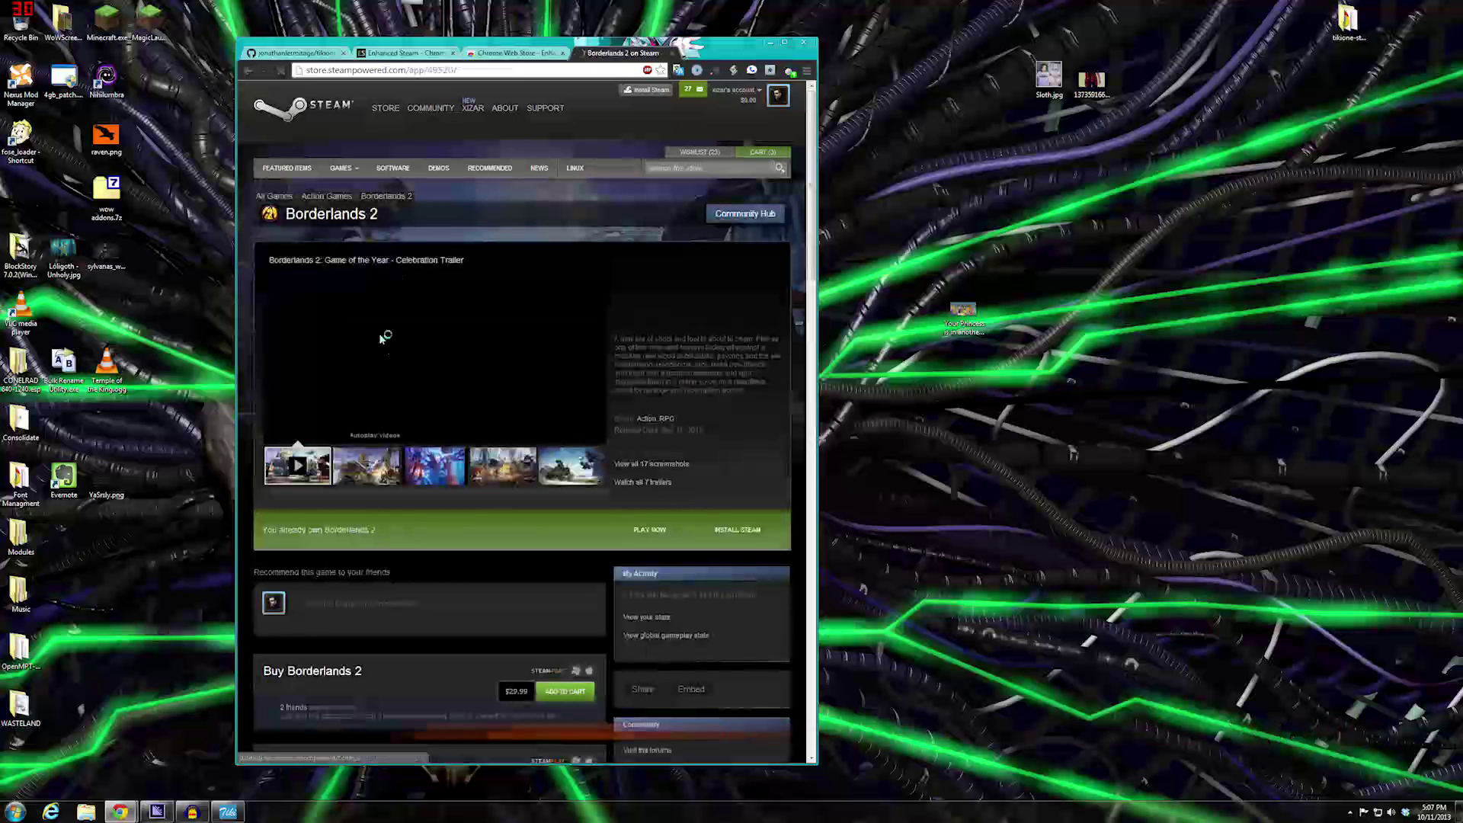
scroll(558, 497, down, 5)
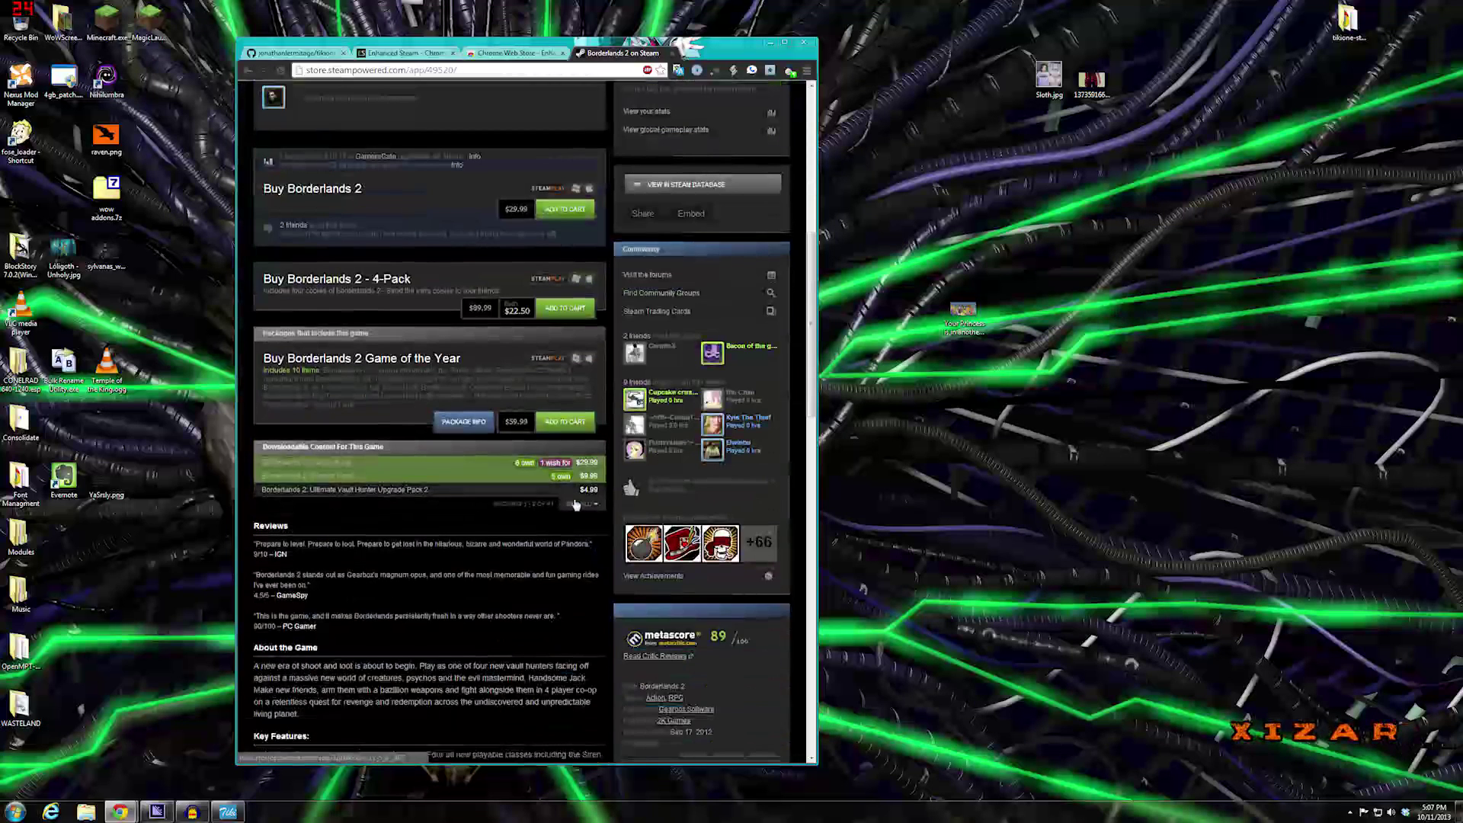
click(577, 504)
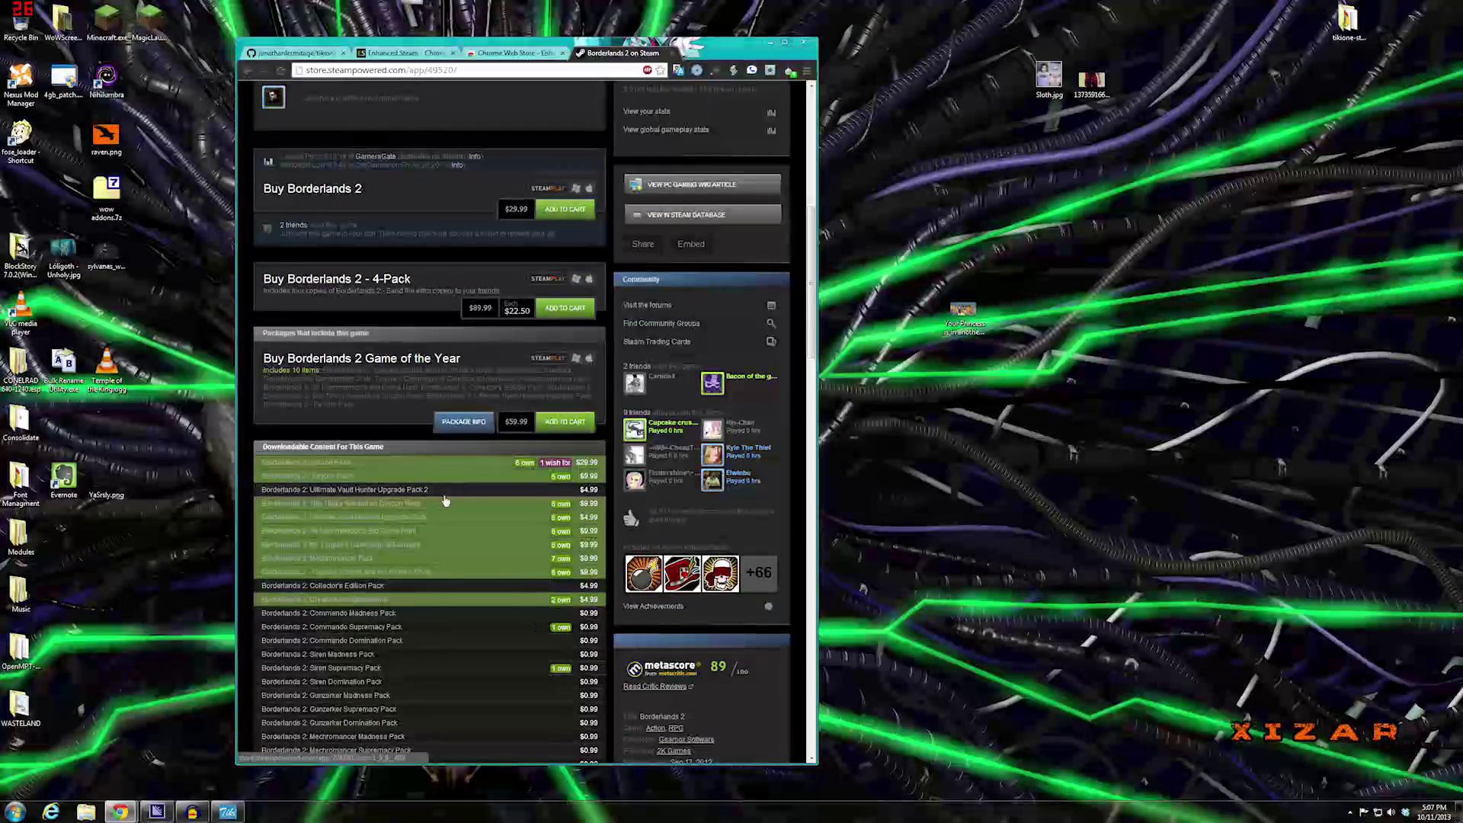
scroll(442, 534, down, 2)
scroll(437, 566, down, 2)
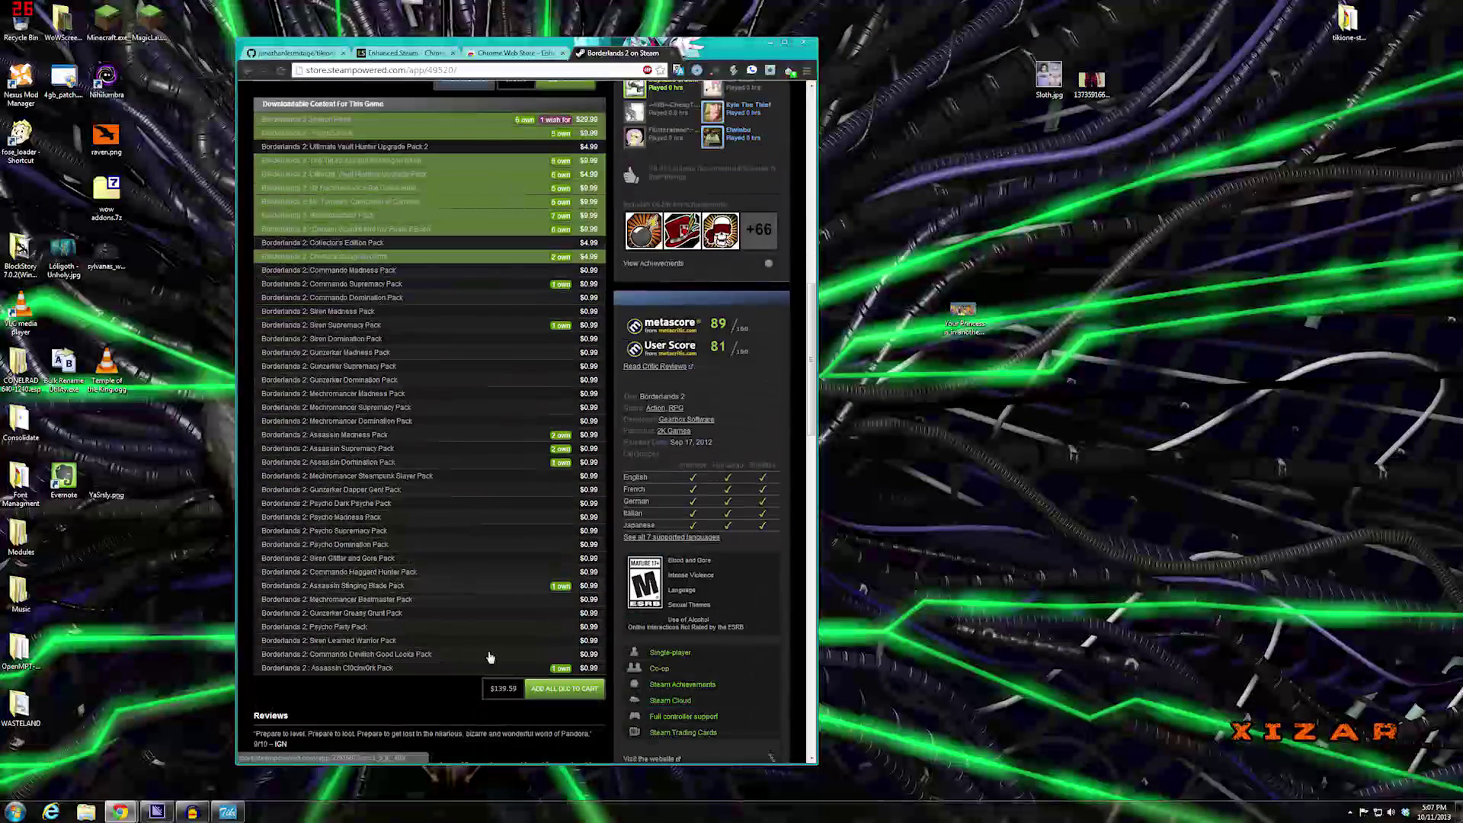
scroll(524, 606, up, 3)
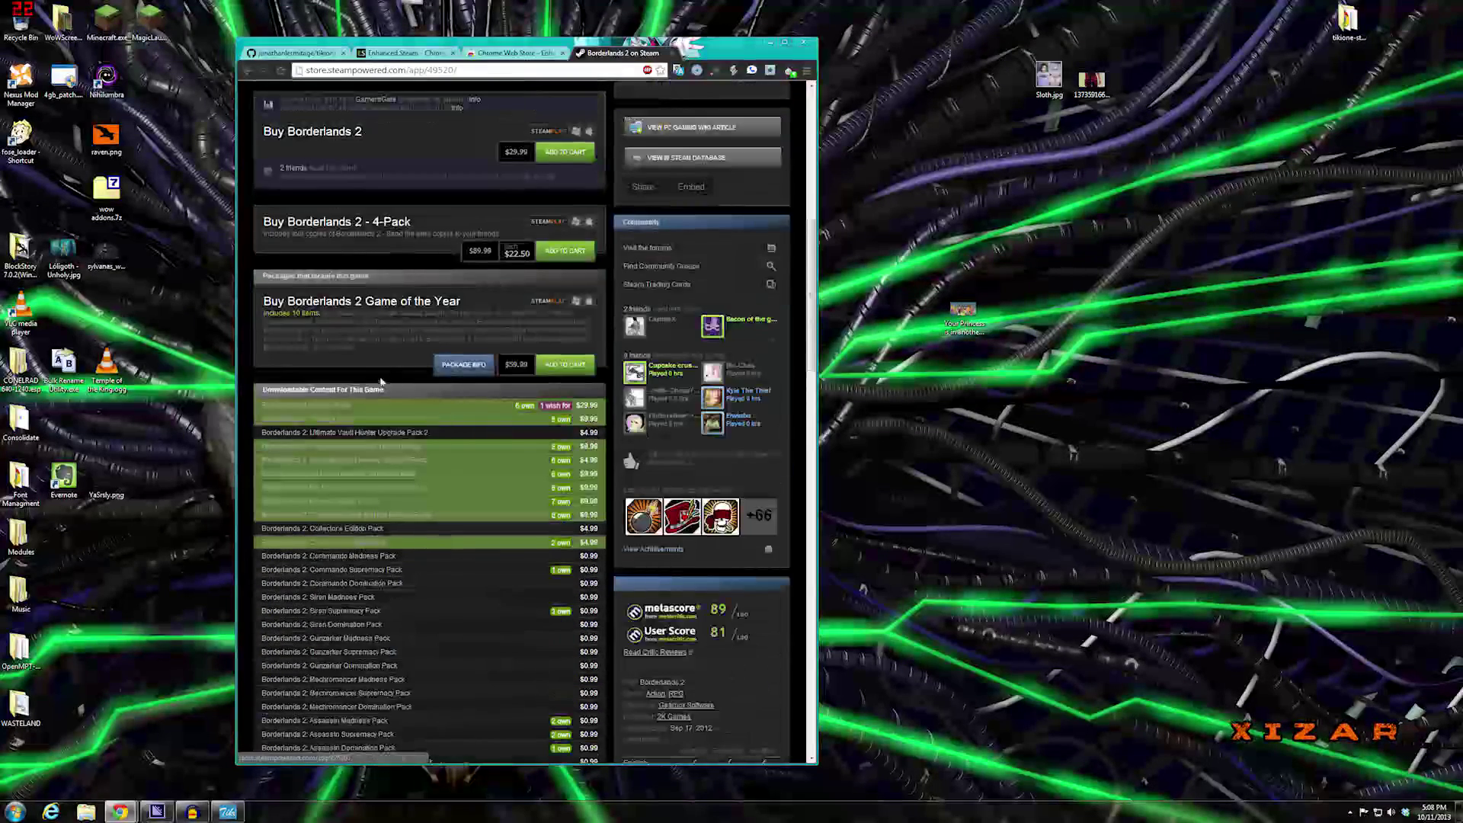
scroll(401, 457, down, 5)
scroll(400, 407, down, 3)
scroll(457, 427, up, 8)
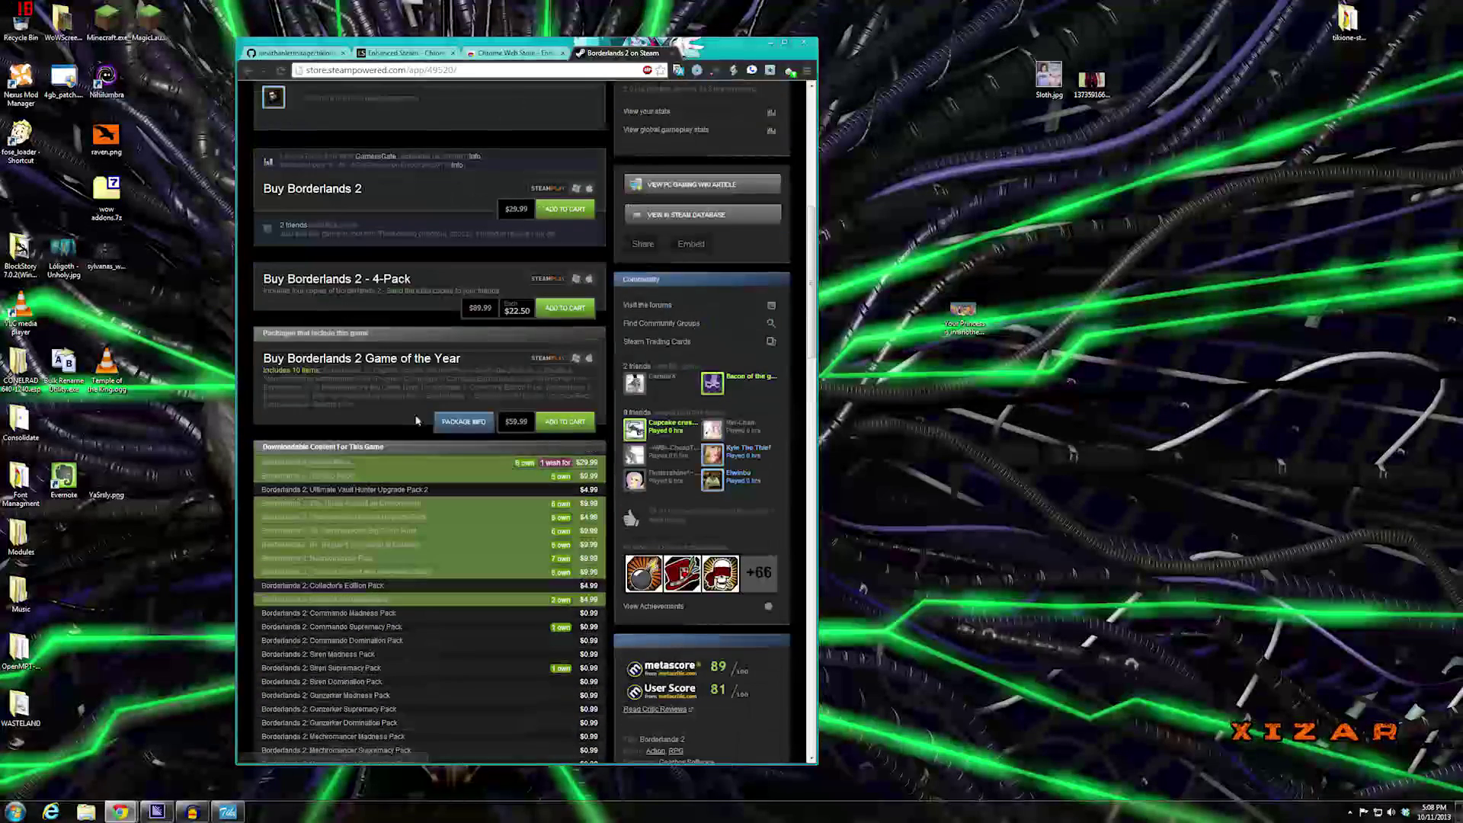
- Open the $59.99 Borderlands 2 Game of the Year package page and review its bundled items
click(461, 423)
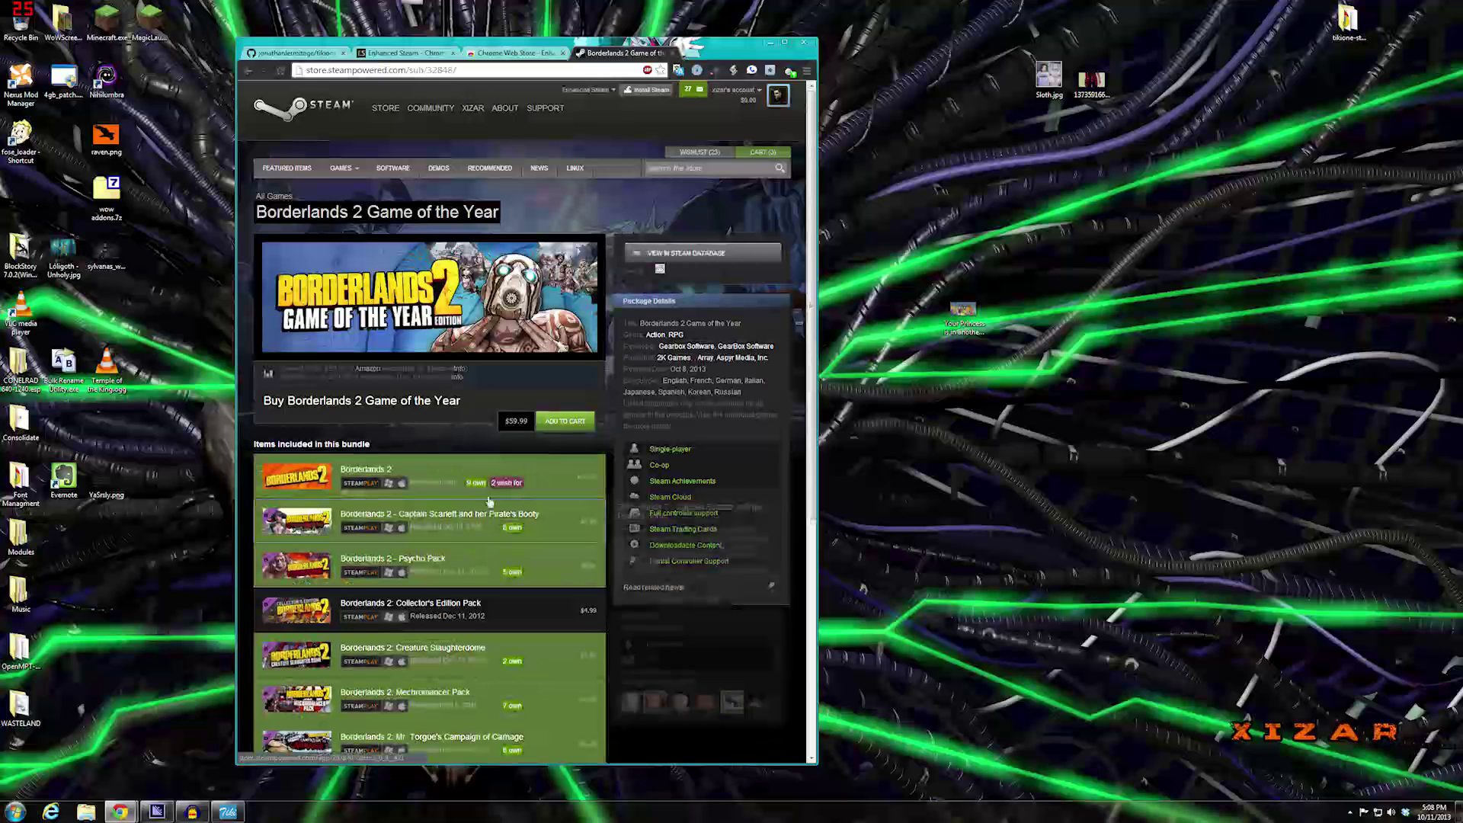
scroll(466, 373, down, 3)
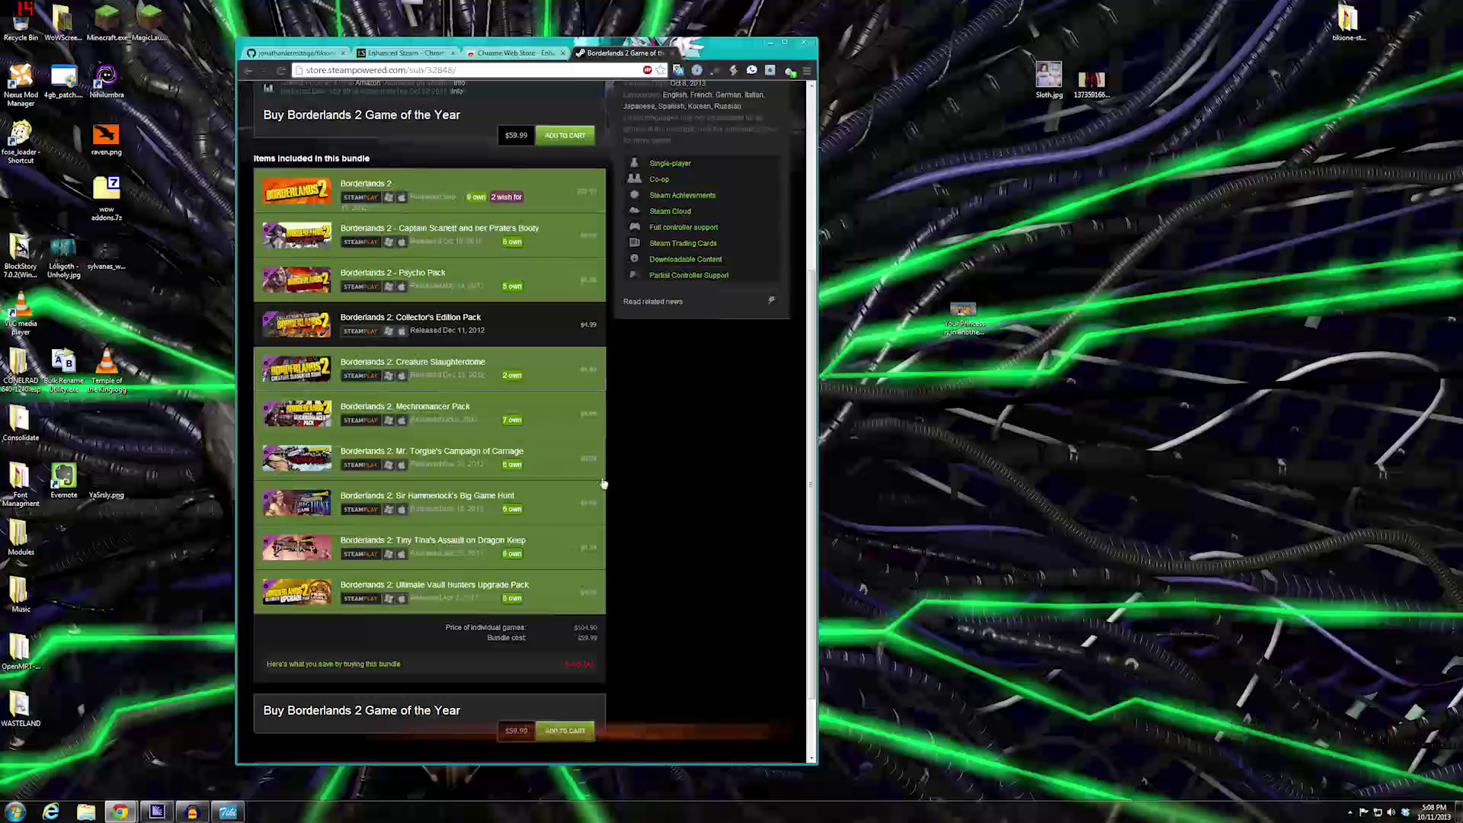
scroll(735, 523, up, 5)
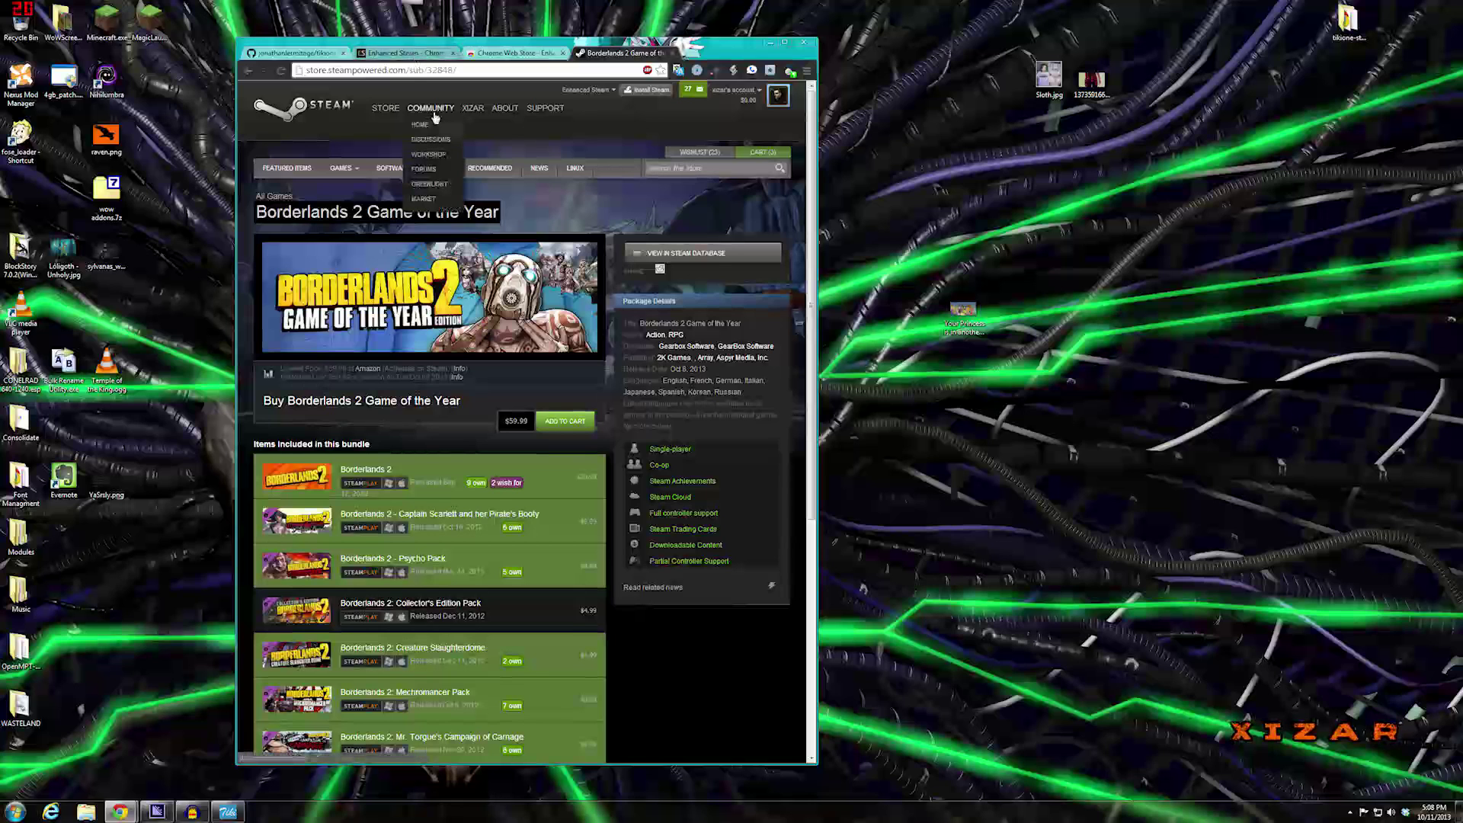
- Glance at the Enhanced Steam extension page, return to the Borderlands 2 package, then bring TikiOne Steam Cleaner to the front
click(514, 52)
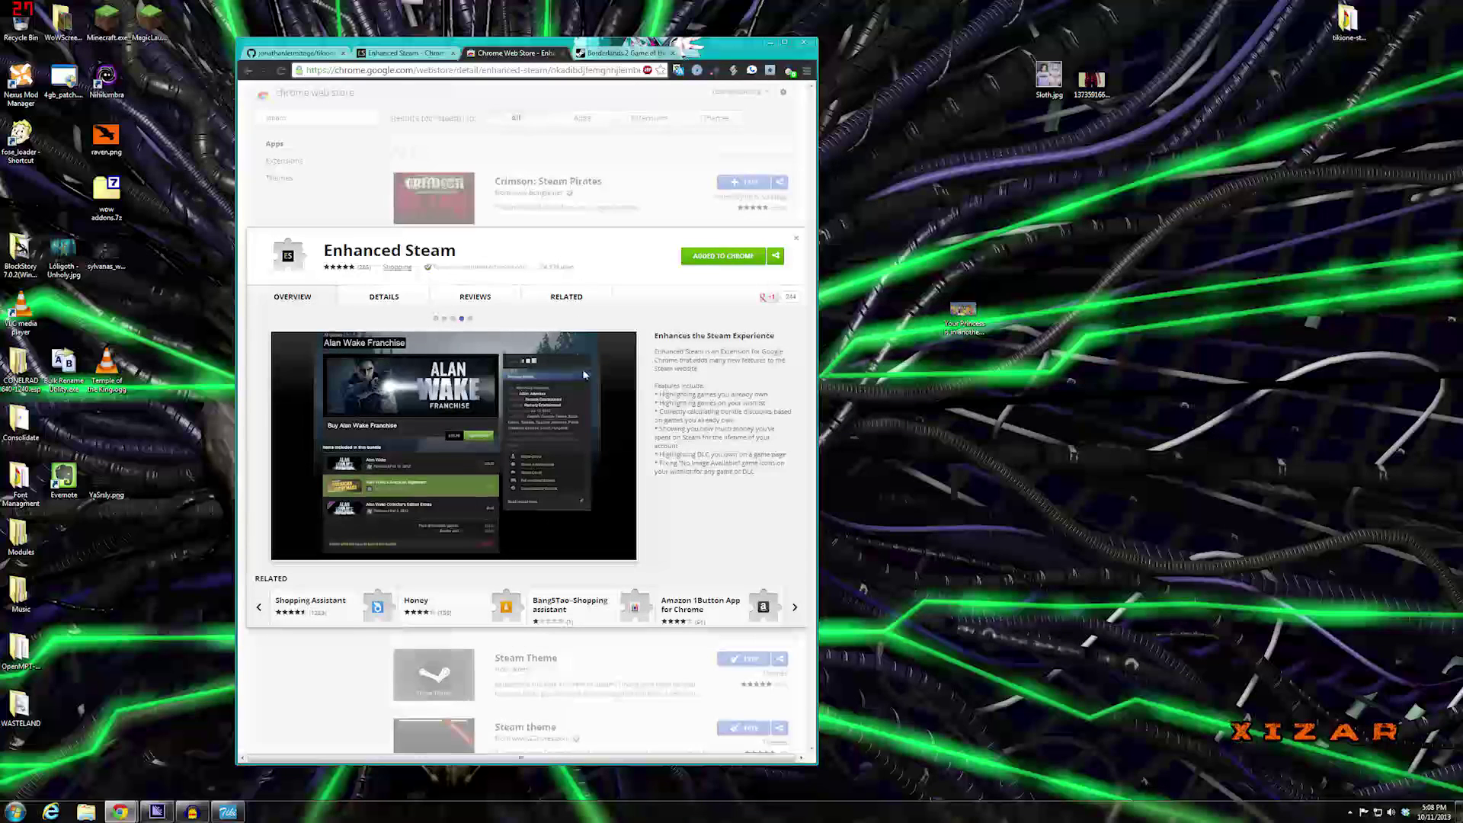
click(609, 55)
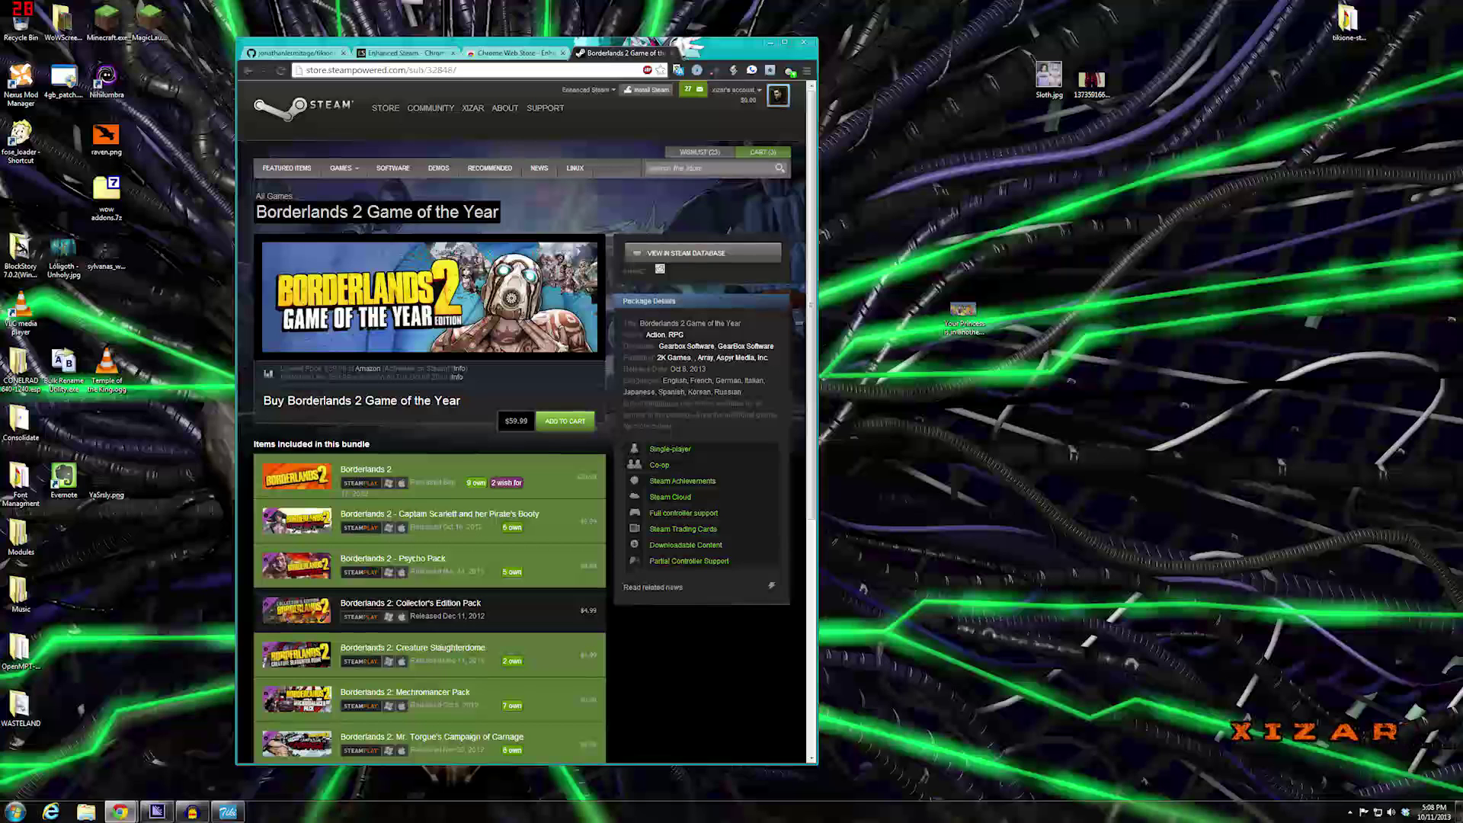
click(227, 811)
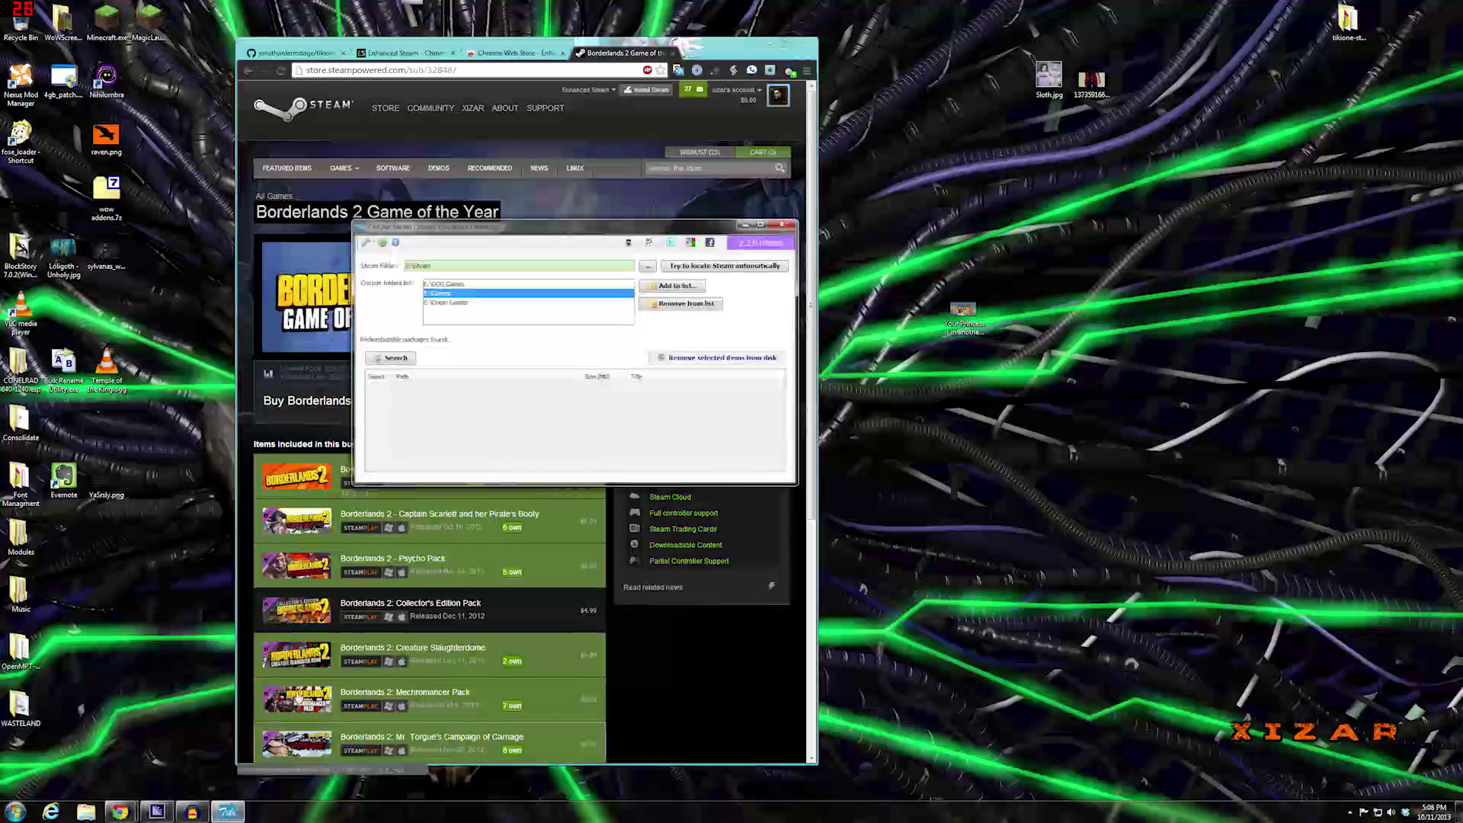
mouse_move(427, 698)
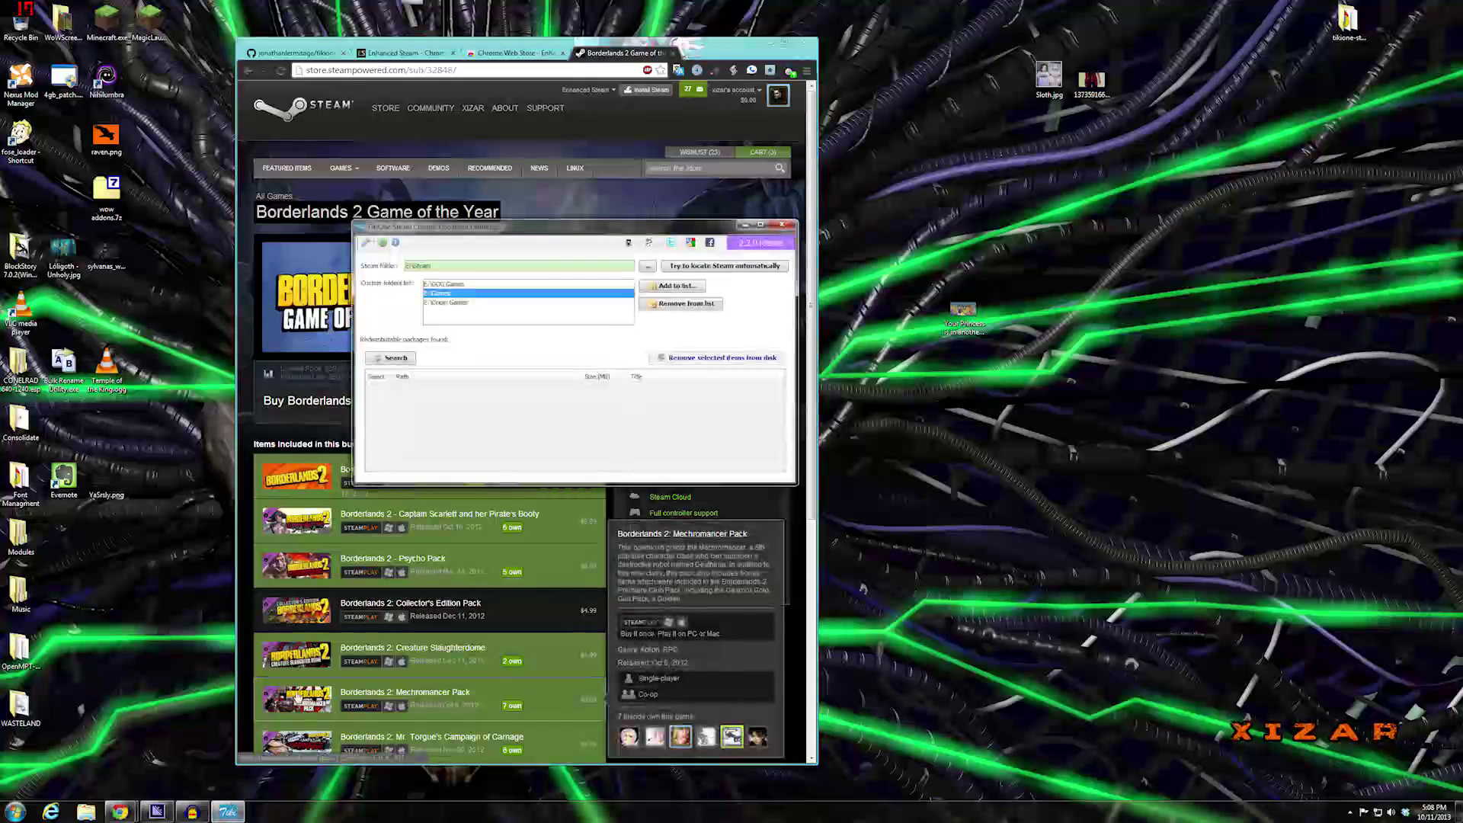